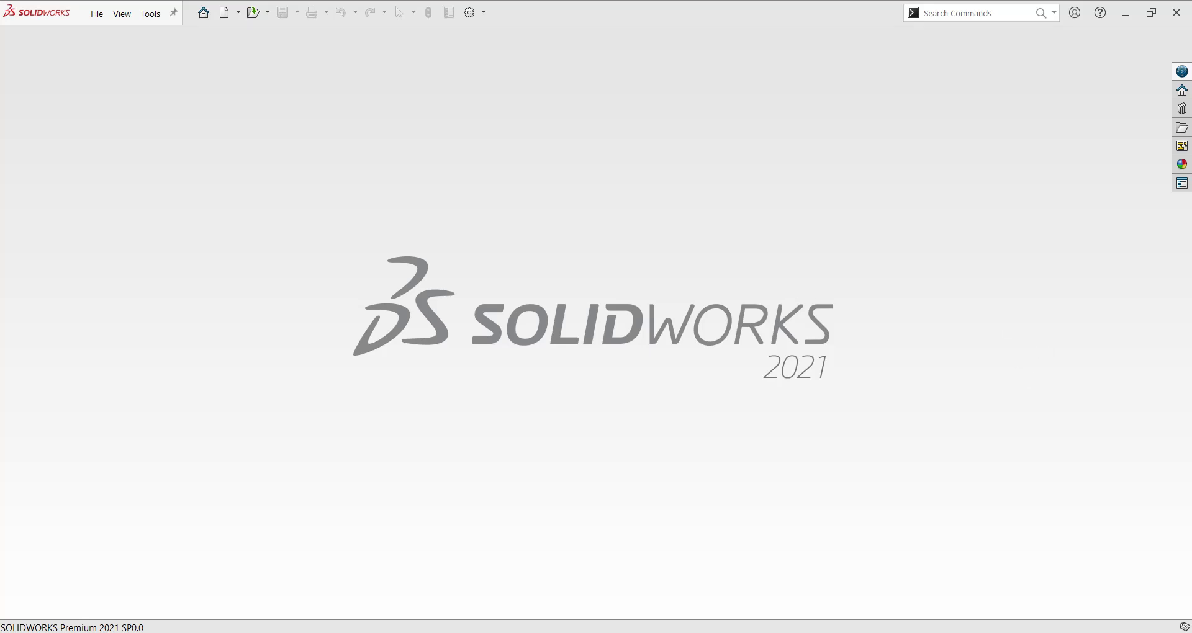
# - Create a new part document and set its units to MMGS (millimetres)
pyautogui.hotkey('alt', 'Tab')
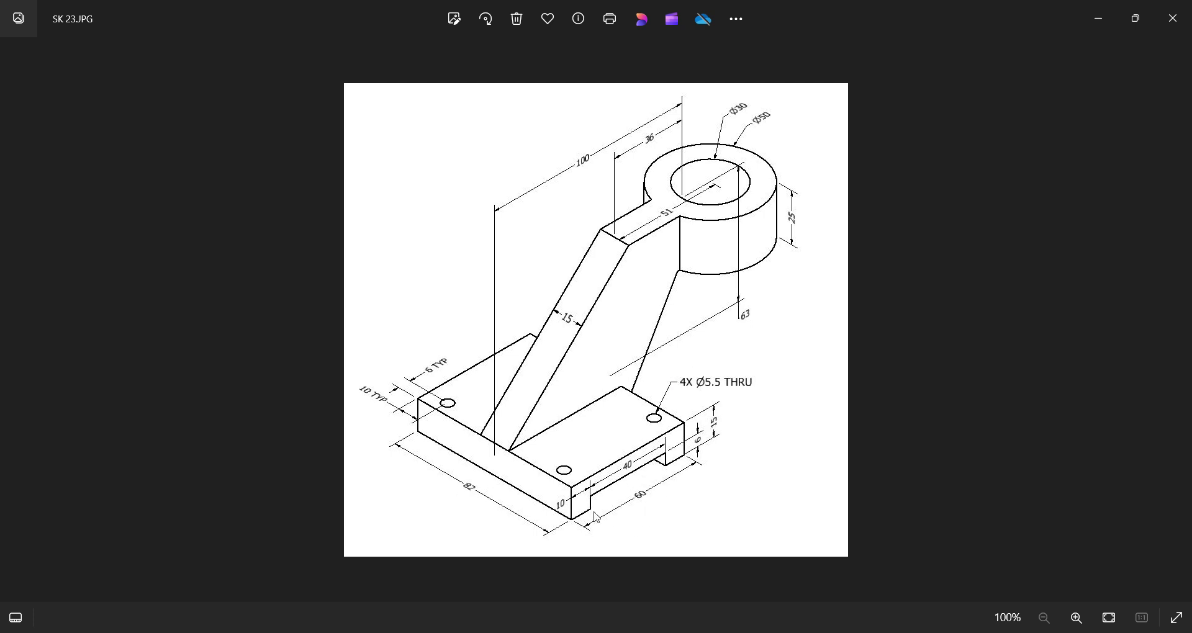
pyautogui.hotkey('alt', 'Tab')
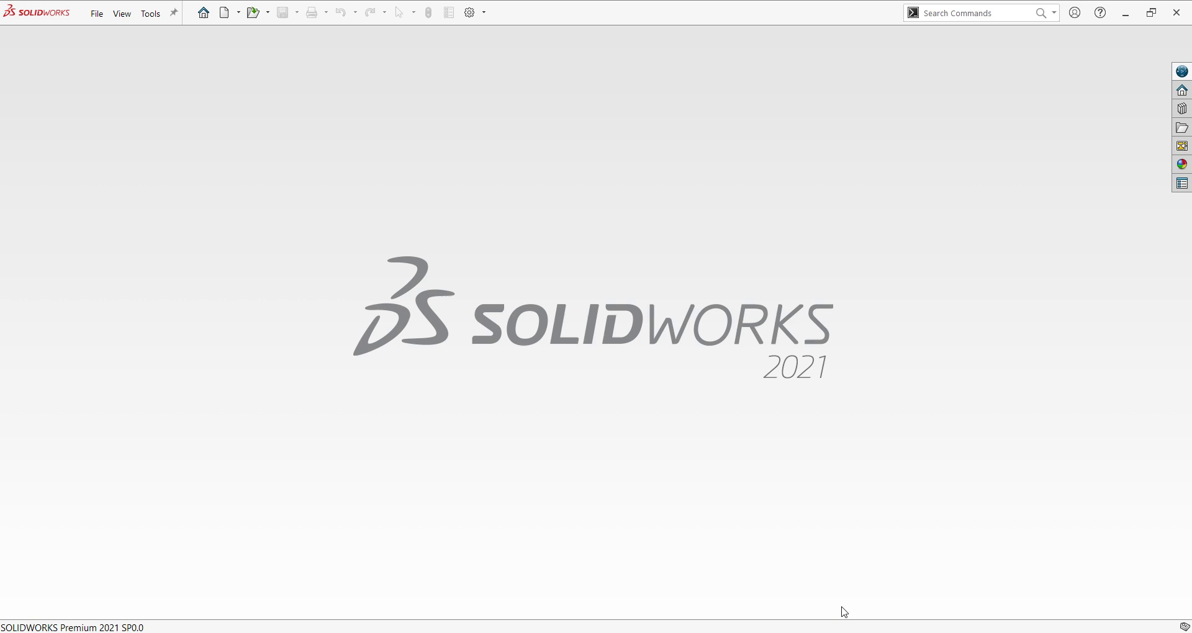
pyautogui.click(97, 13)
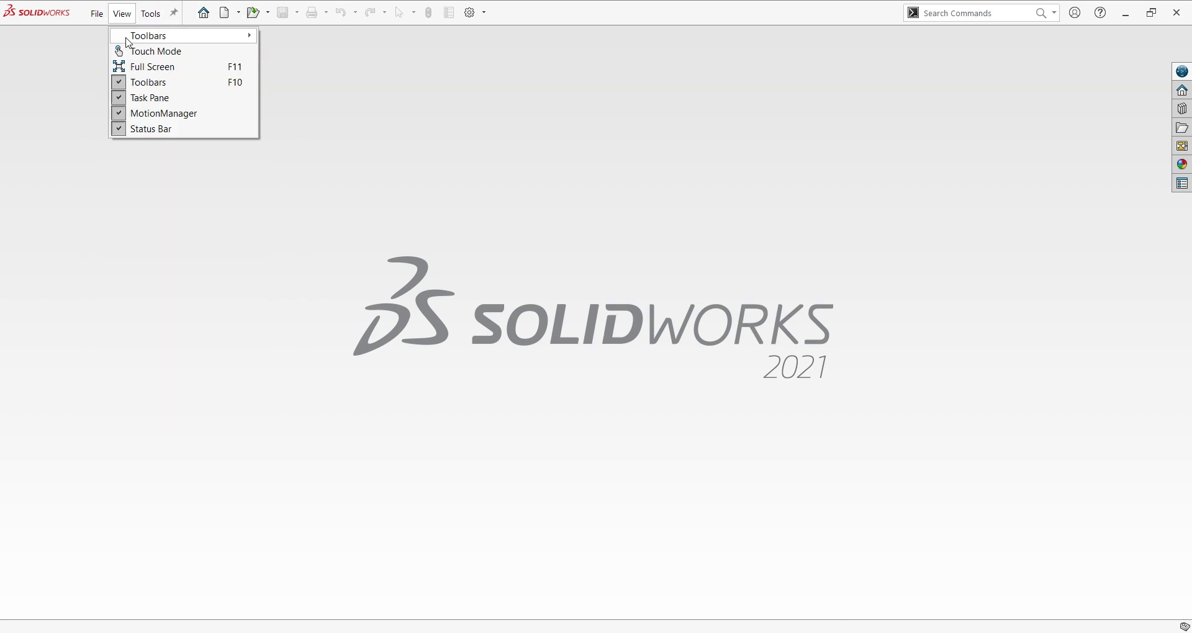
pyautogui.click(106, 40)
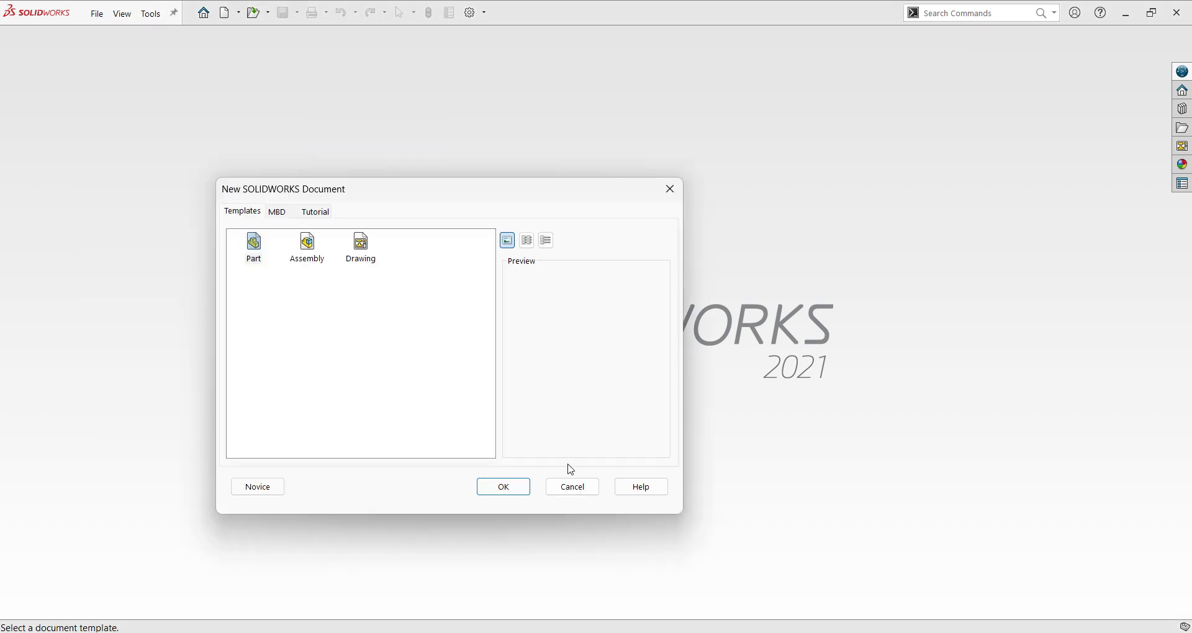
pyautogui.click(505, 487)
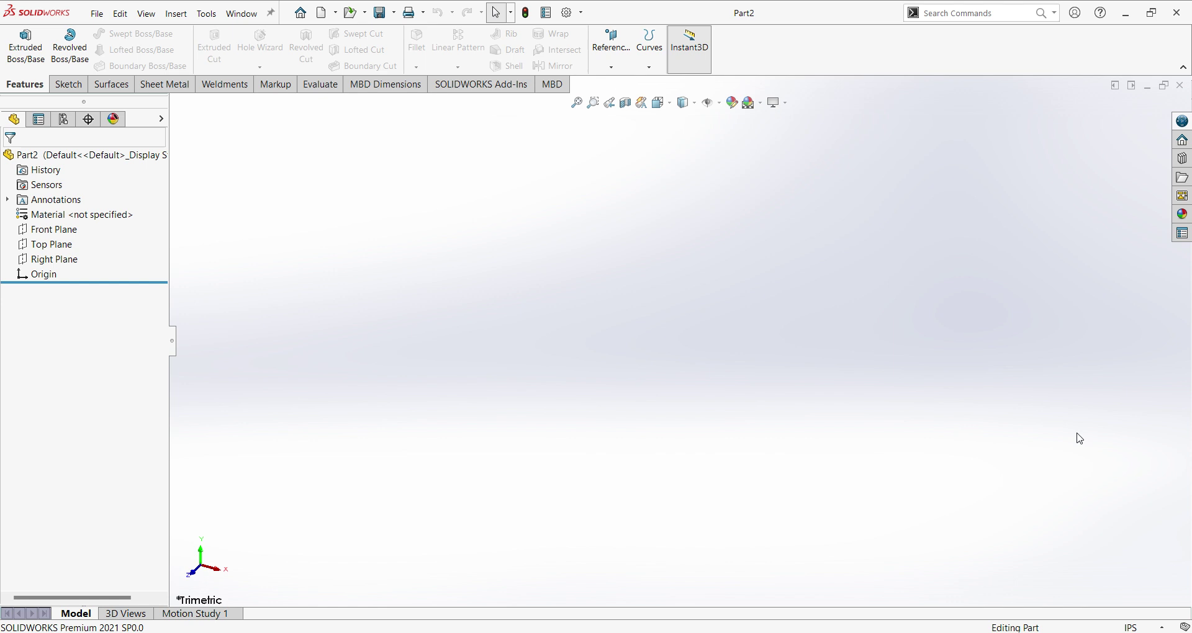
pyautogui.click(1153, 628)
pyautogui.click(1080, 571)
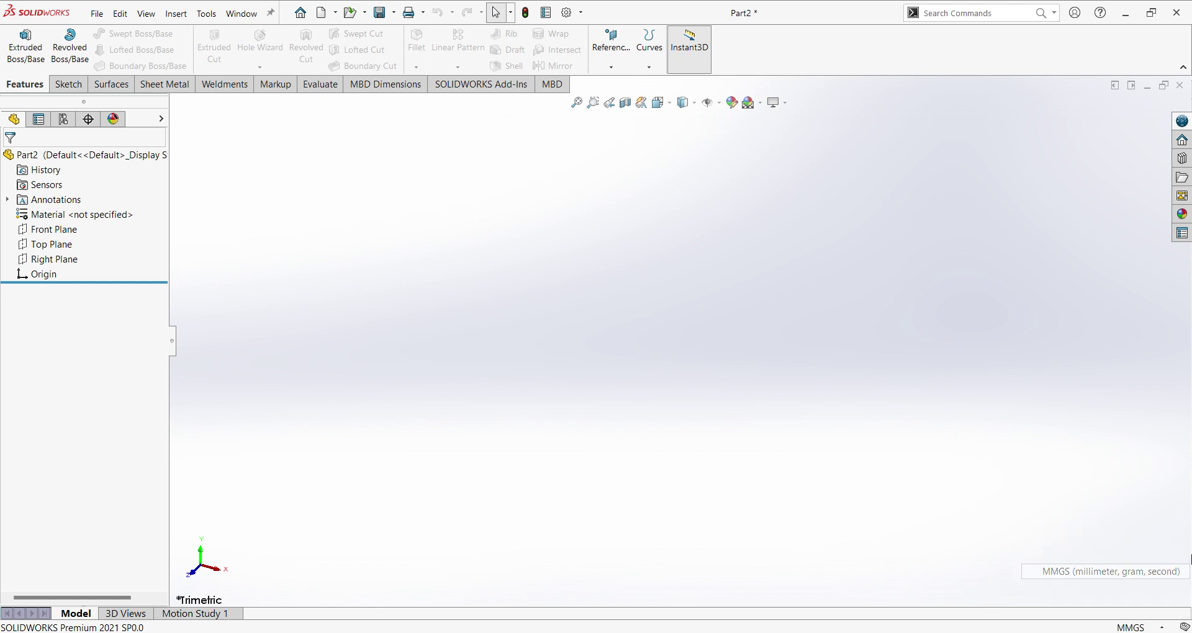
# - Start an extrusion sketch on the Top Plane and draw a centre rectangle from the origin
pyautogui.click(22, 57)
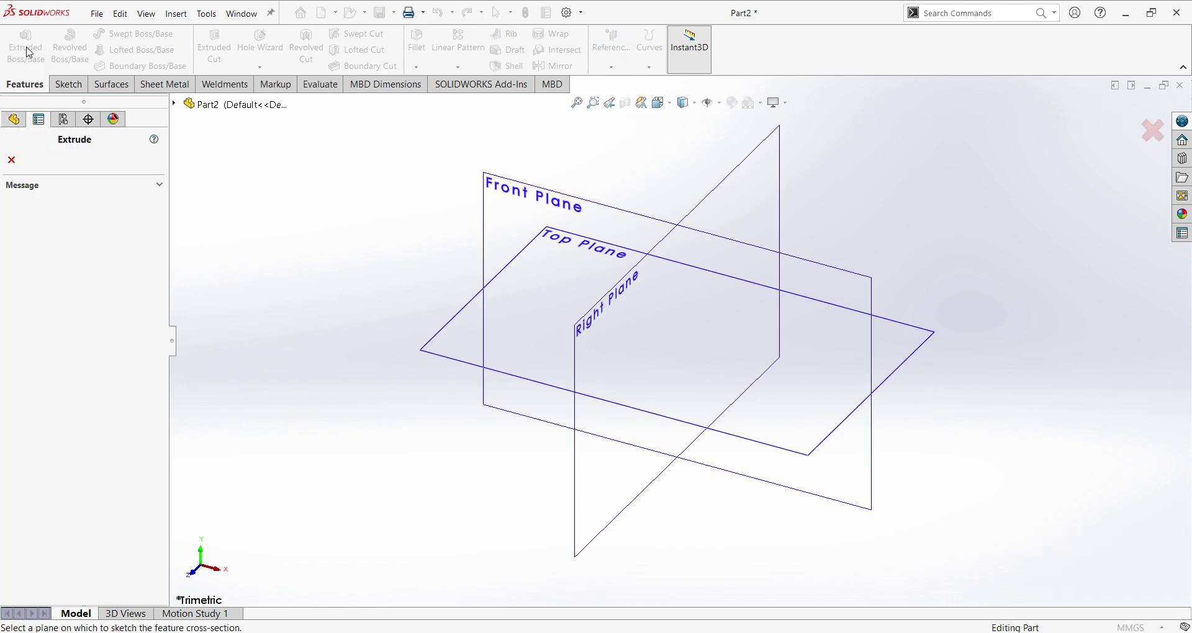
pyautogui.click(780, 437)
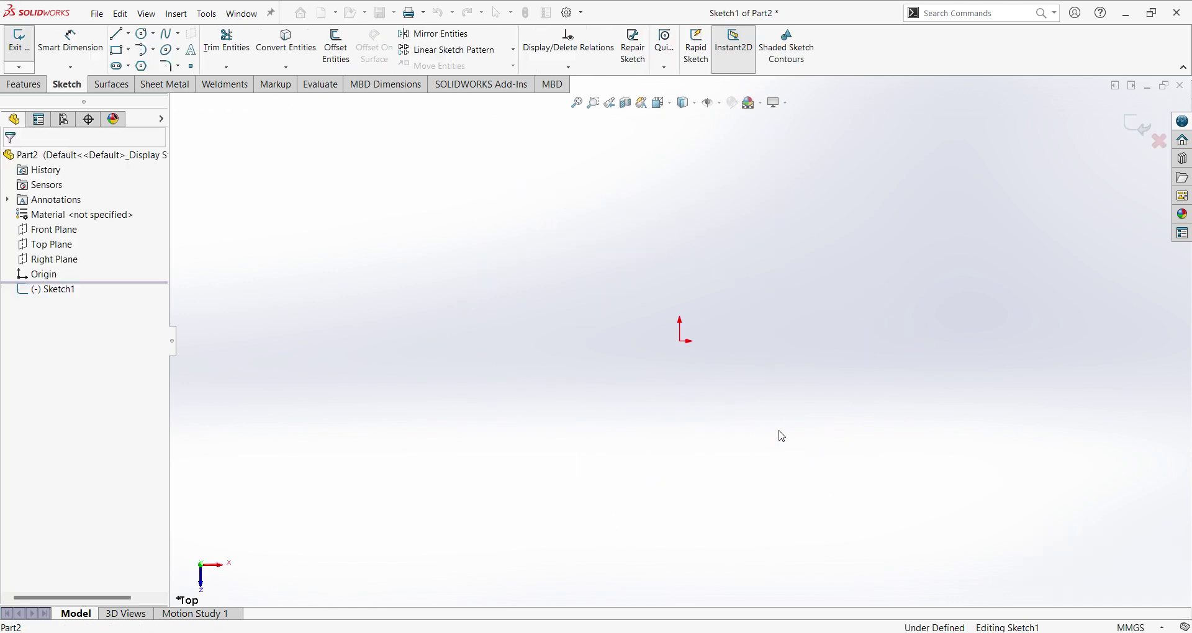
pyautogui.click(129, 55)
pyautogui.click(149, 81)
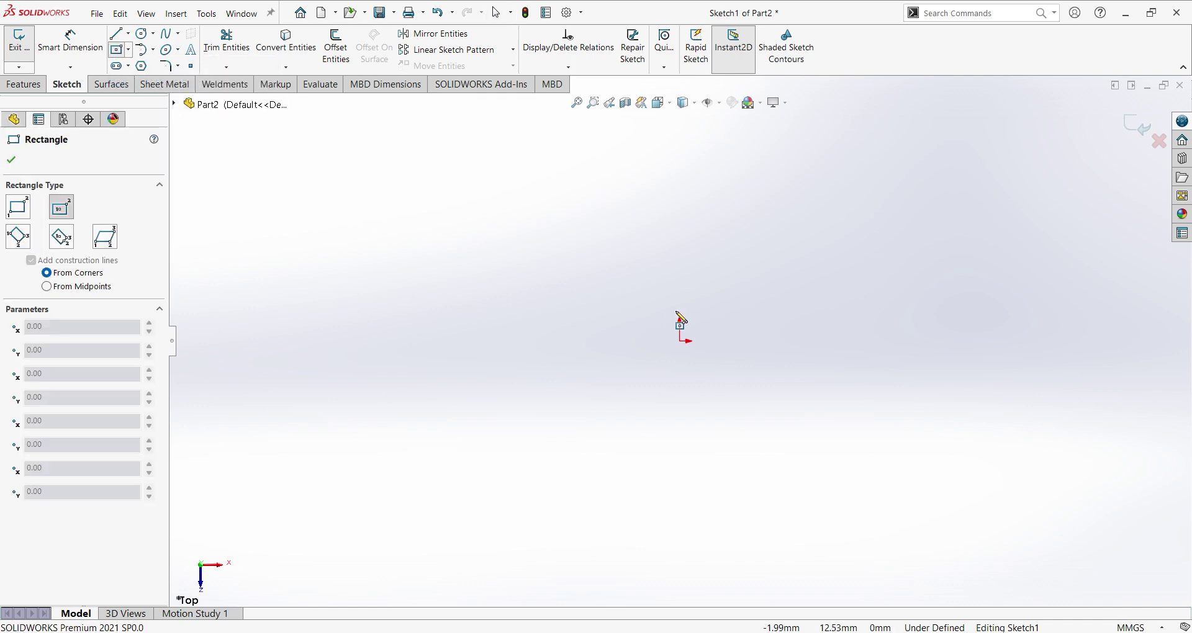
pyautogui.click(682, 341)
pyautogui.click(861, 465)
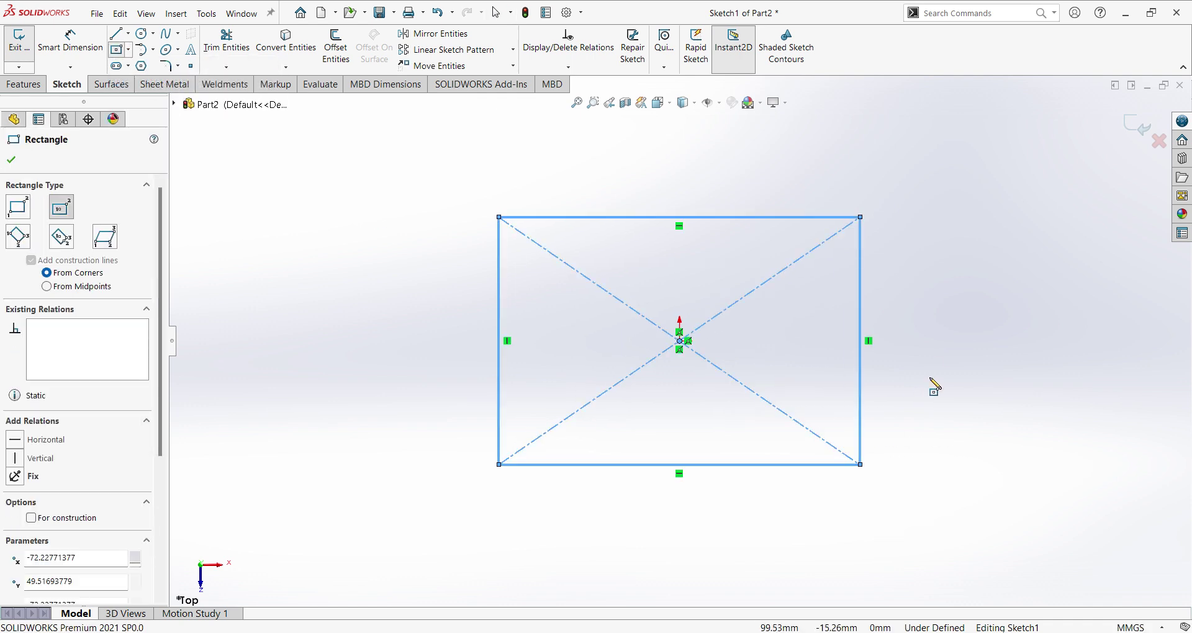
pyautogui.rightClick(933, 360)
pyautogui.click(984, 376)
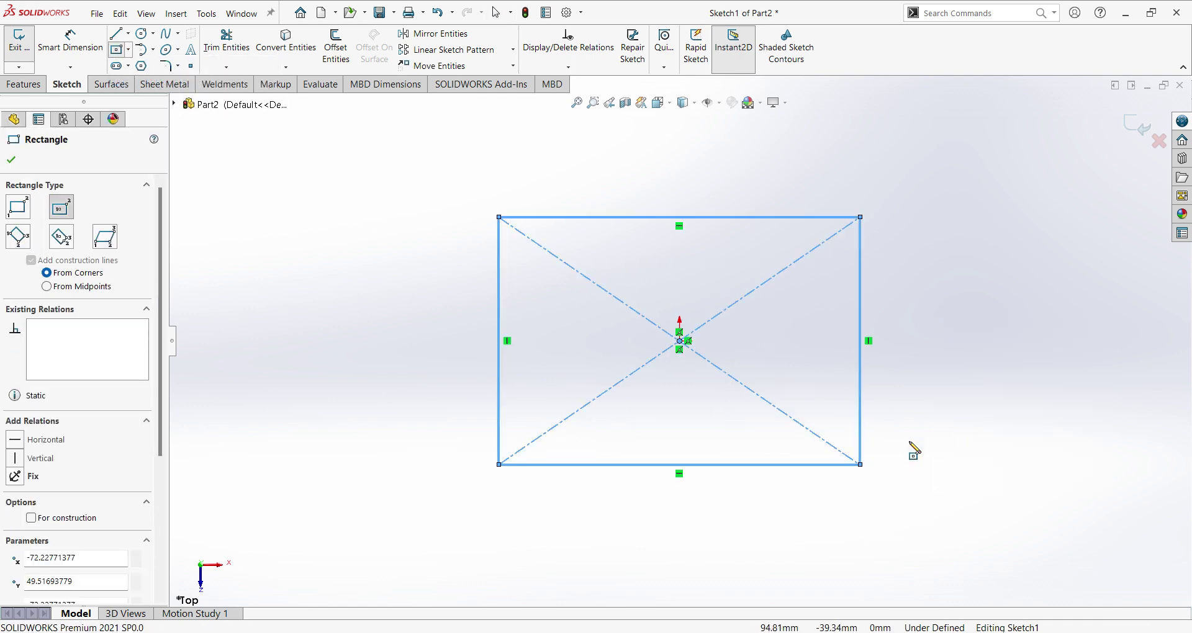
pyautogui.click(779, 465)
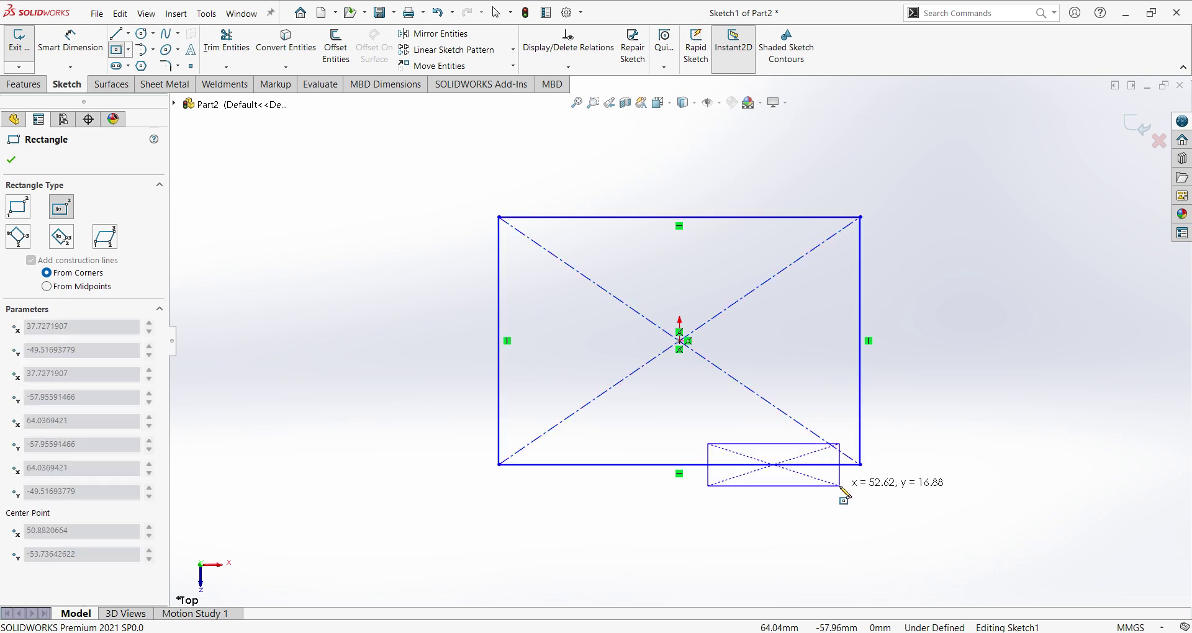
pyautogui.press('Escape')
# - Dimension the rectangle 82 mm wide and 60 mm high
pyautogui.rightClick(967, 381)
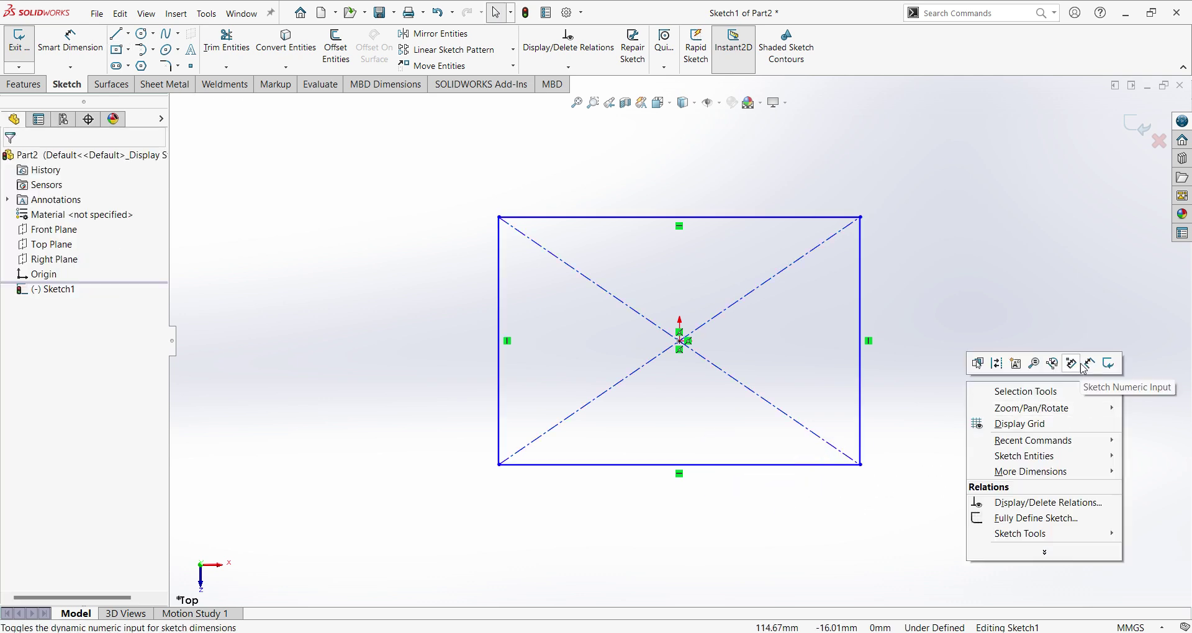
pyautogui.click(1089, 368)
pyautogui.click(817, 465)
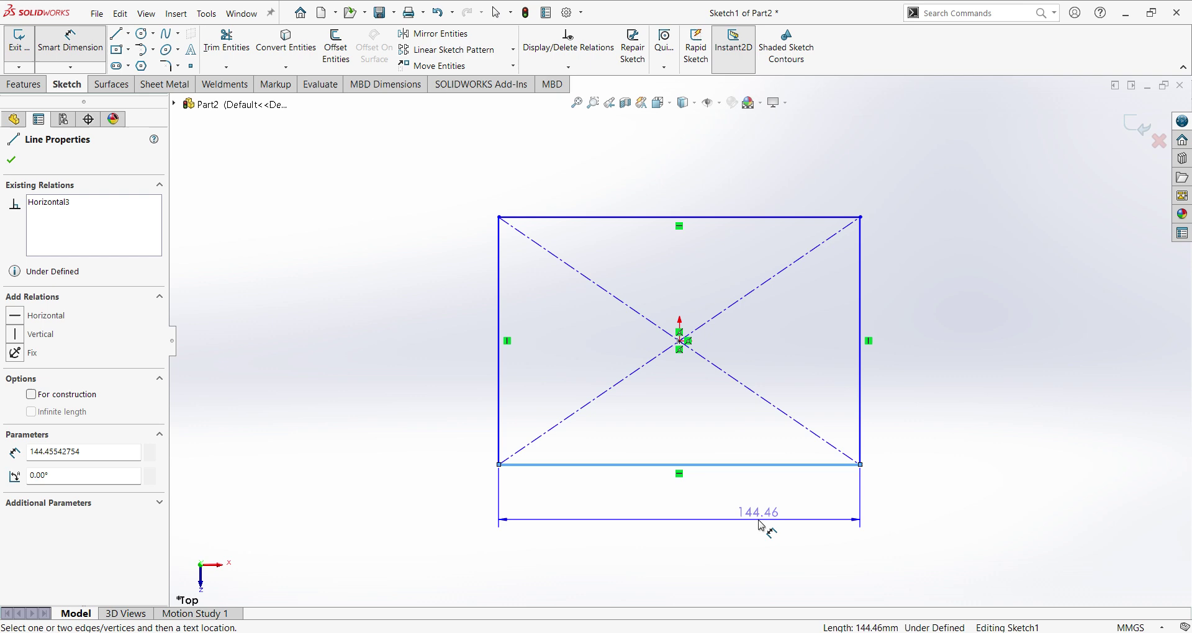
pyautogui.click(762, 522)
pyautogui.write('82')
pyautogui.press('Return')
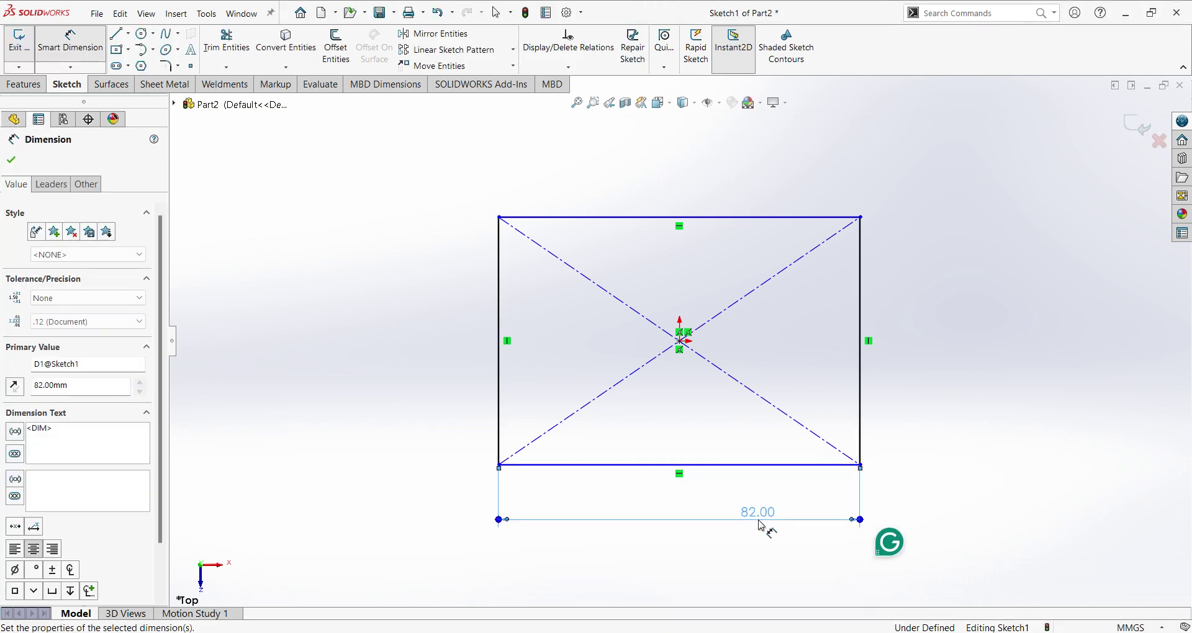
pyautogui.hotkey('alt', 'Tab')
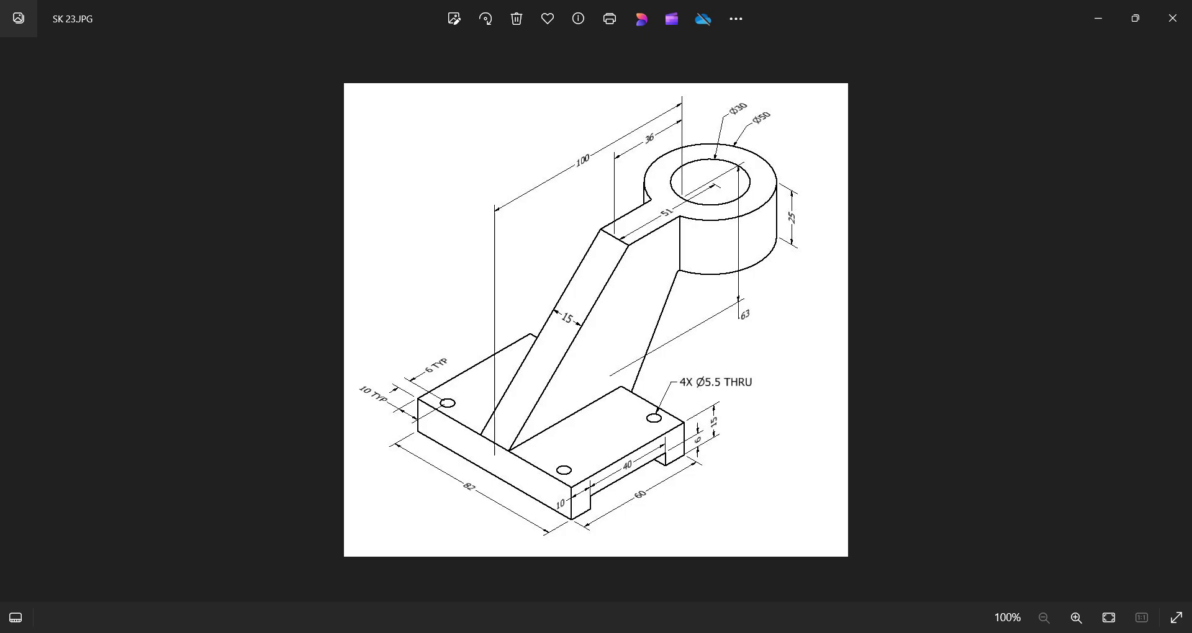
pyautogui.hotkey('alt', 'Tab')
pyautogui.click(859, 406)
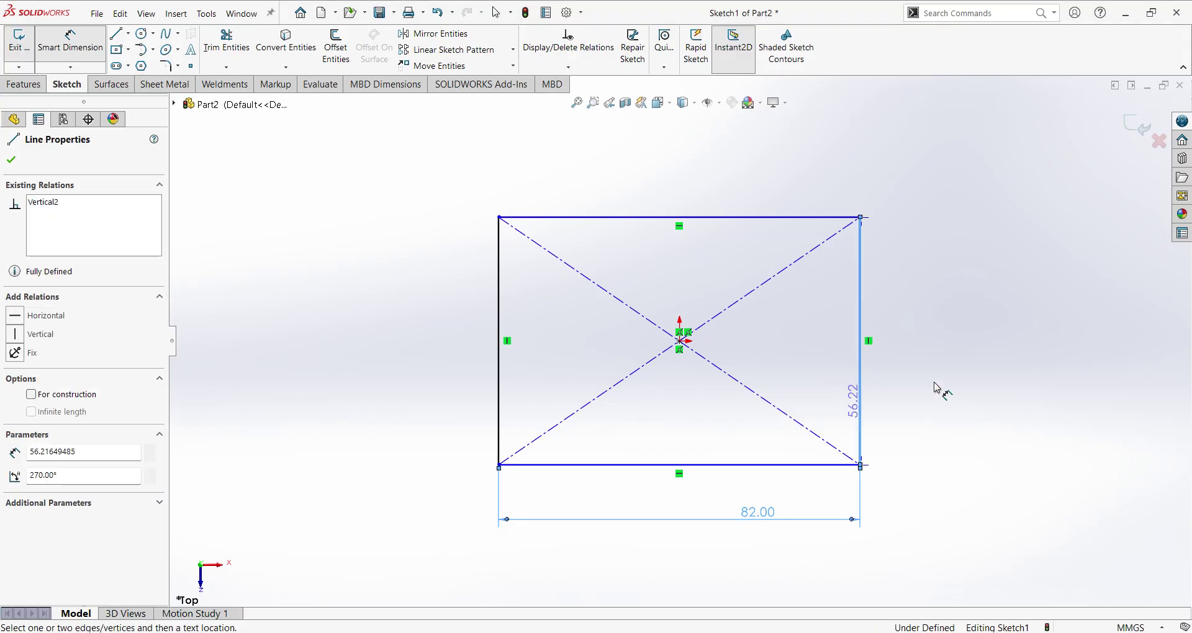
pyautogui.click(937, 388)
pyautogui.write('60')
pyautogui.press('Return')
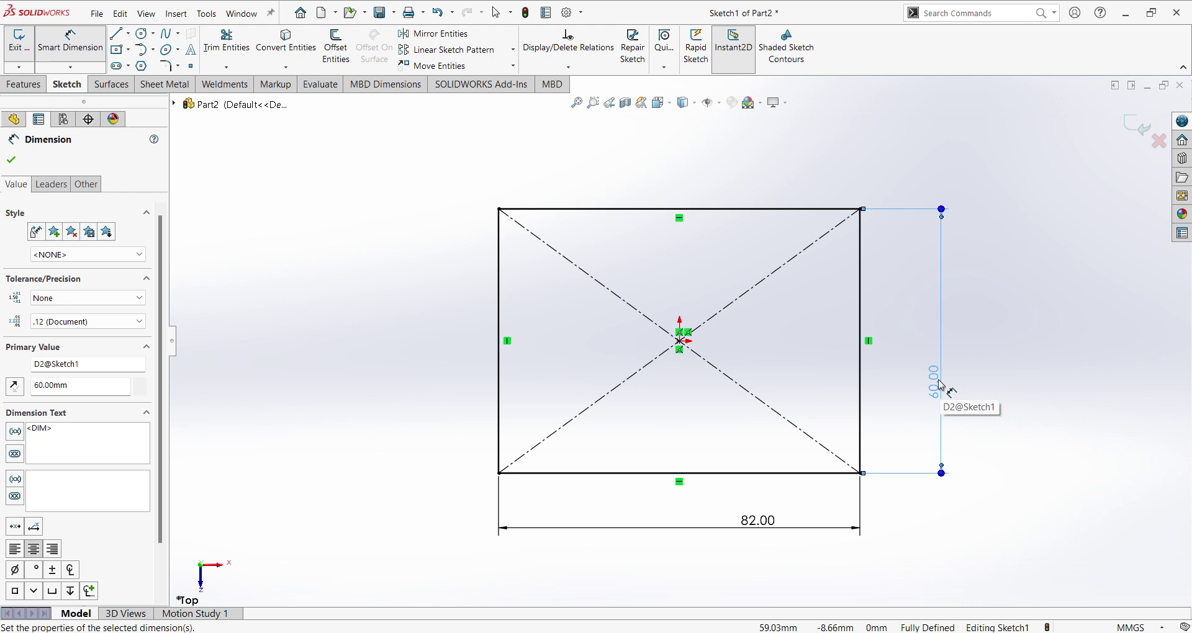
pyautogui.press('Escape')
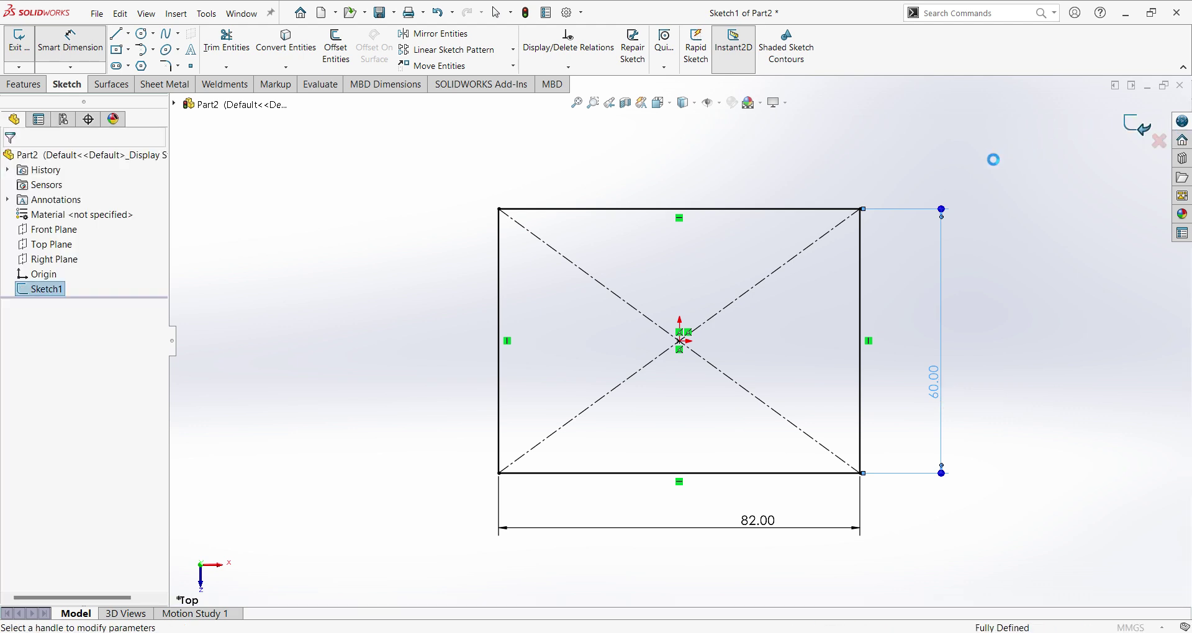
# - Extrude the 82 × 60 rectangle 15 mm blind into the base plate
pyautogui.press('e')
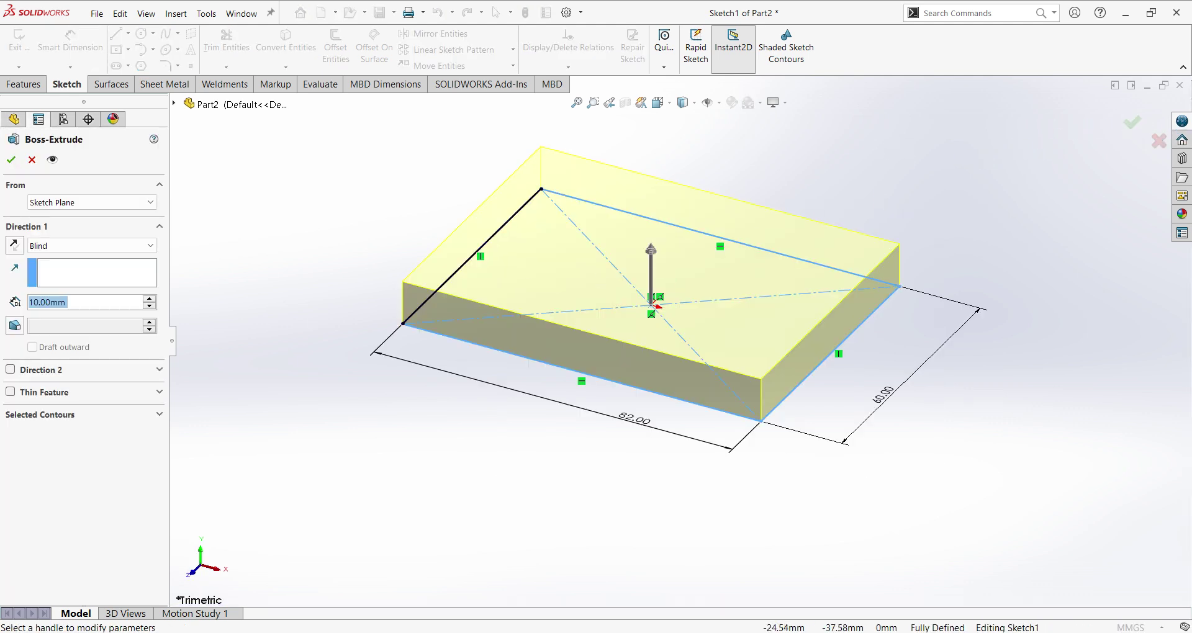
pyautogui.scroll(5, 460, 366)
pyautogui.press('Return')
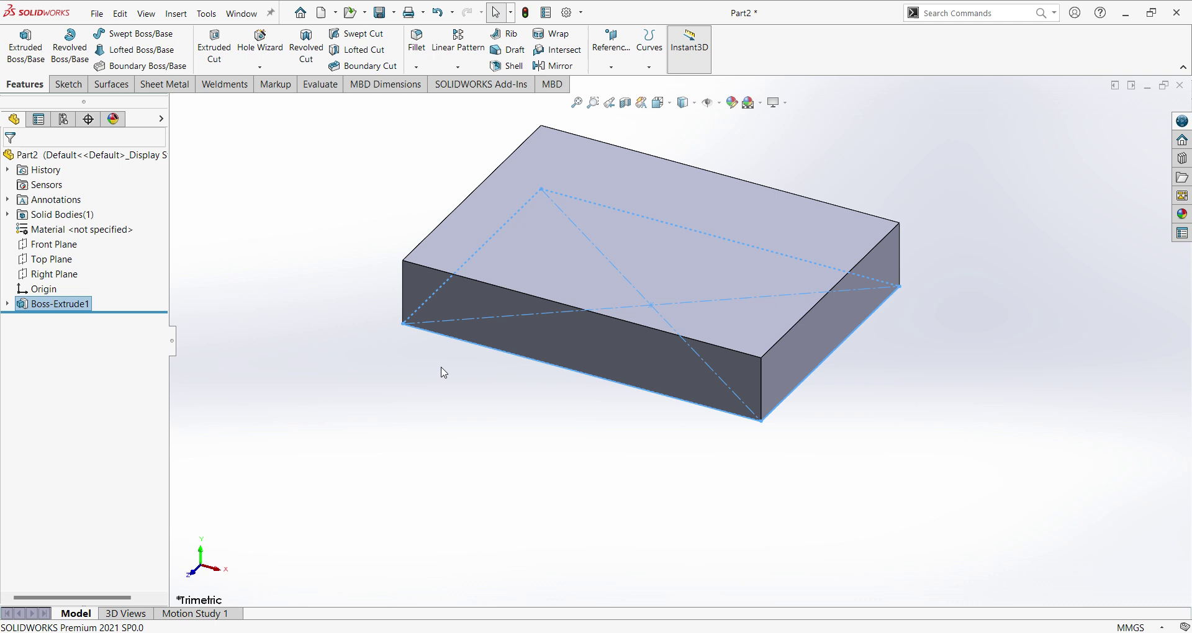
# - Start a new sketch on the Right Plane and check the reference drawing
pyautogui.click(57, 277)
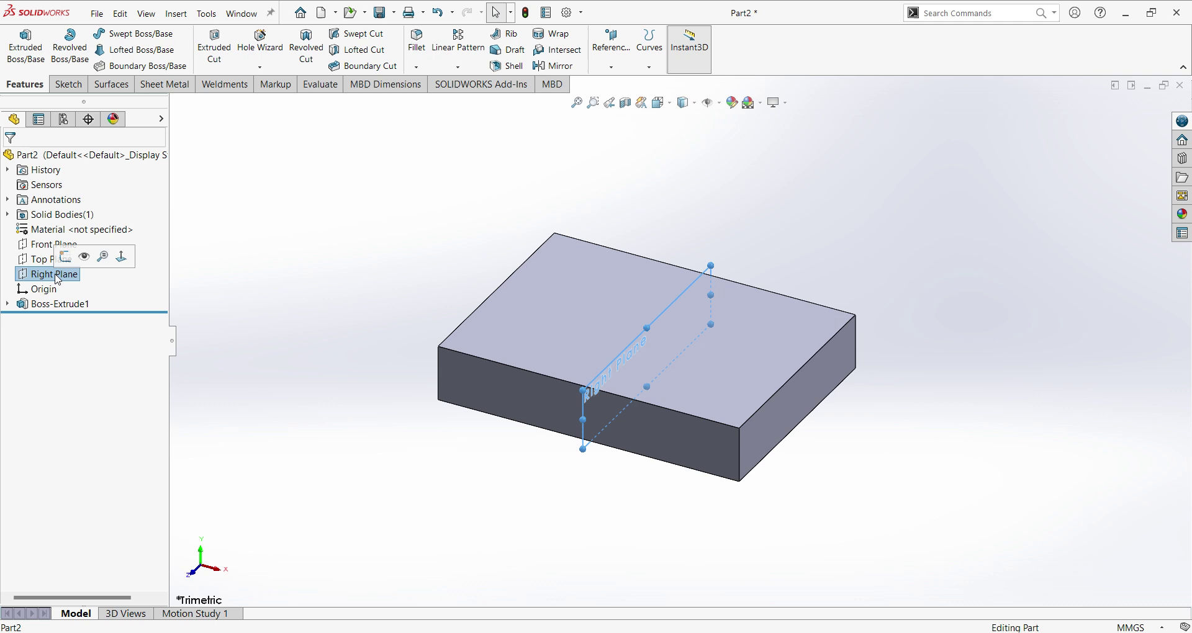
pyautogui.click(67, 258)
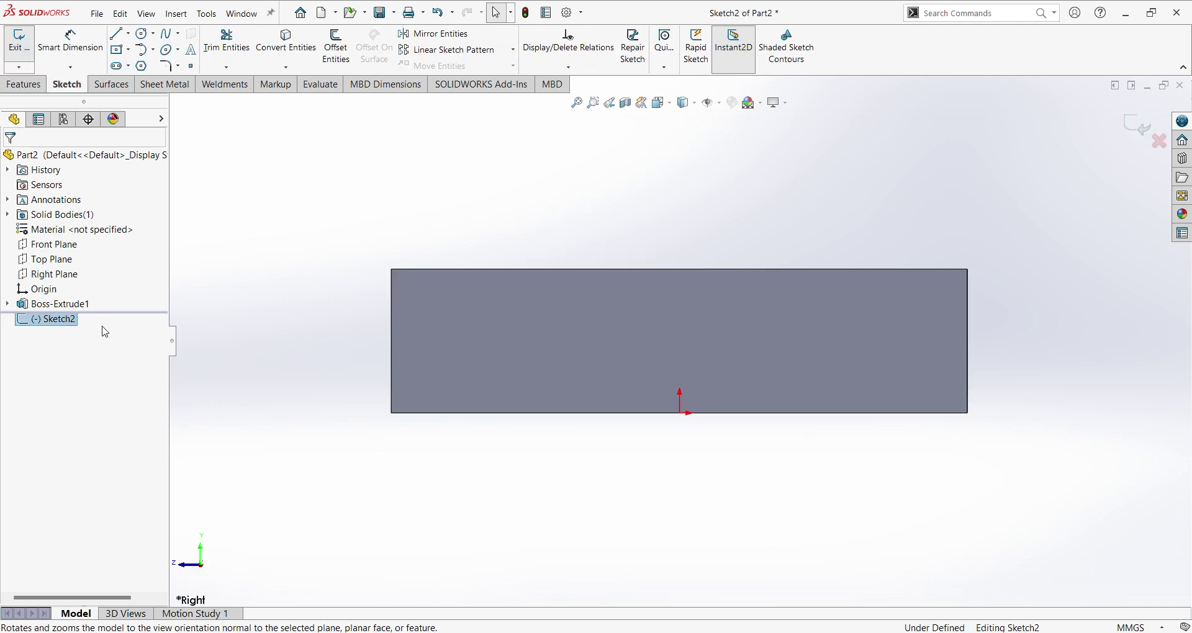
pyautogui.scroll(3, 846, 191)
pyautogui.scroll(-2, 732, 252)
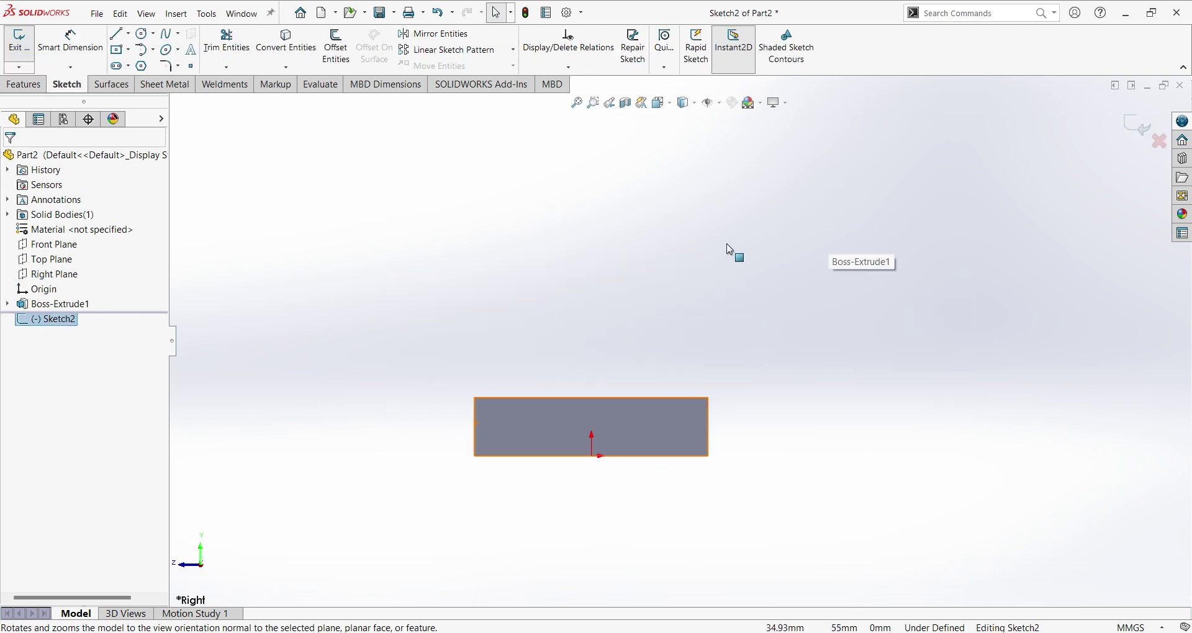
pyautogui.hotkey('alt', 'Tab')
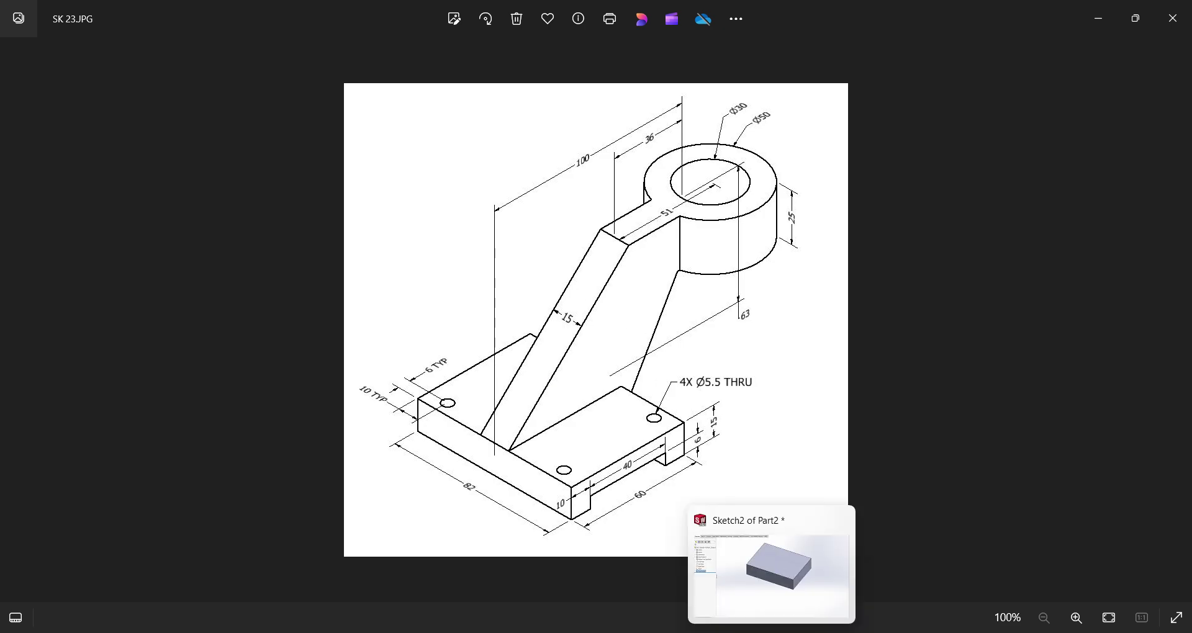
pyautogui.click(771, 576)
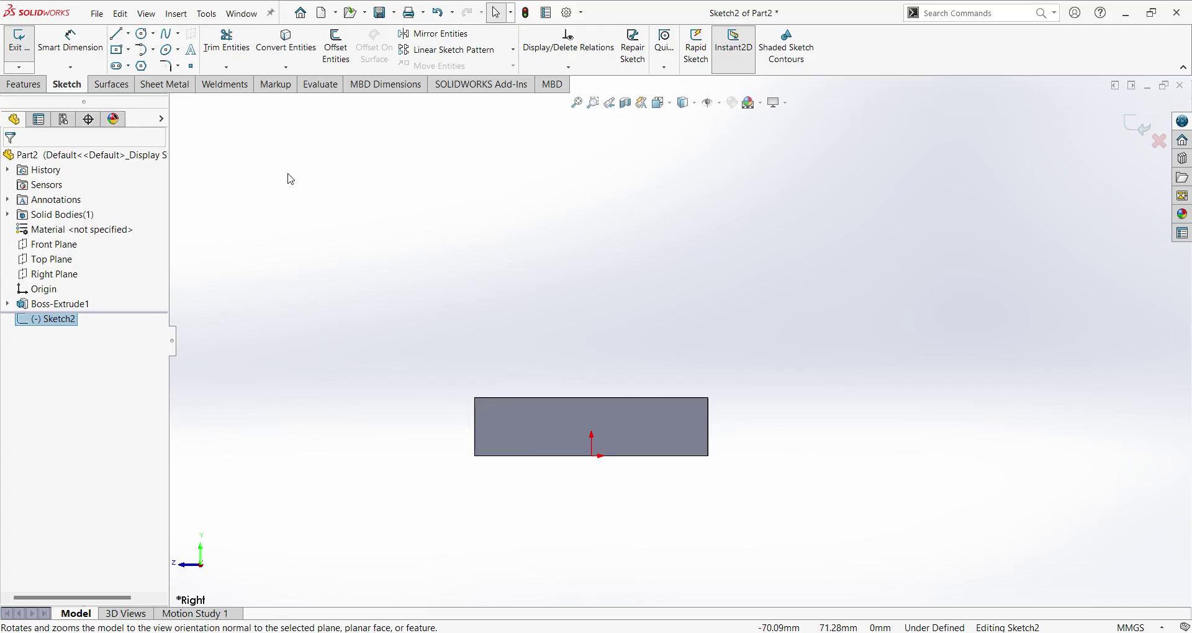
# - Draw the closed rib outline with lines rising diagonally from the plate corner
pyautogui.click(116, 34)
pyautogui.click(475, 398)
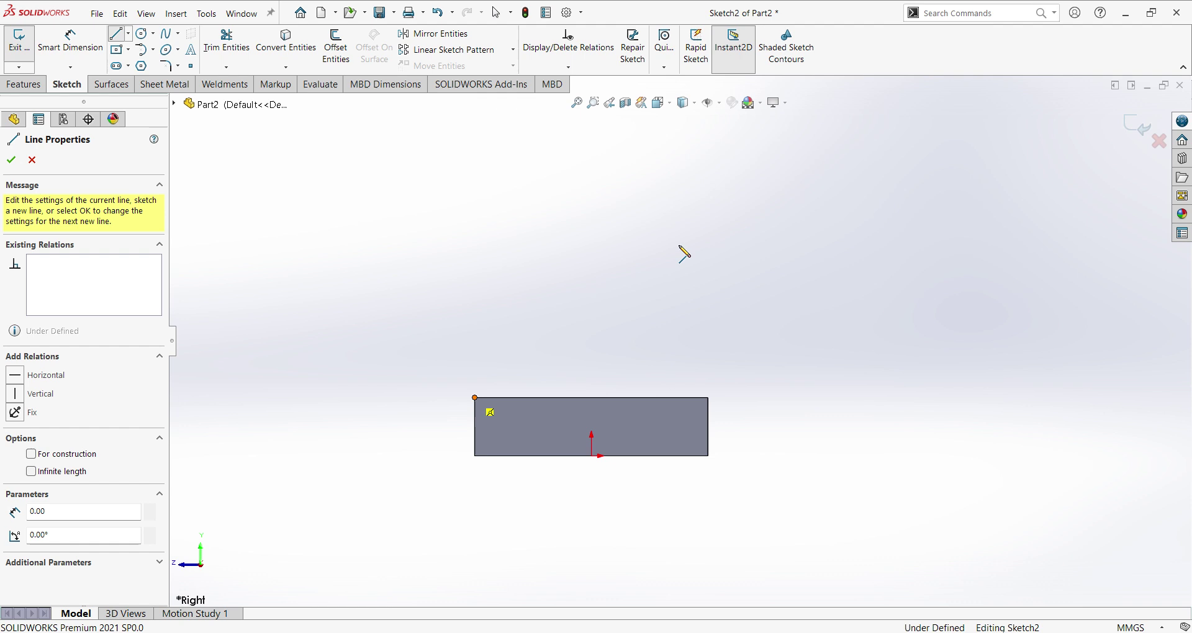
pyautogui.click(756, 173)
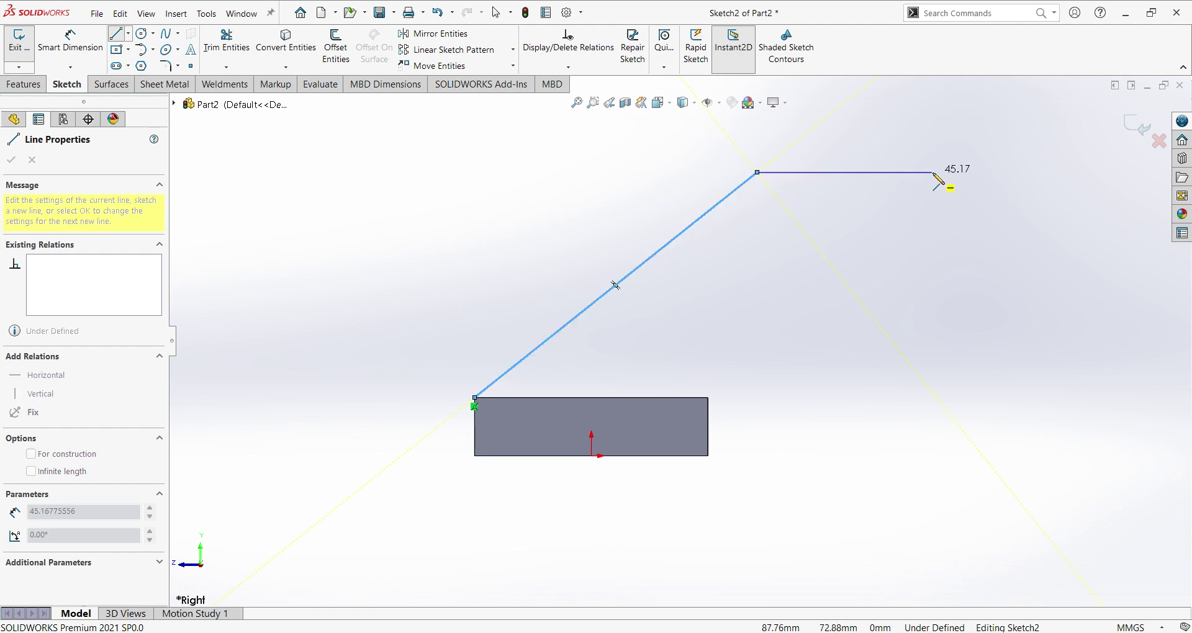
pyautogui.click(933, 172)
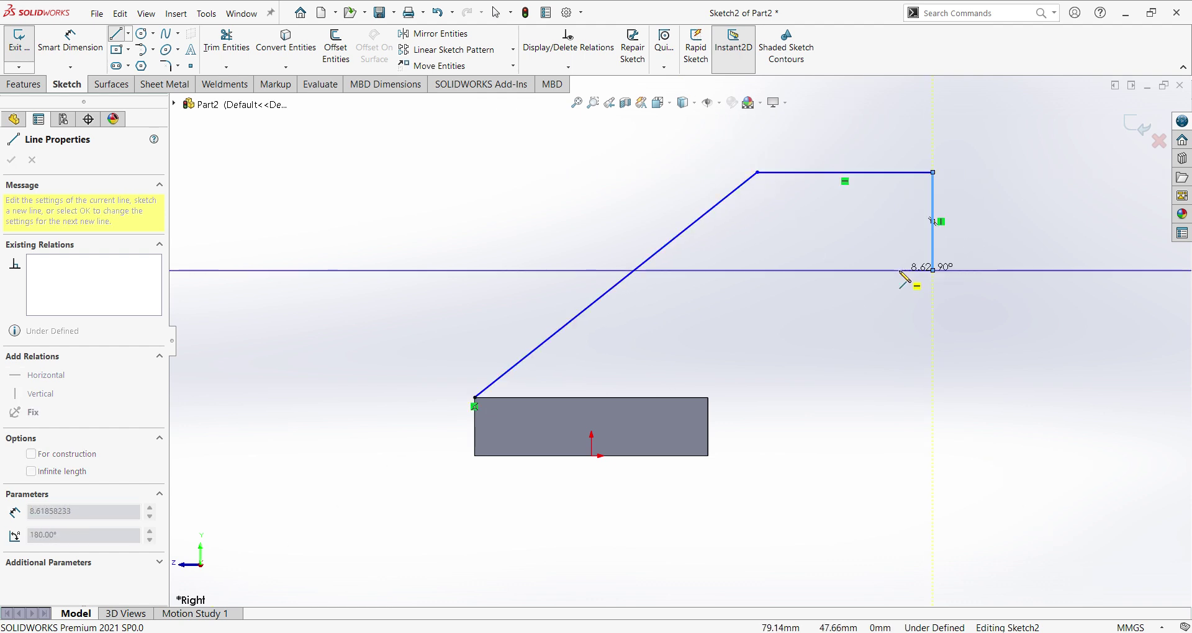
pyautogui.click(895, 270)
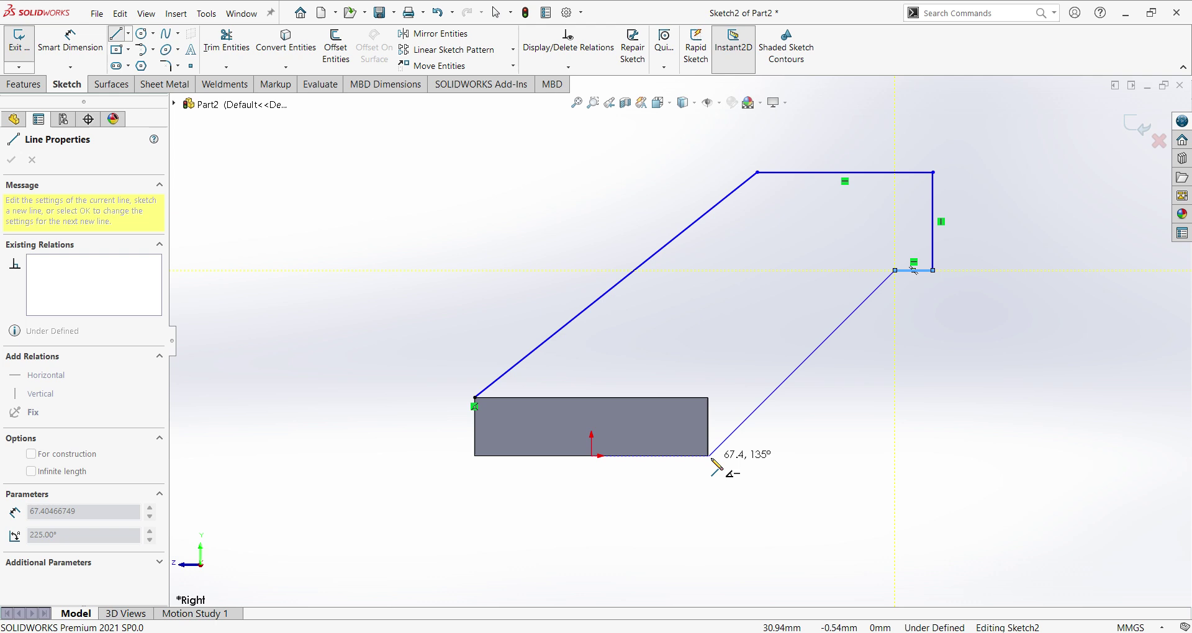
pyautogui.click(708, 456)
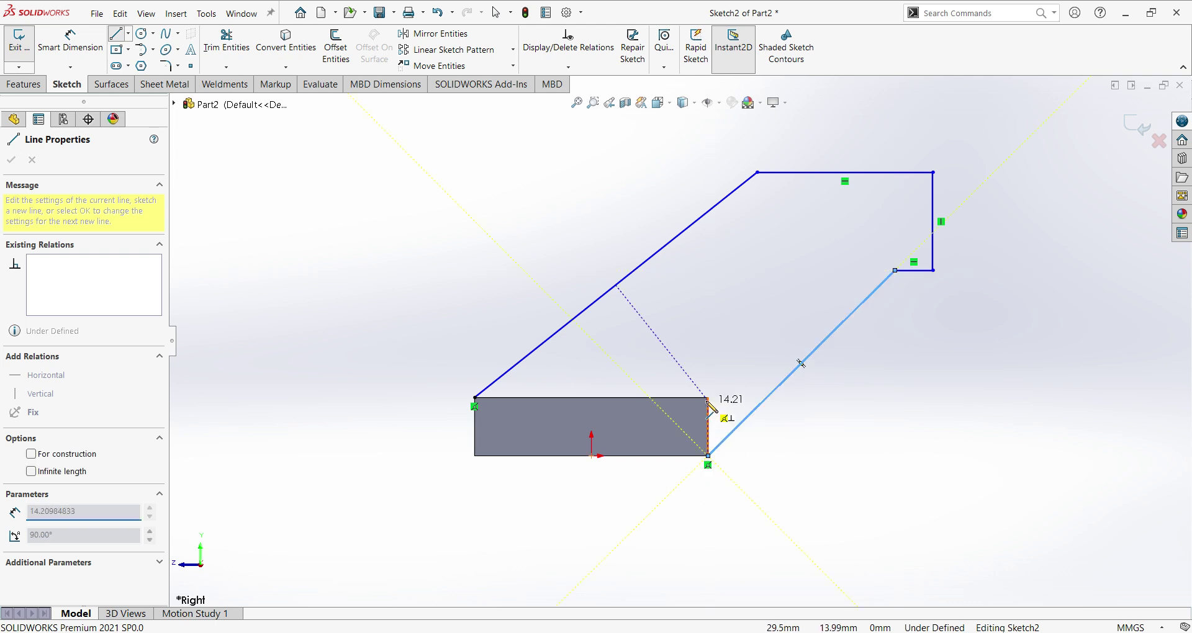
pyautogui.click(708, 397)
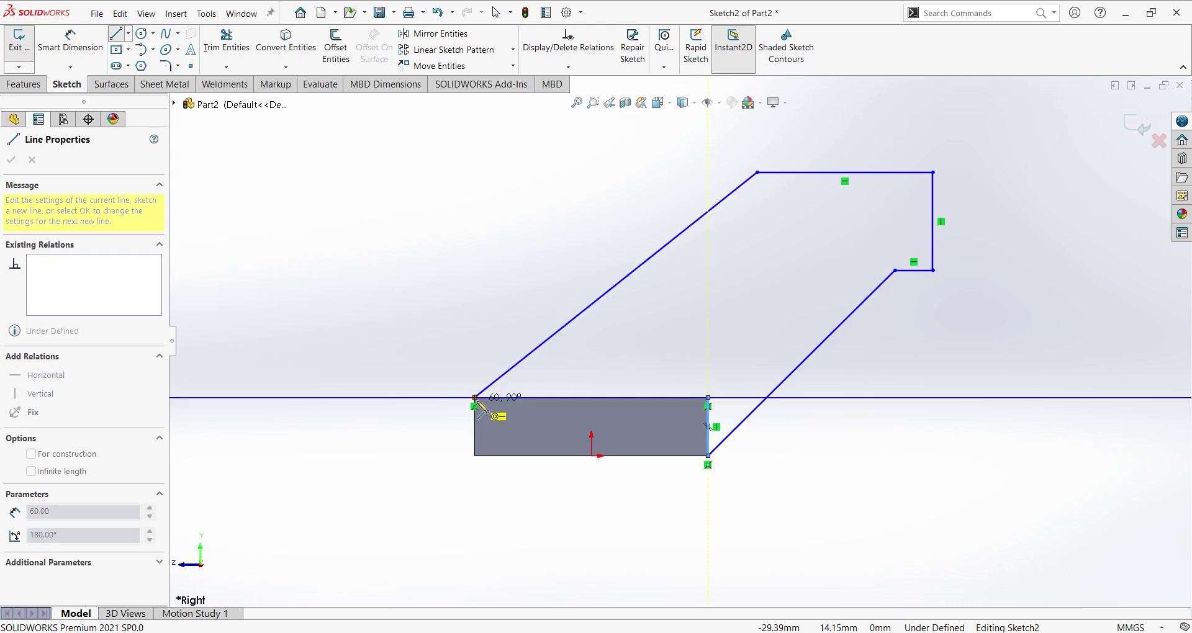
pyautogui.click(475, 397)
pyautogui.rightClick(432, 355)
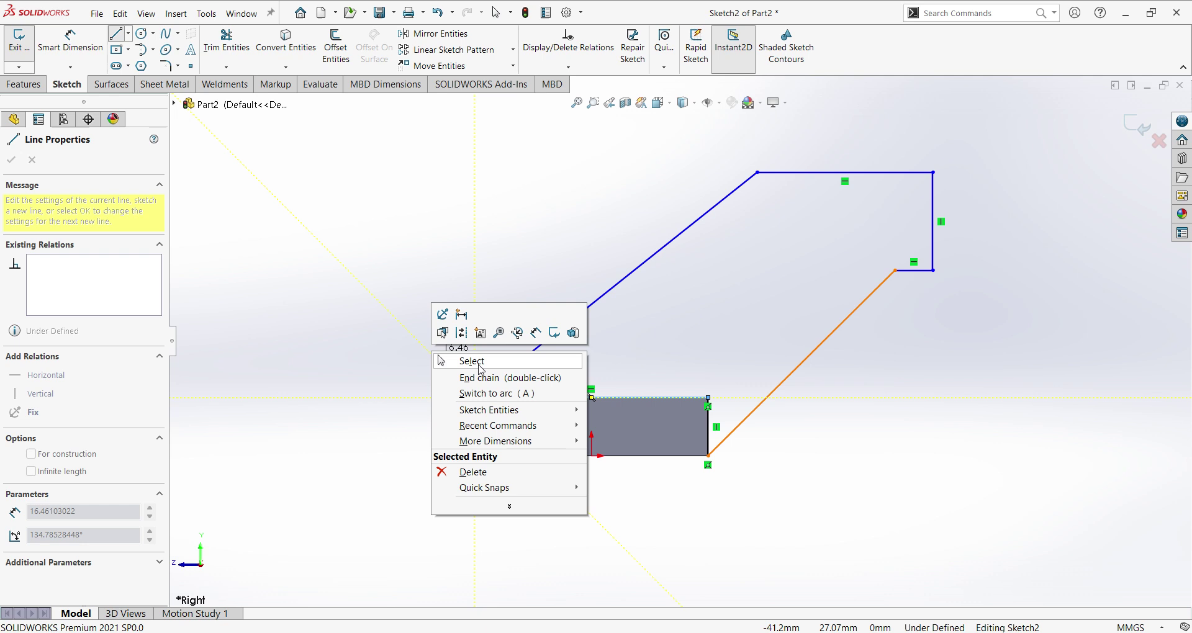
pyautogui.click(480, 366)
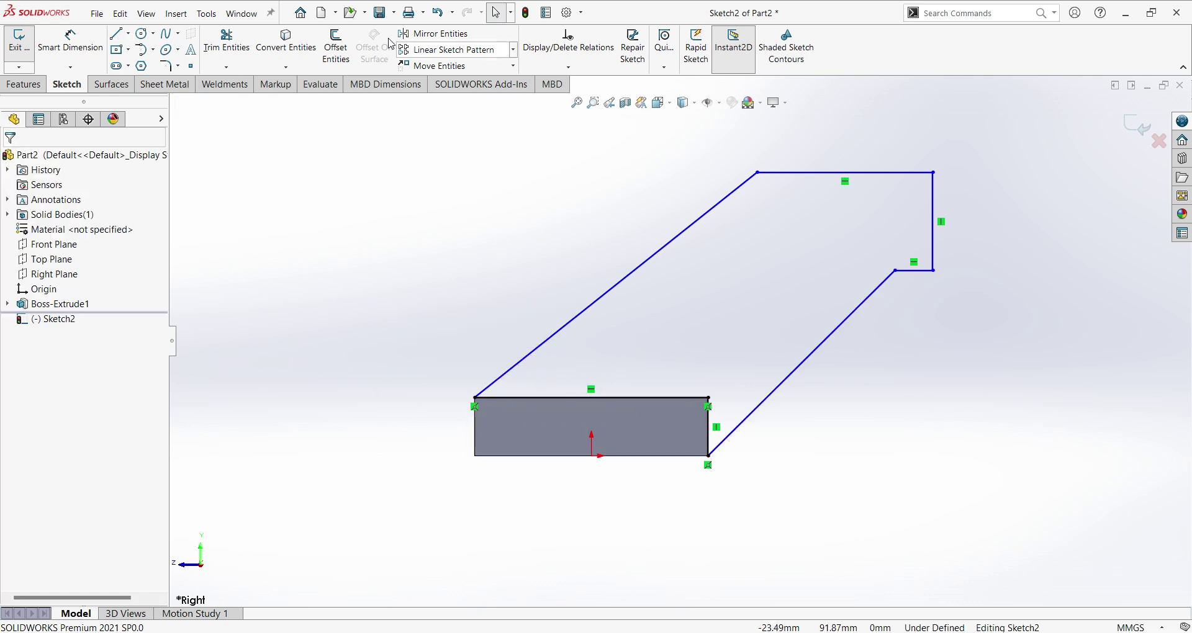
# - Add the 100 mm overall reach dimension and drag the step corner into shape
pyautogui.click(70, 41)
pyautogui.click(474, 404)
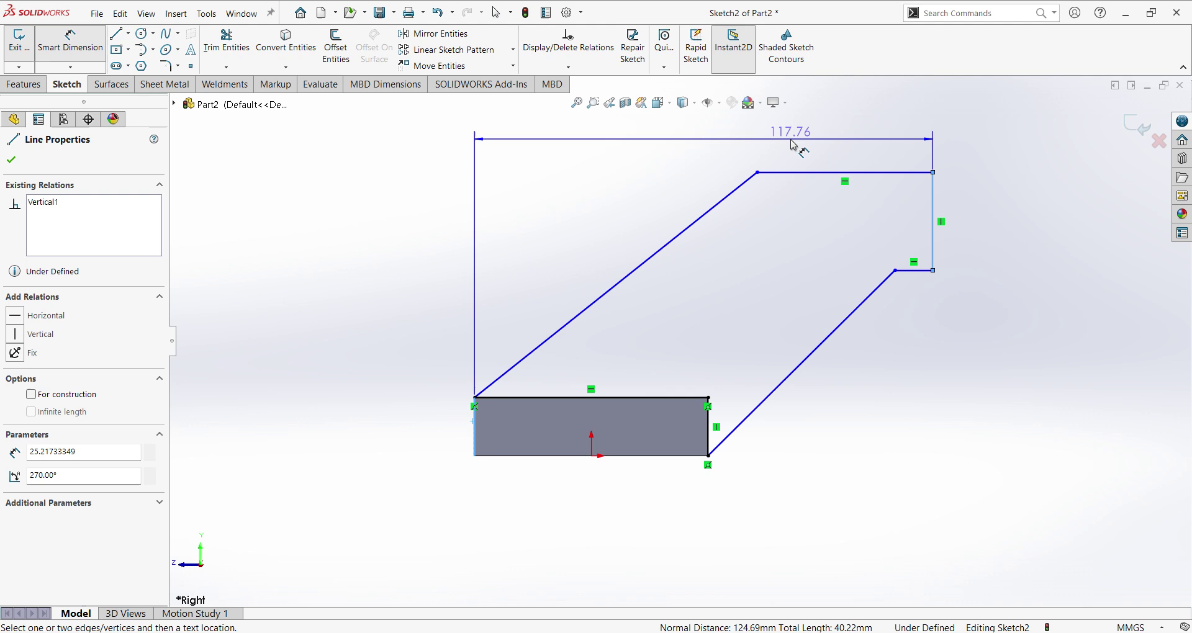
pyautogui.click(801, 138)
pyautogui.write('100')
pyautogui.press('Return')
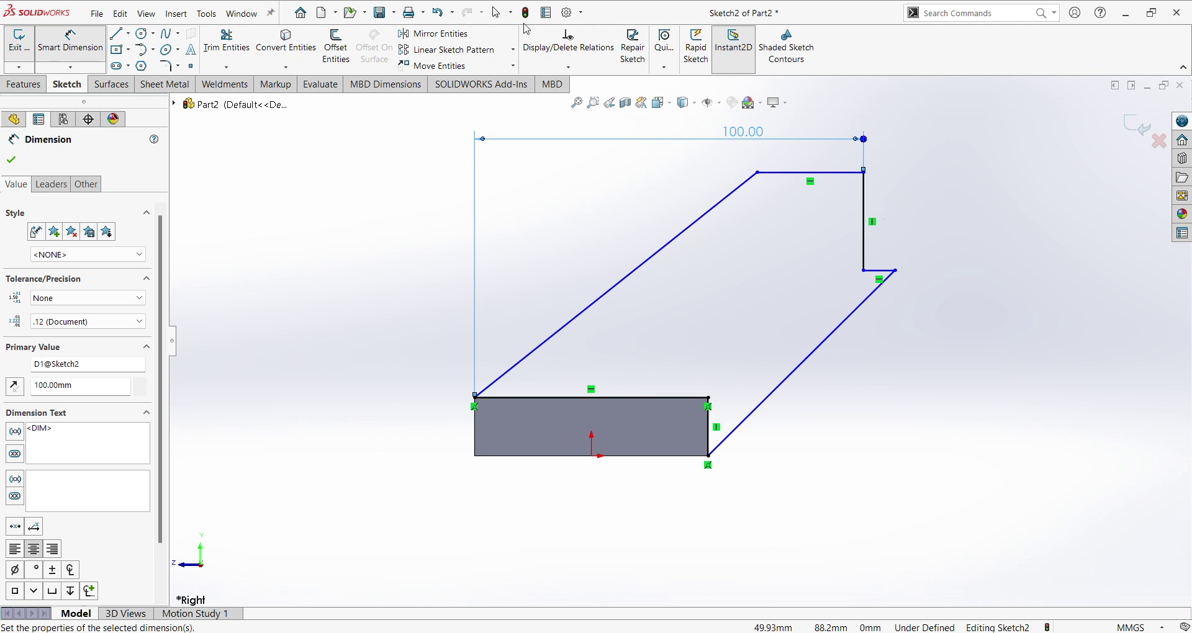
pyautogui.click(895, 271)
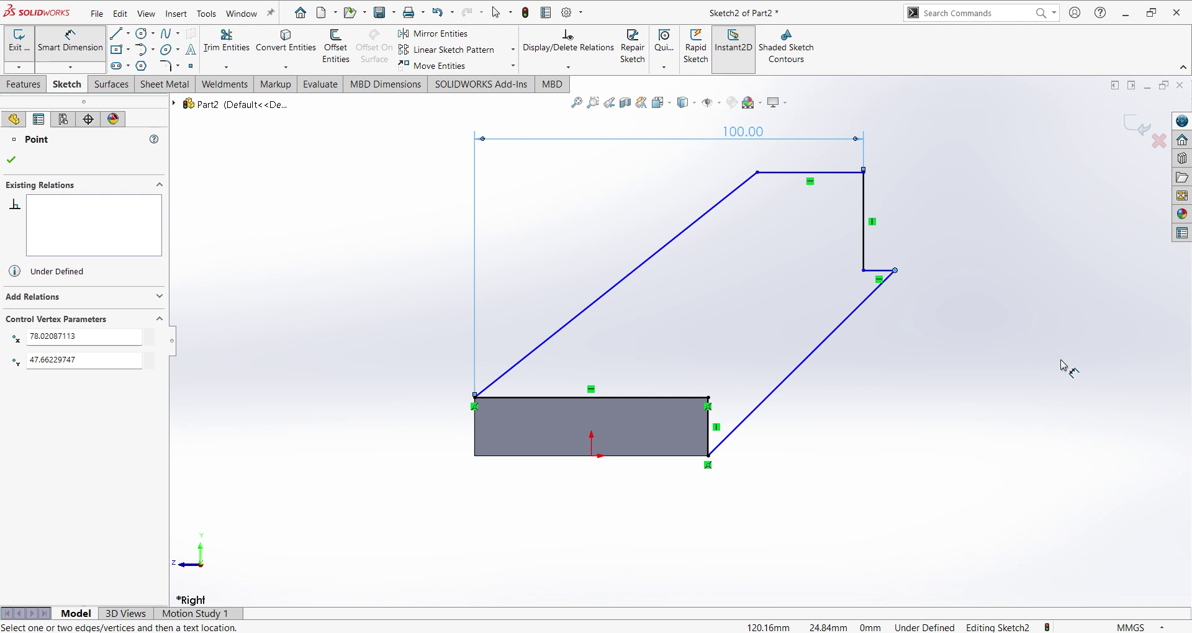
pyautogui.press('Escape')
pyautogui.press('Escape')
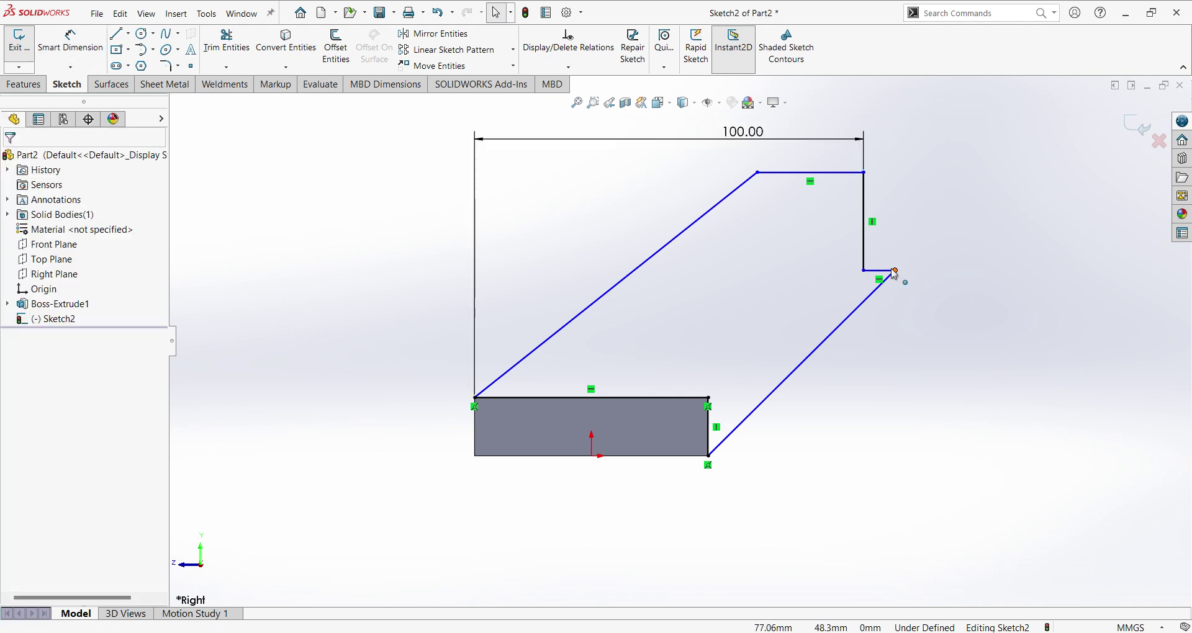
pyautogui.moveTo(895, 271); pyautogui.dragTo(834, 268)
pyautogui.press('Escape')
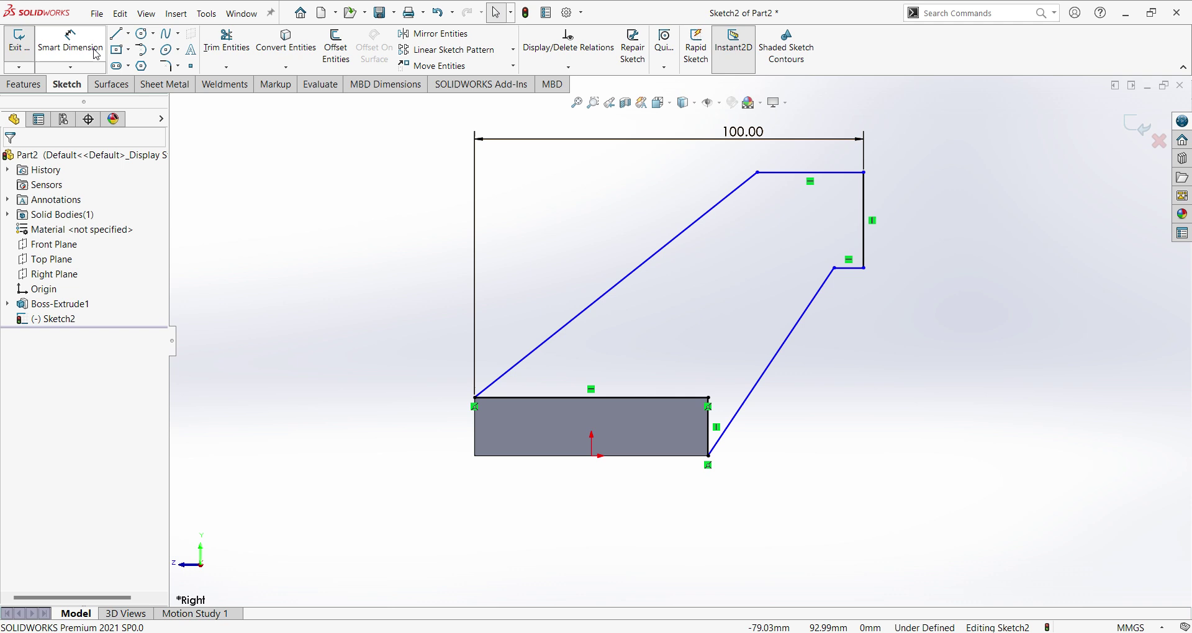
# - Dimension the rib height to 63 mm and its top width to 36 mm
pyautogui.click(96, 54)
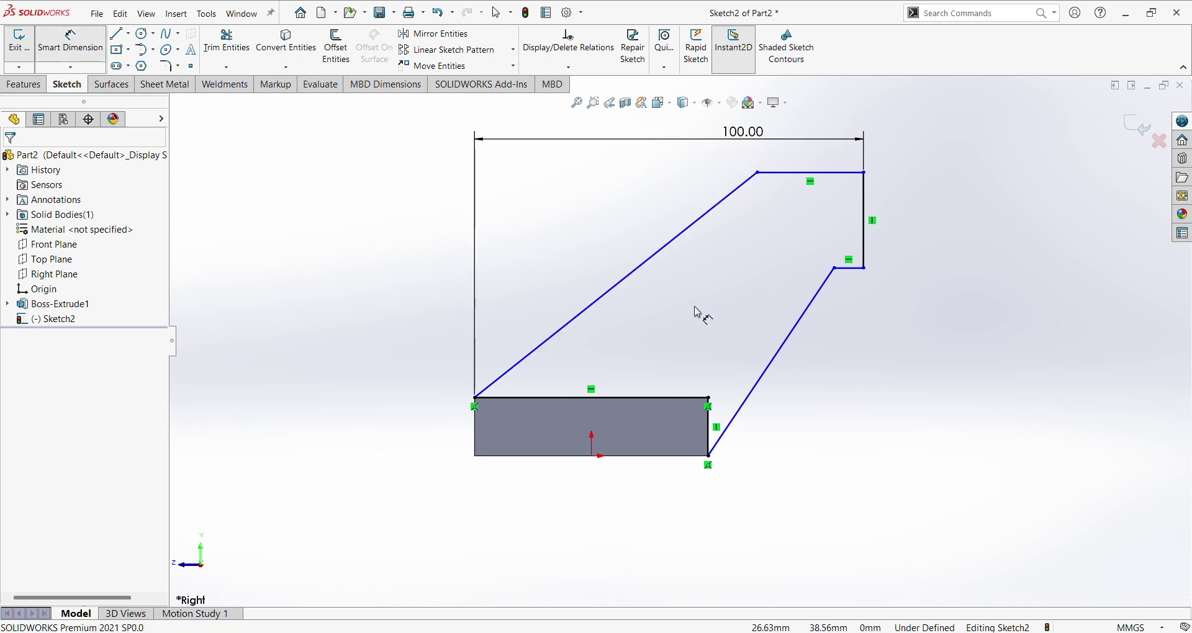
pyautogui.click(696, 403)
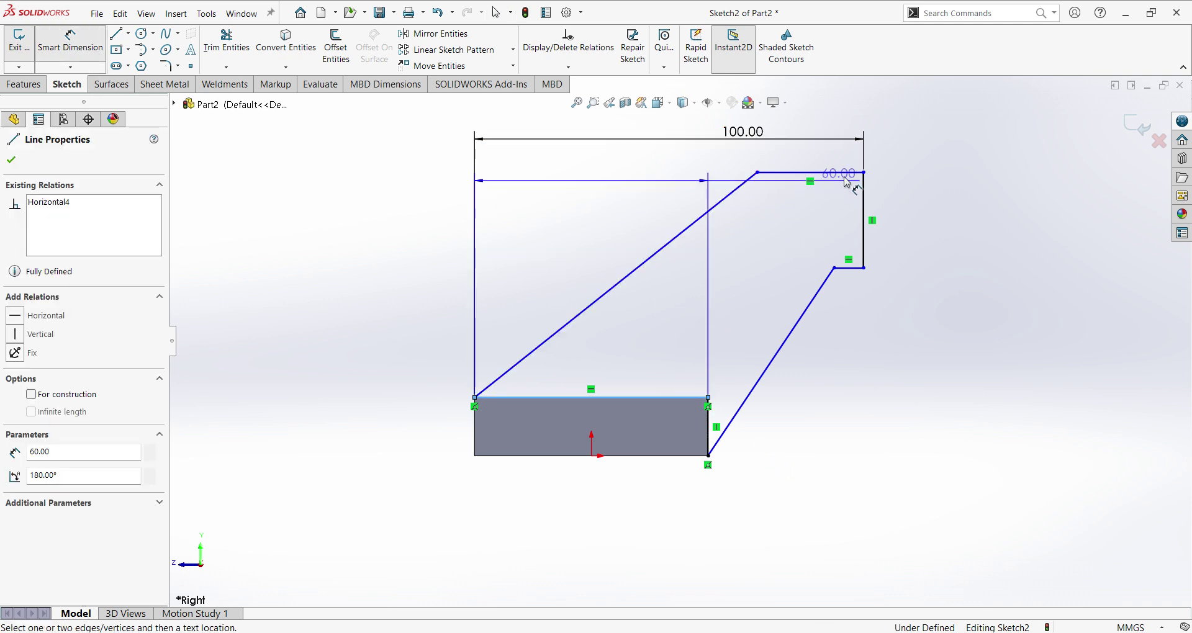
pyautogui.click(844, 172)
pyautogui.click(949, 227)
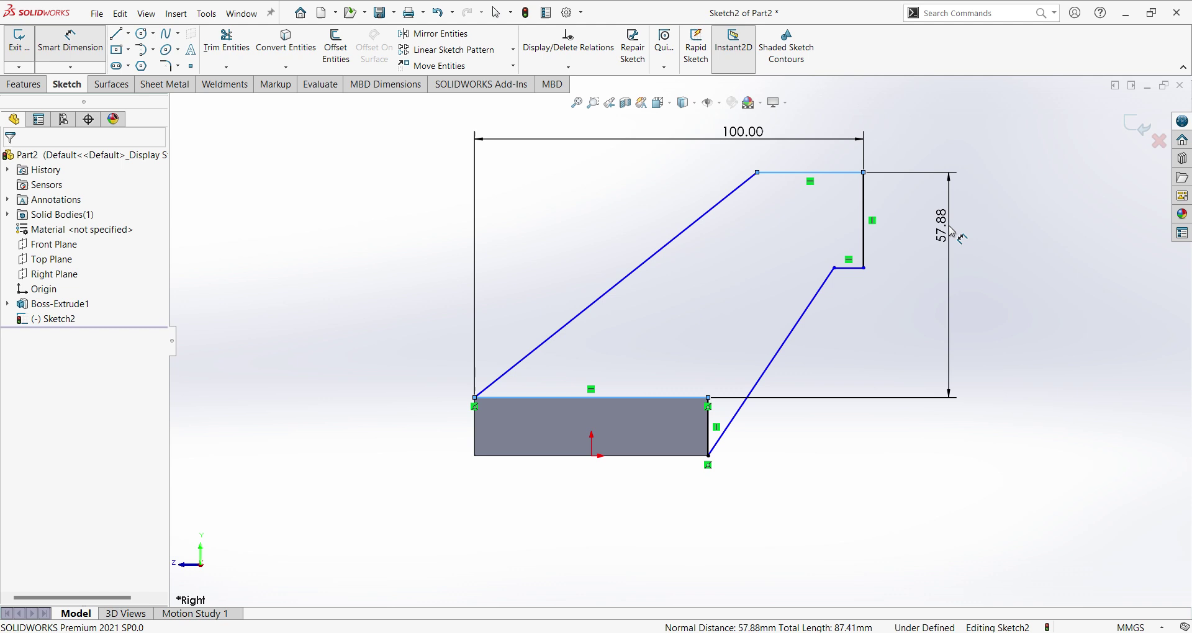
pyautogui.write('63')
pyautogui.press('Return')
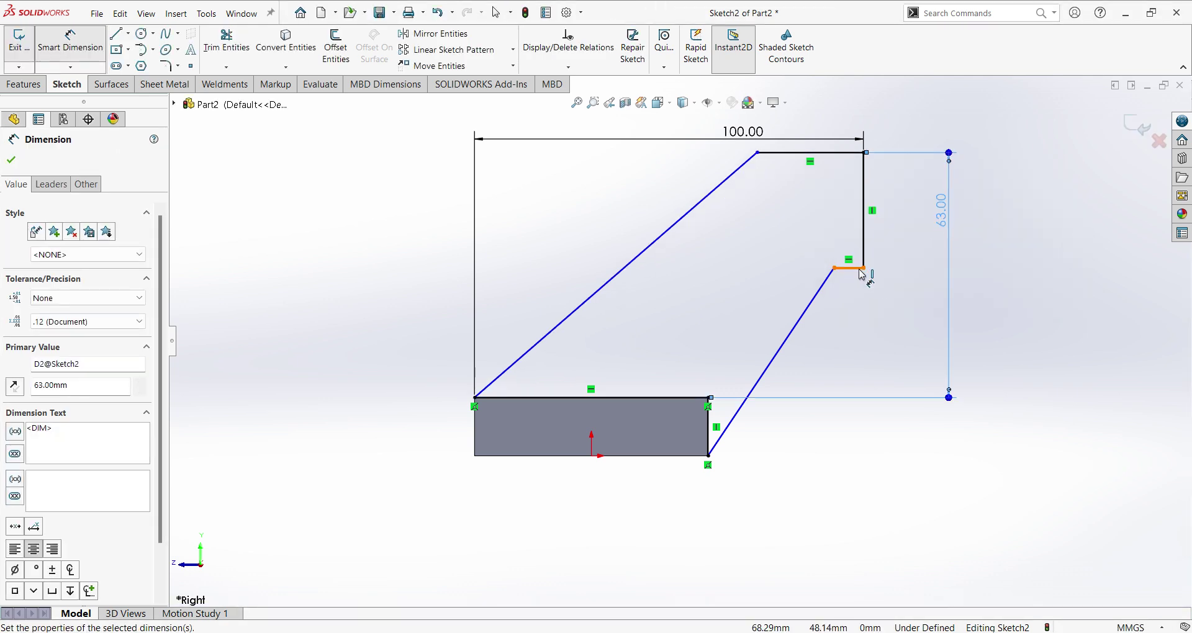
pyautogui.click(818, 153)
pyautogui.click(807, 192)
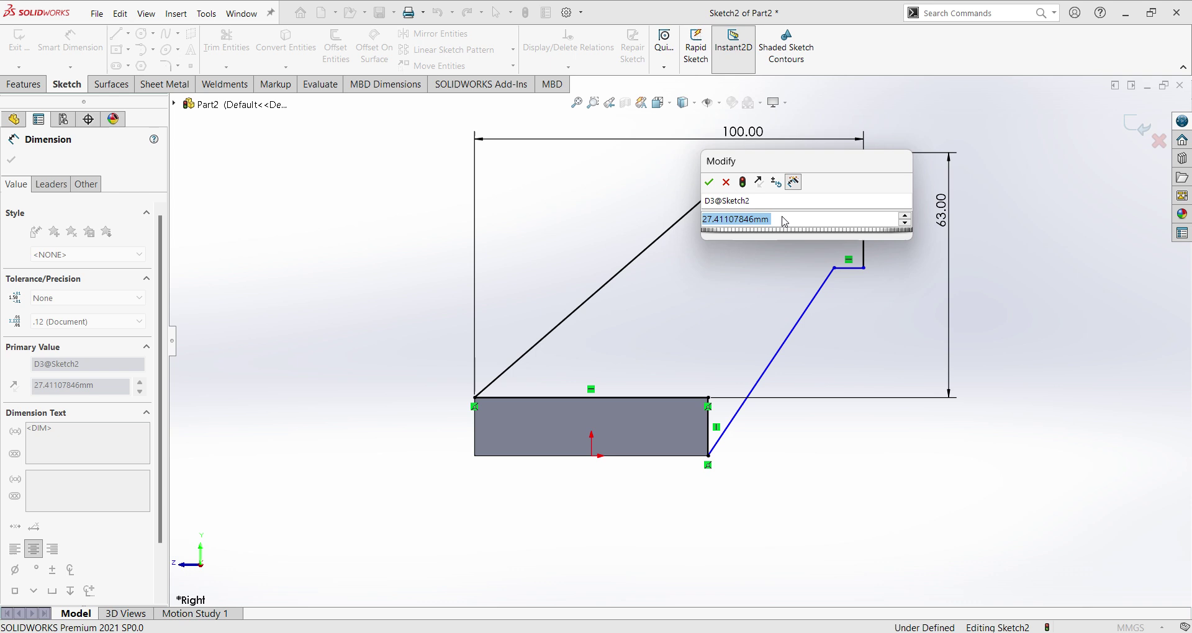
pyautogui.write('36')
pyautogui.press('Return')
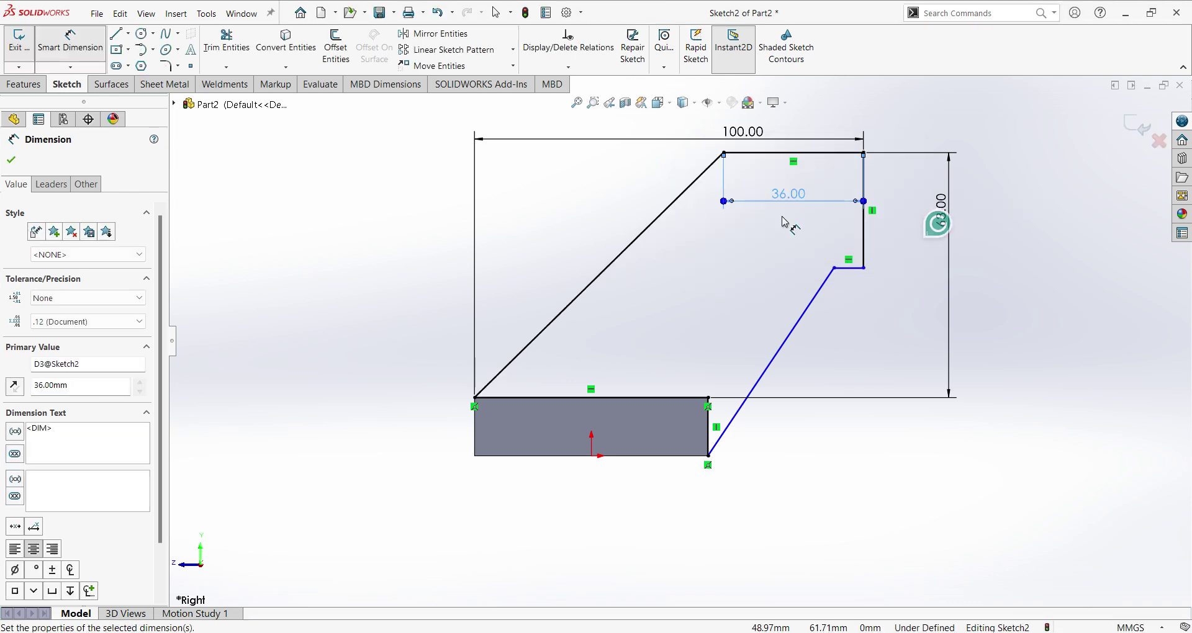
# - Dimension the step width to 10 mm and the vertical drop to 25 mm
pyautogui.click(849, 268)
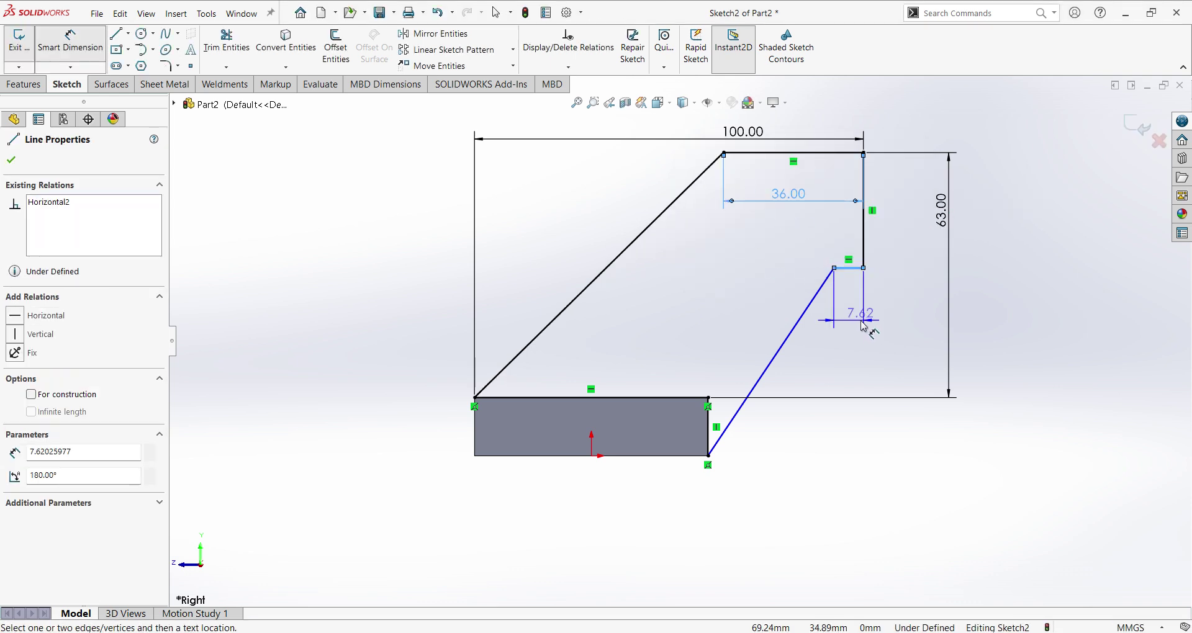
pyautogui.click(861, 324)
pyautogui.write('10')
pyautogui.press('Return')
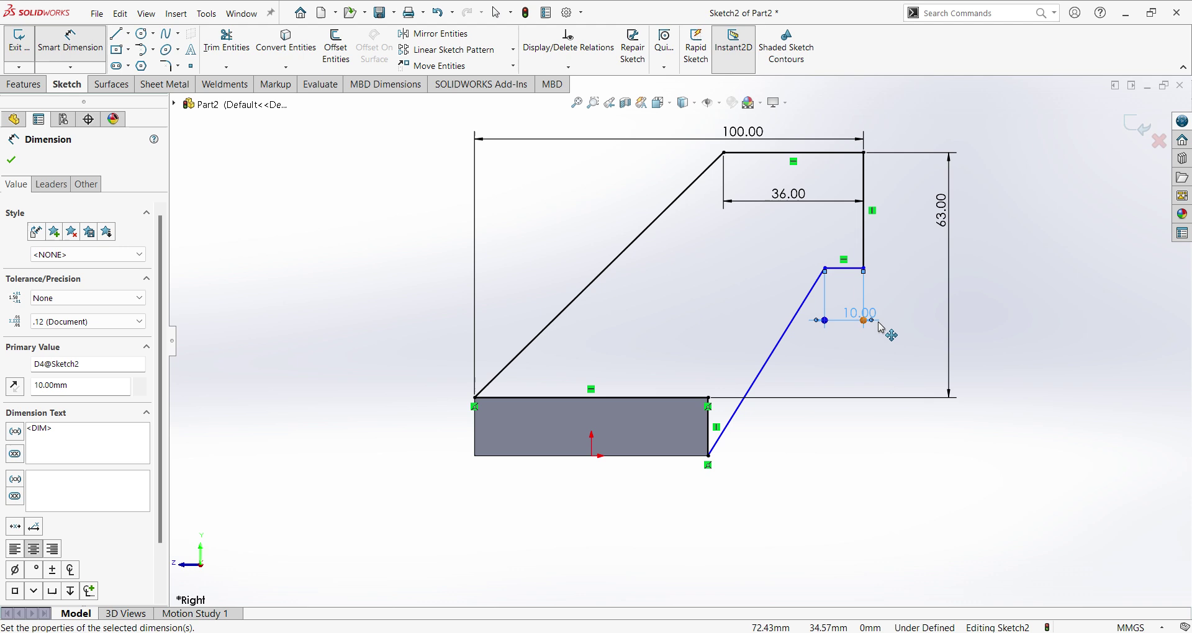
pyautogui.scroll(-1, 819, 453)
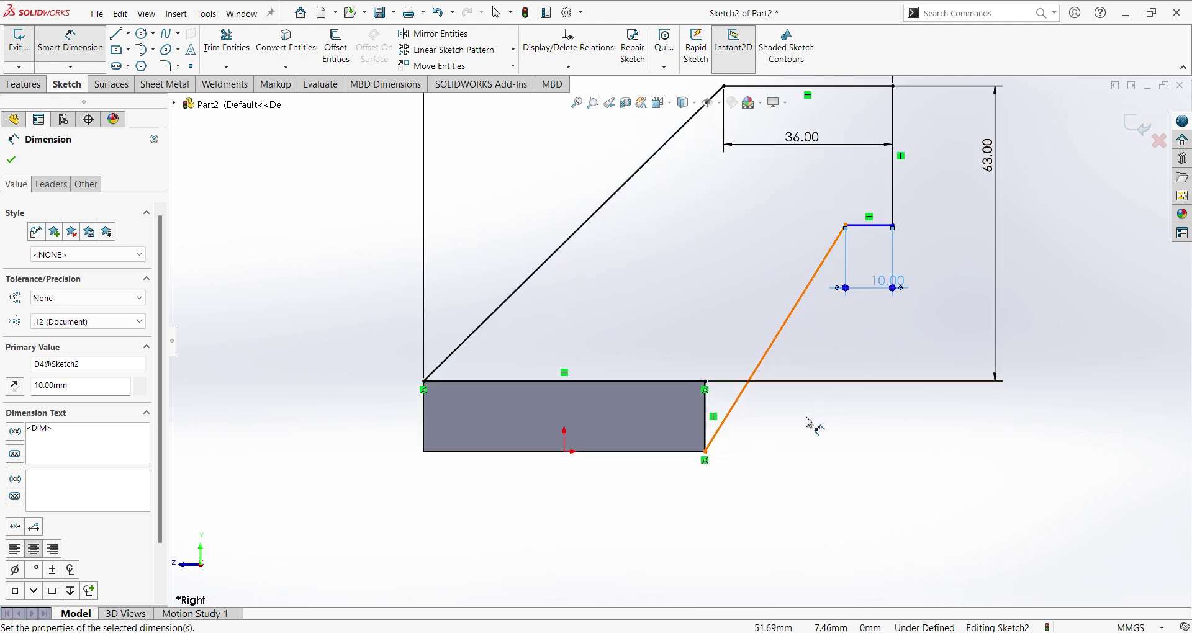
pyautogui.scroll(2, 811, 420)
pyautogui.click(829, 244)
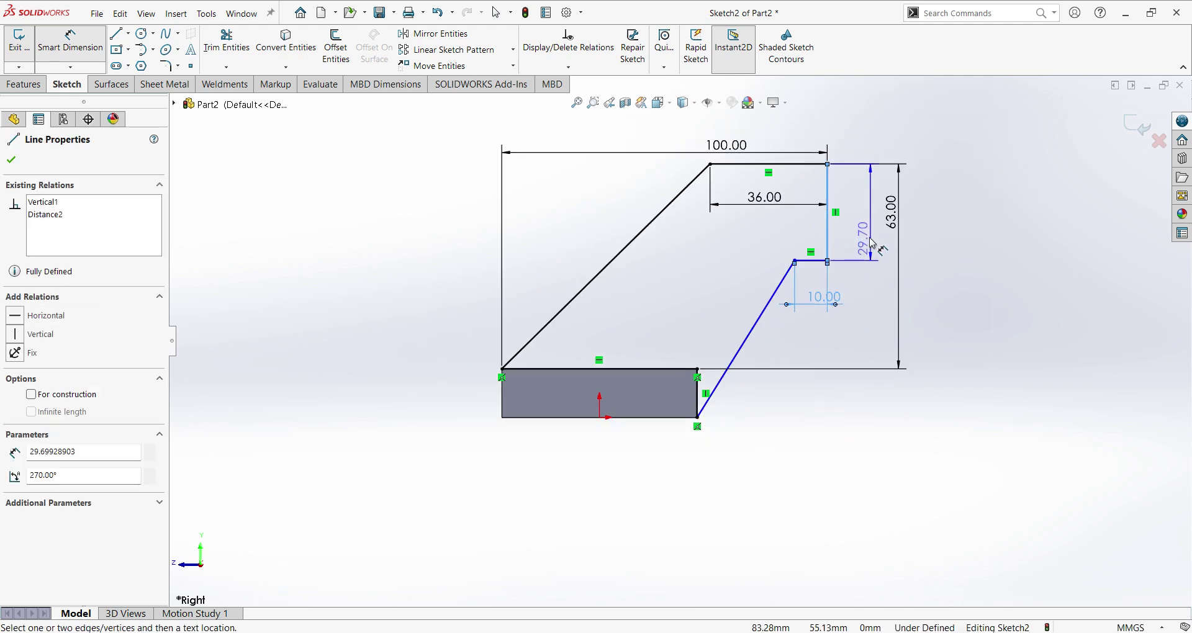
pyautogui.click(866, 214)
pyautogui.write('25')
pyautogui.press('Return')
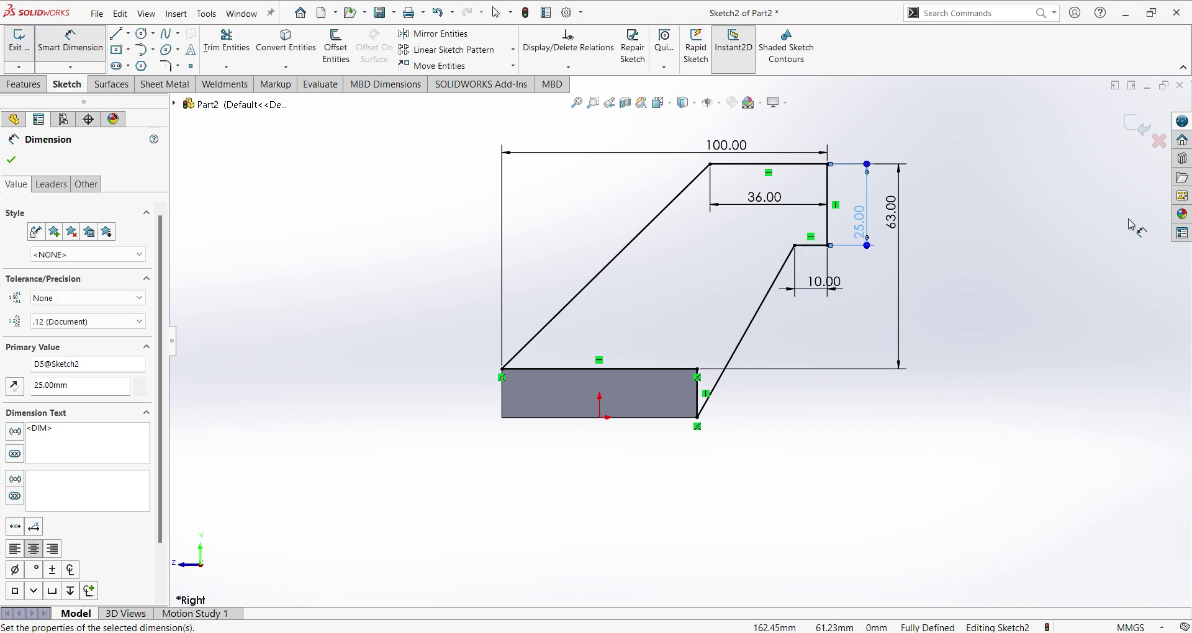
# - Extrude the rib sketch 15 mm Mid Plane so it merges onto the base plate
pyautogui.click(1137, 128)
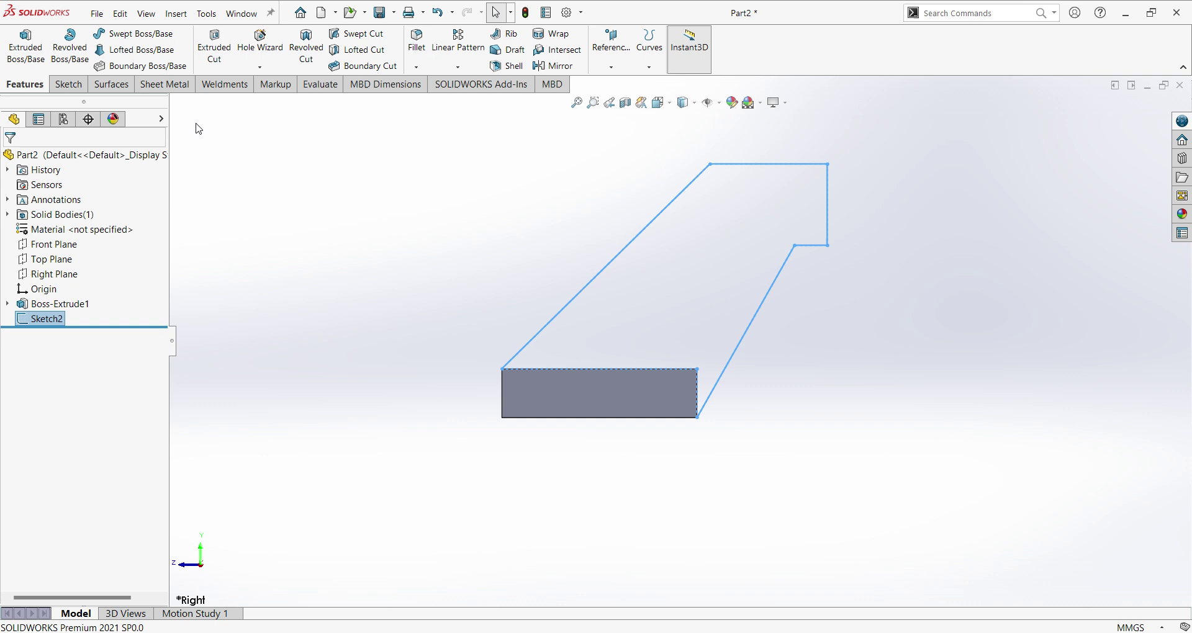
pyautogui.click(26, 39)
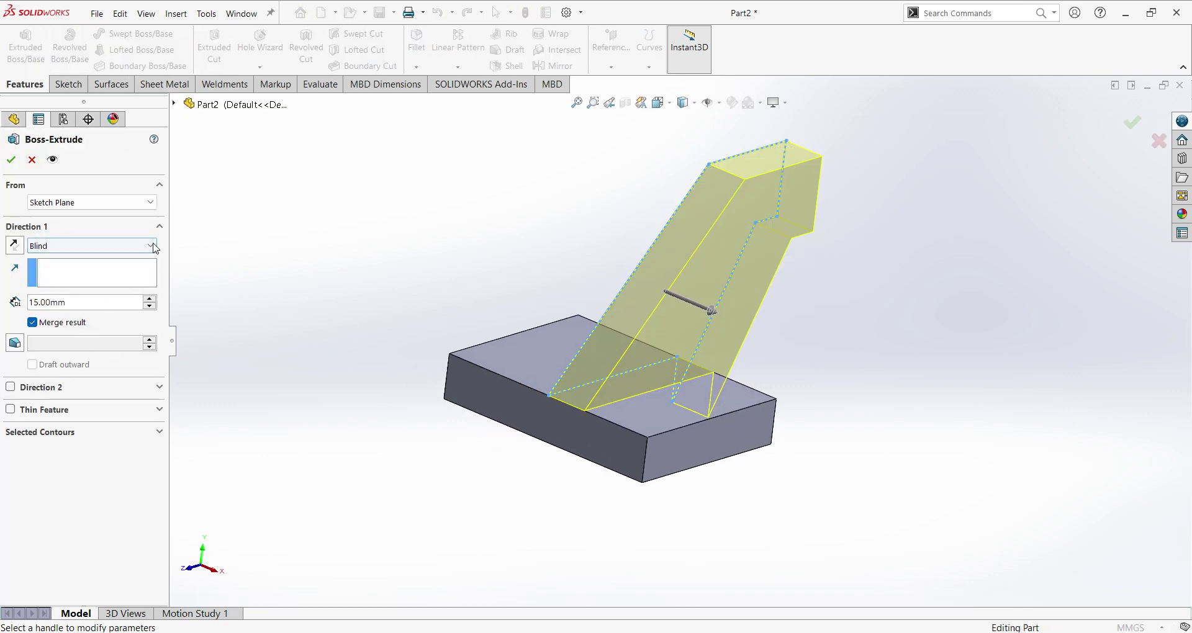
pyautogui.click(93, 245)
pyautogui.click(93, 325)
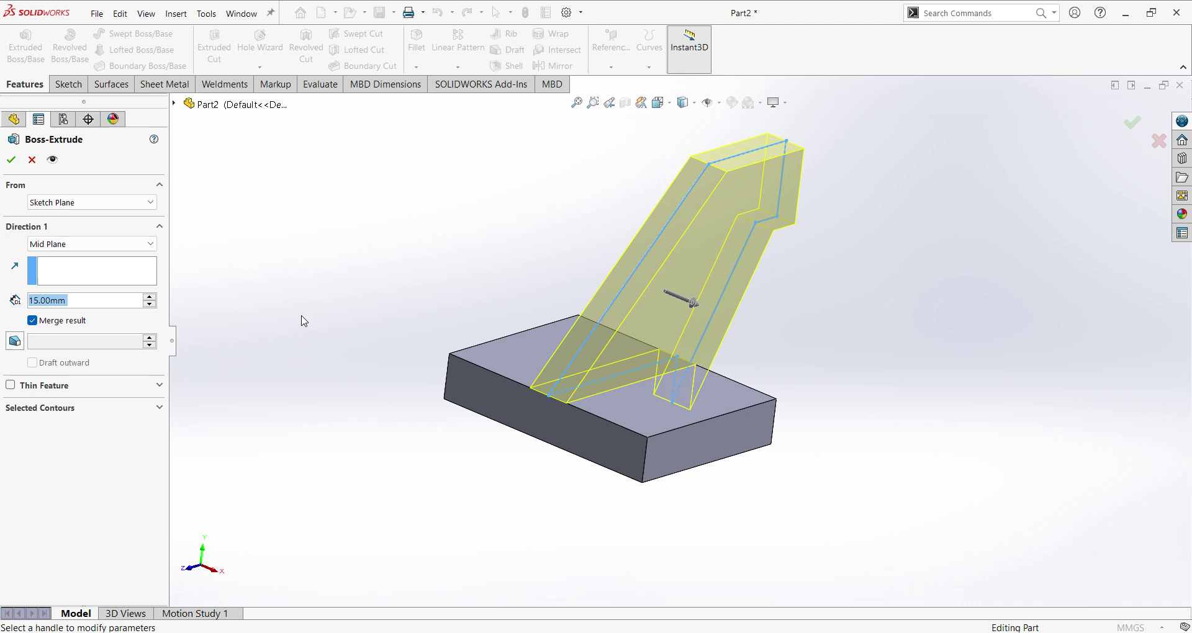
pyautogui.click(11, 161)
pyautogui.moveTo(737, 437)
pyautogui.mouseDown(button='middle')
pyautogui.moveTo(729, 451)
pyautogui.moveTo(790, 494)
pyautogui.mouseUp(button='middle')
pyautogui.hotkey('alt', 'Tab')
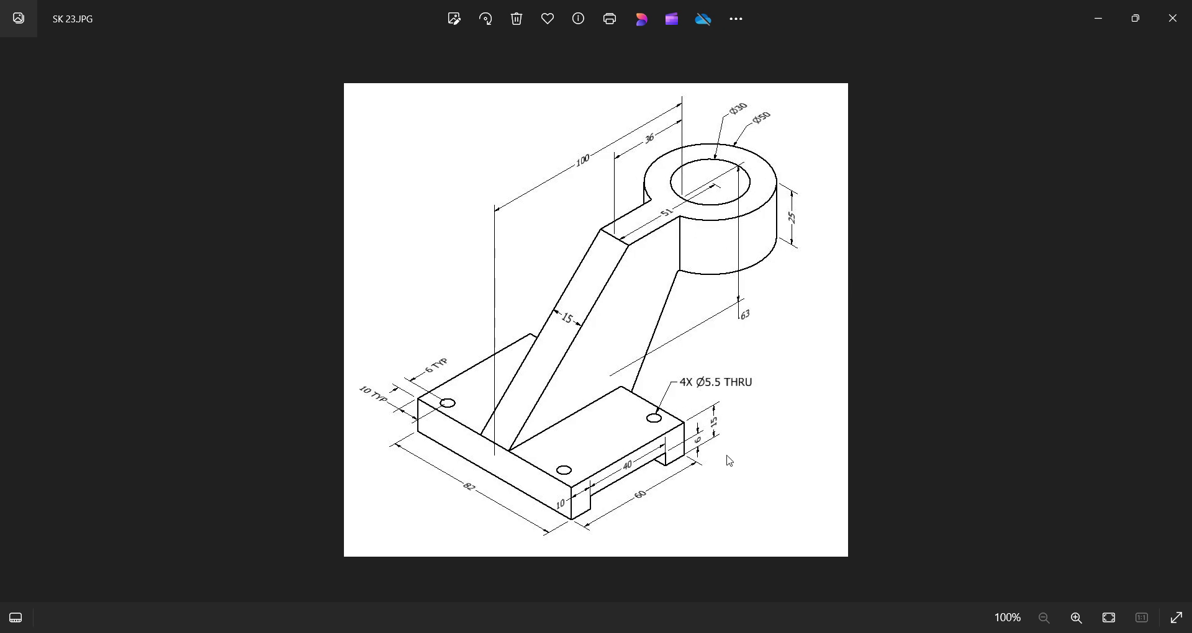
pyautogui.hotkey('alt', 'Tab')
# - Start a new sketch on the rib's top face and view it normal-to
pyautogui.scroll(-2, 739, 186)
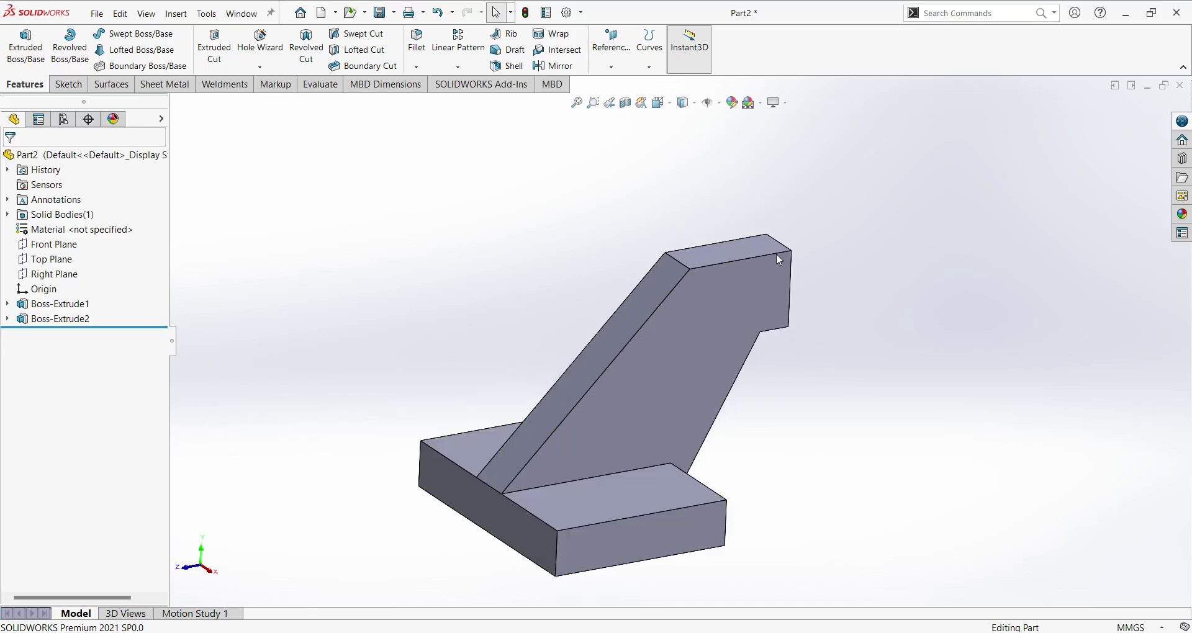
pyautogui.click(769, 243)
pyautogui.click(829, 217)
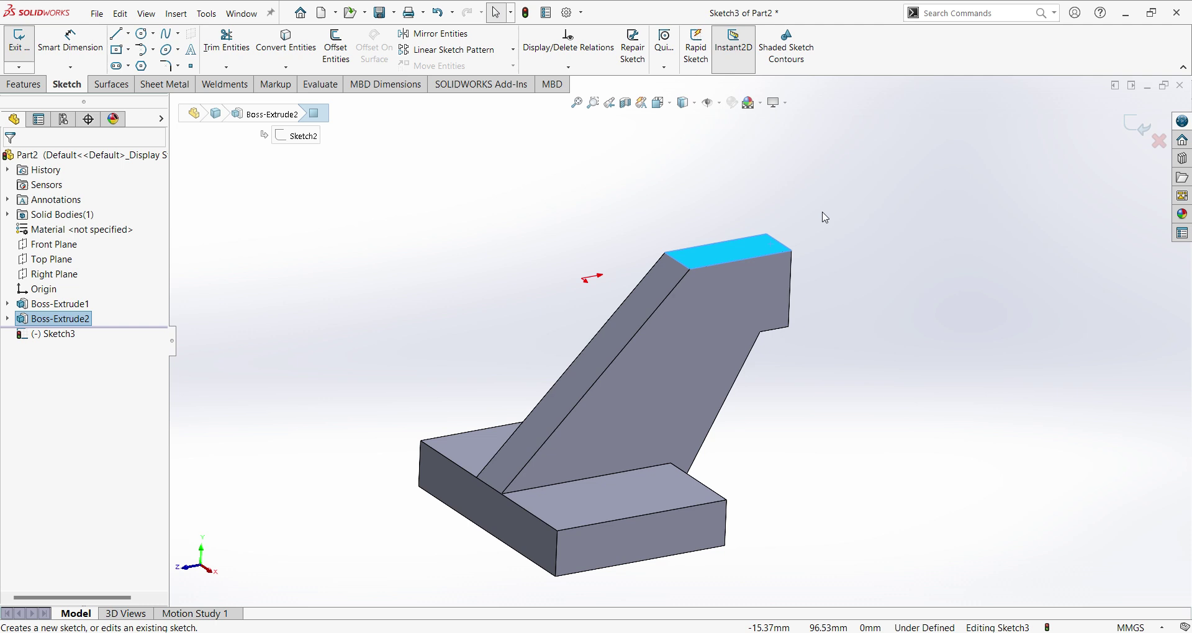
pyautogui.click(69, 338)
pyautogui.click(100, 328)
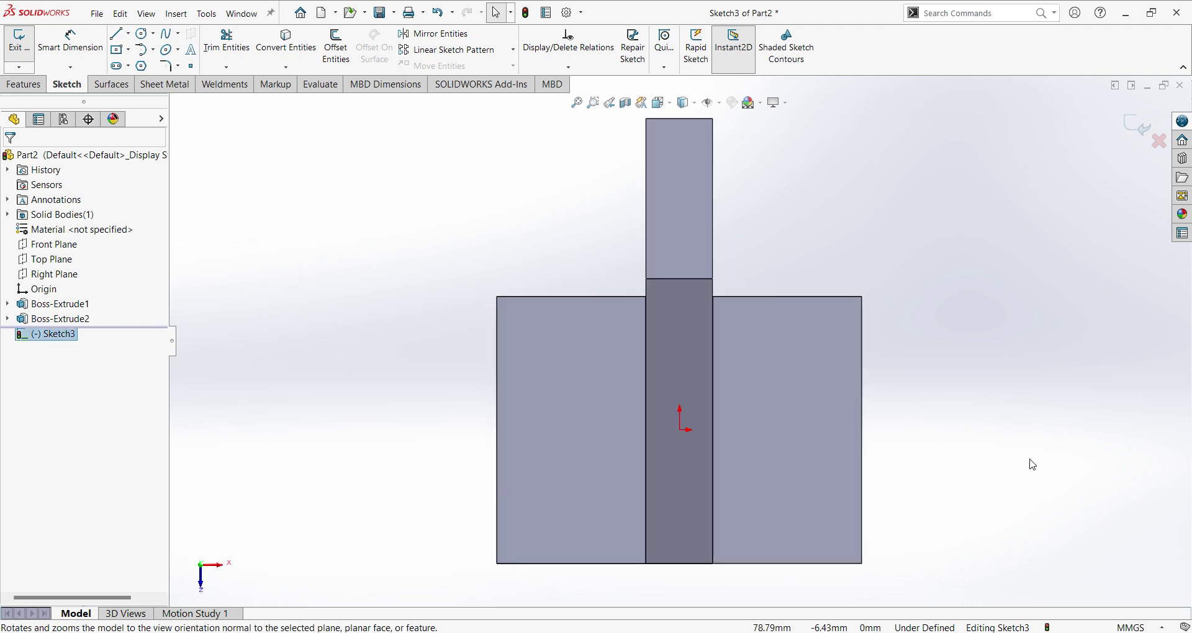
pyautogui.scroll(3, 678, 174)
pyautogui.scroll(-4, 687, 223)
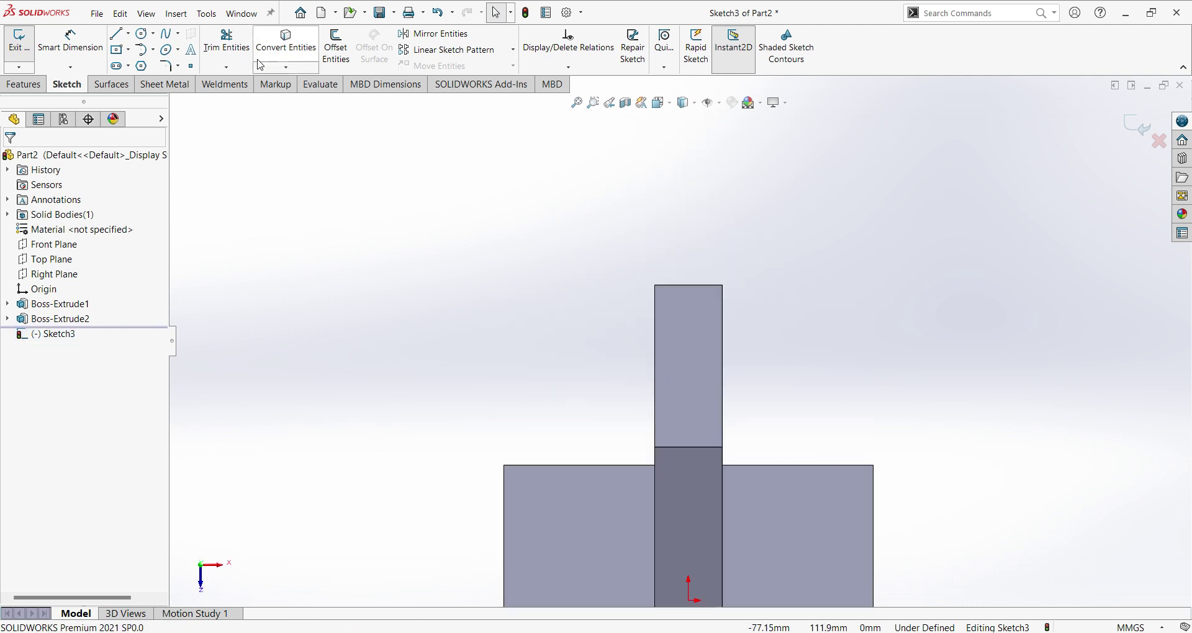
# - Draw a circle above the rib and dimension it to Ø30
pyautogui.click(143, 33)
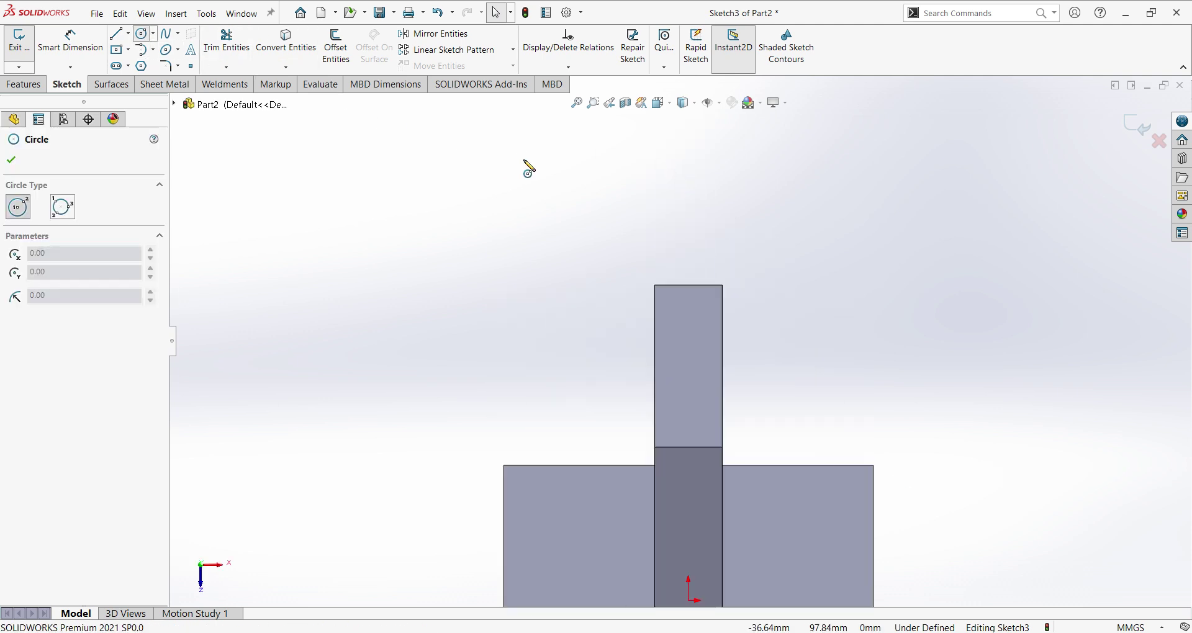
pyautogui.click(688, 176)
pyautogui.click(732, 245)
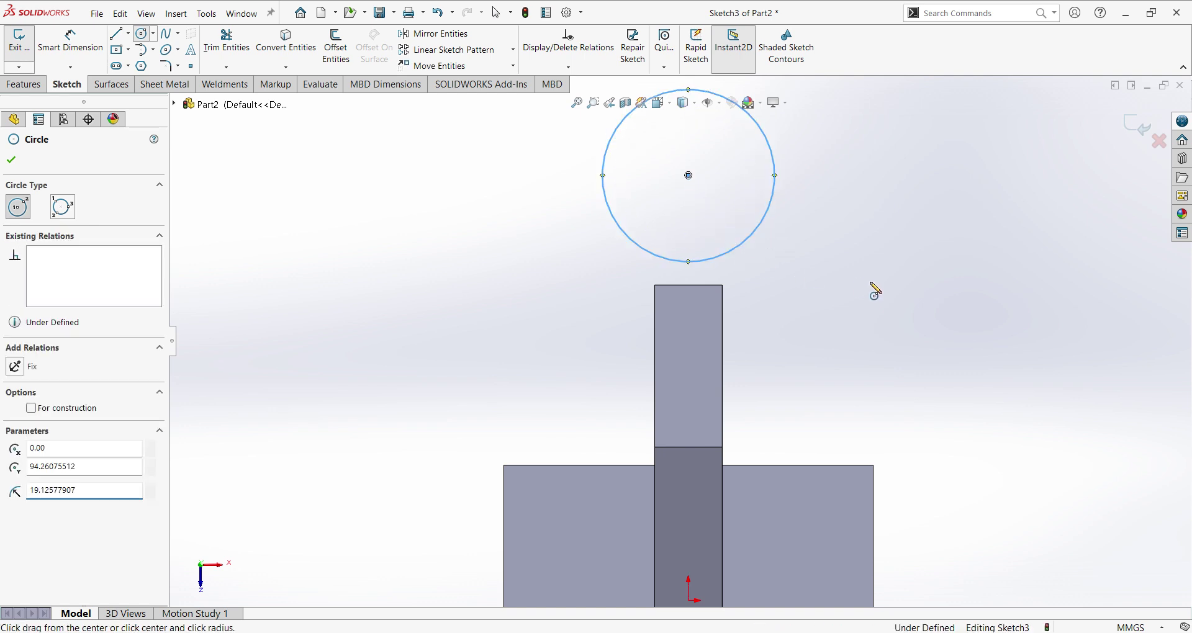
pyautogui.rightClick(871, 285)
pyautogui.click(993, 263)
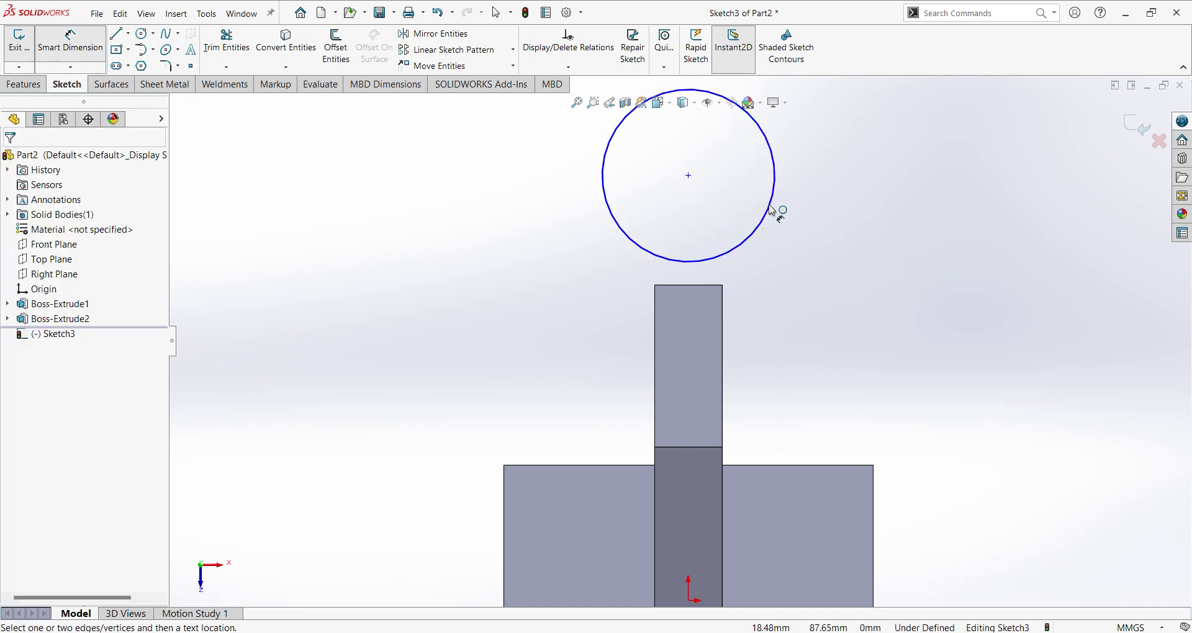
pyautogui.click(772, 211)
pyautogui.click(846, 234)
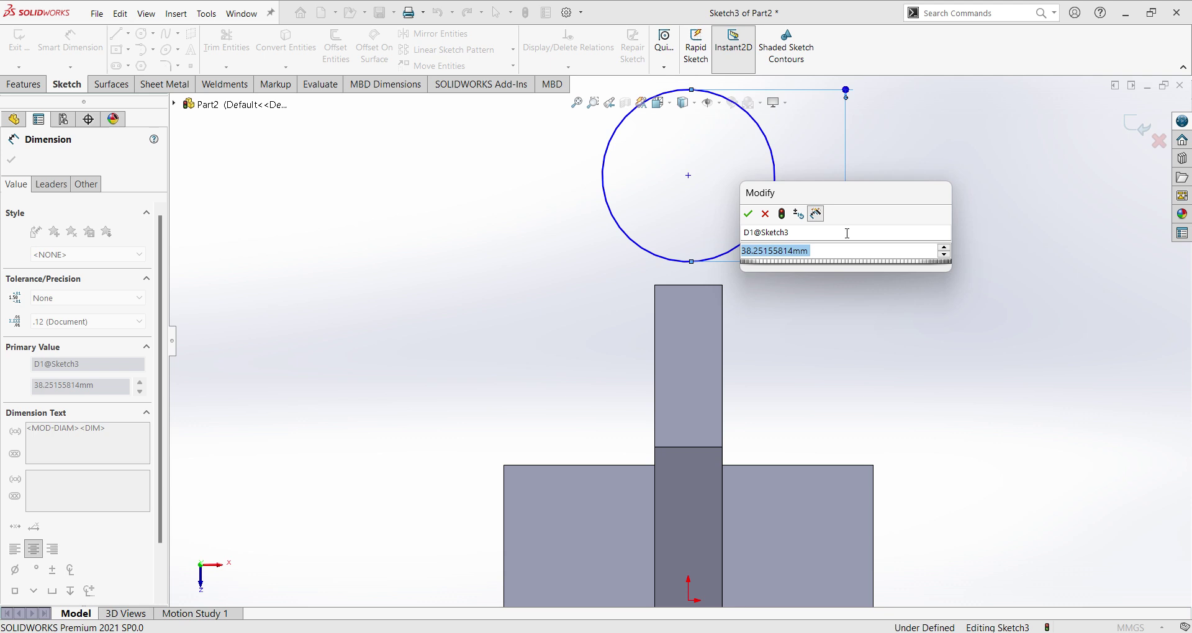
pyautogui.write('30')
pyautogui.press('Return')
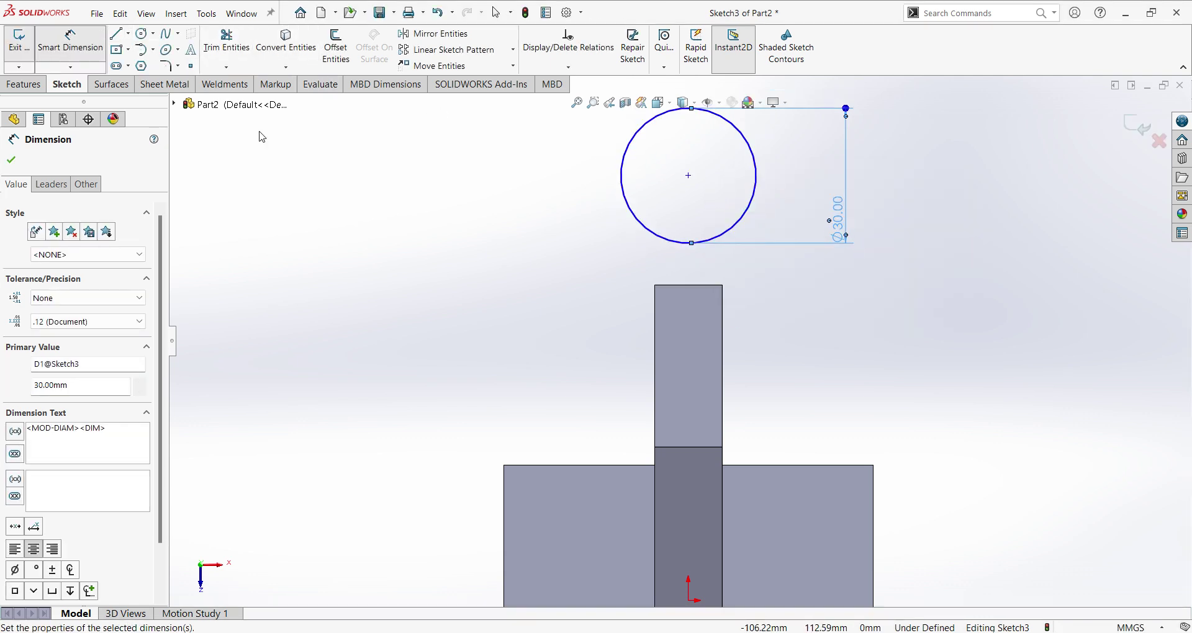
pyautogui.press('Escape')
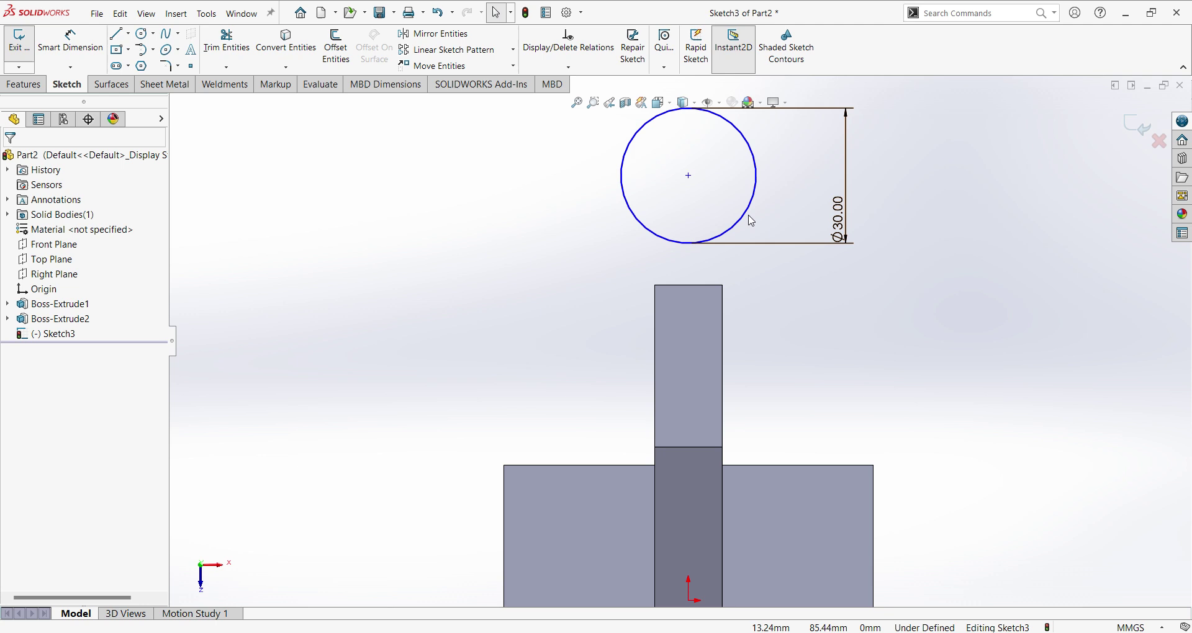
# - Make the Ø30 circle tangent to the rib top and its centre vertical with the origin
pyautogui.click(750, 218)
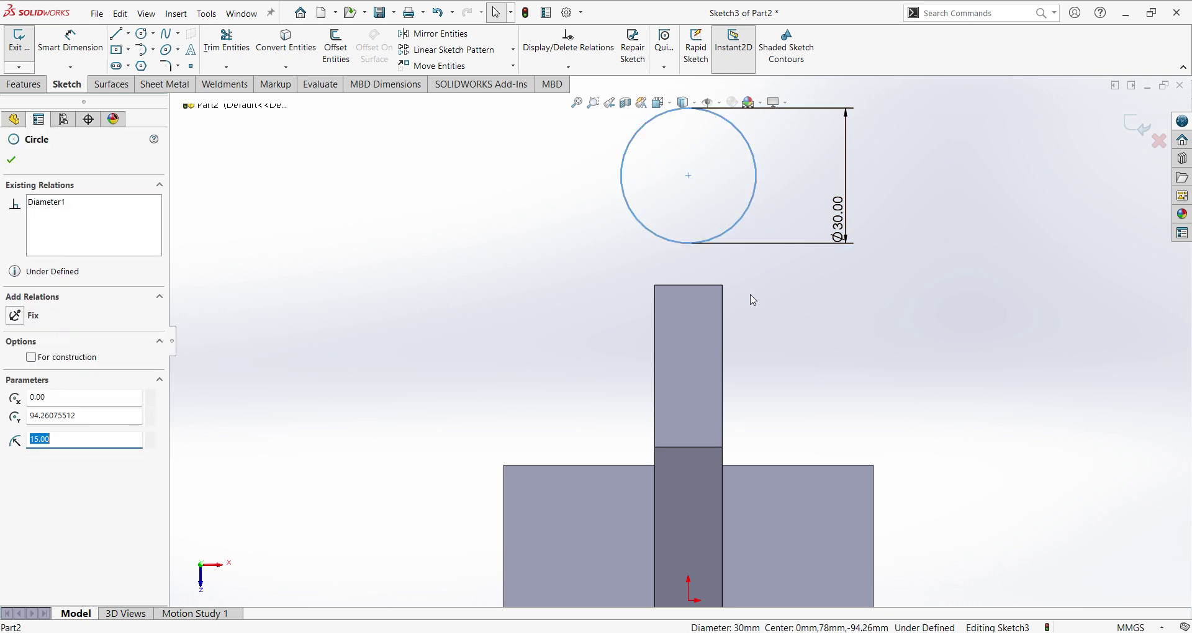
pyautogui.keyDown('ctrl'); pyautogui.click(715, 286); pyautogui.keyUp('ctrl')
pyautogui.click(17, 383)
pyautogui.click(520, 371)
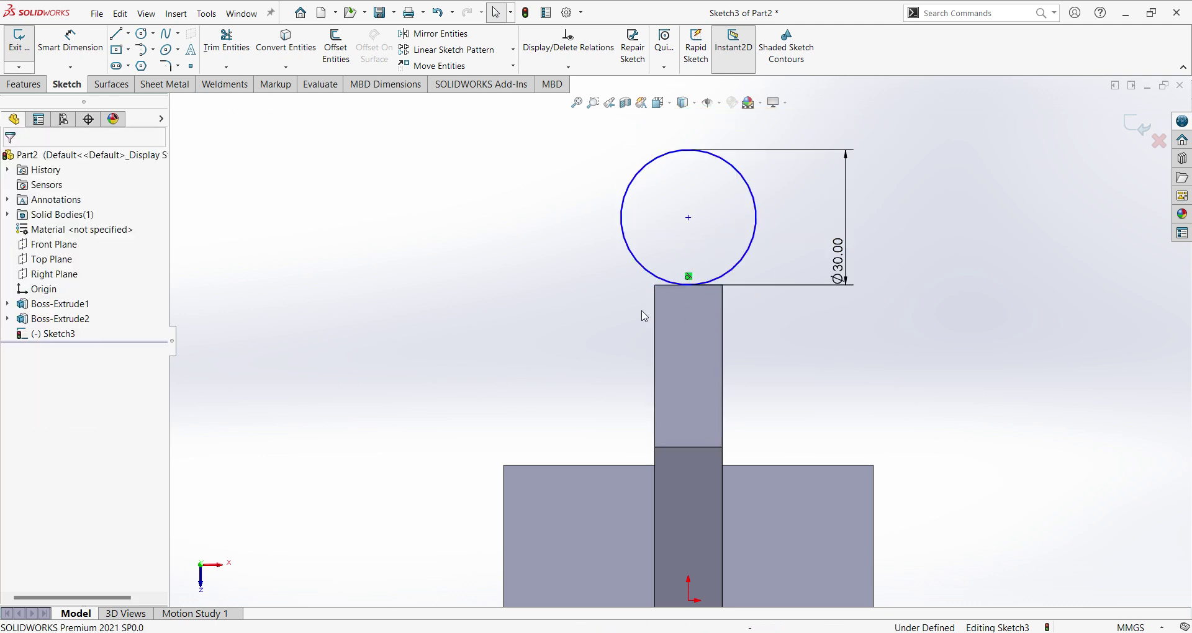
pyautogui.click(689, 219)
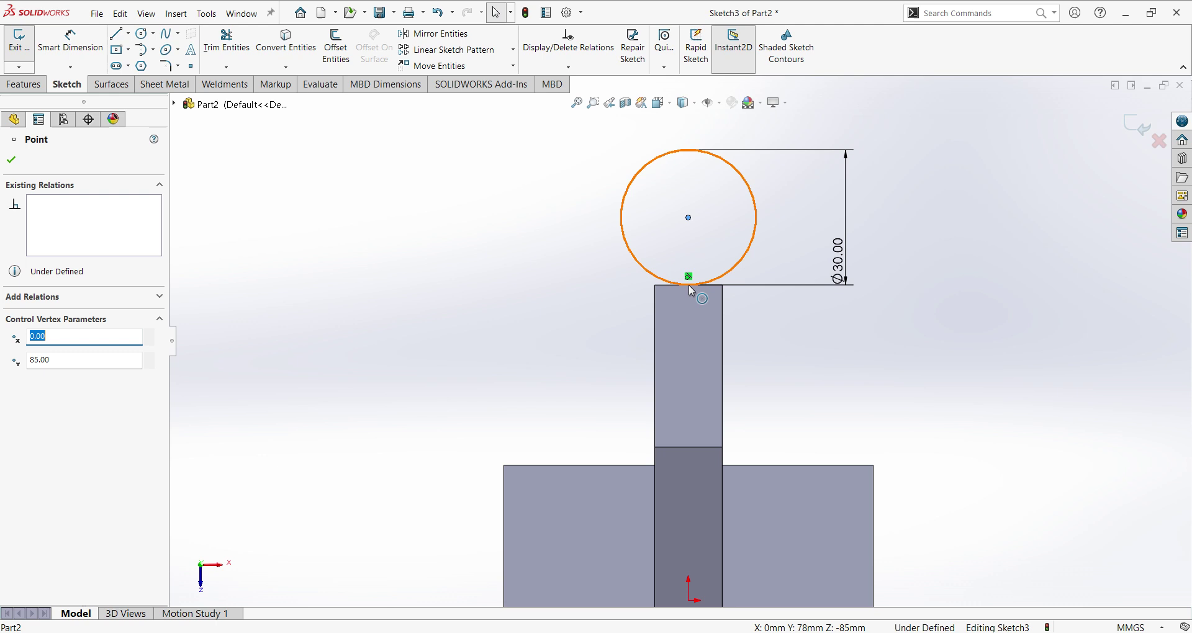
pyautogui.scroll(1, 670, 478)
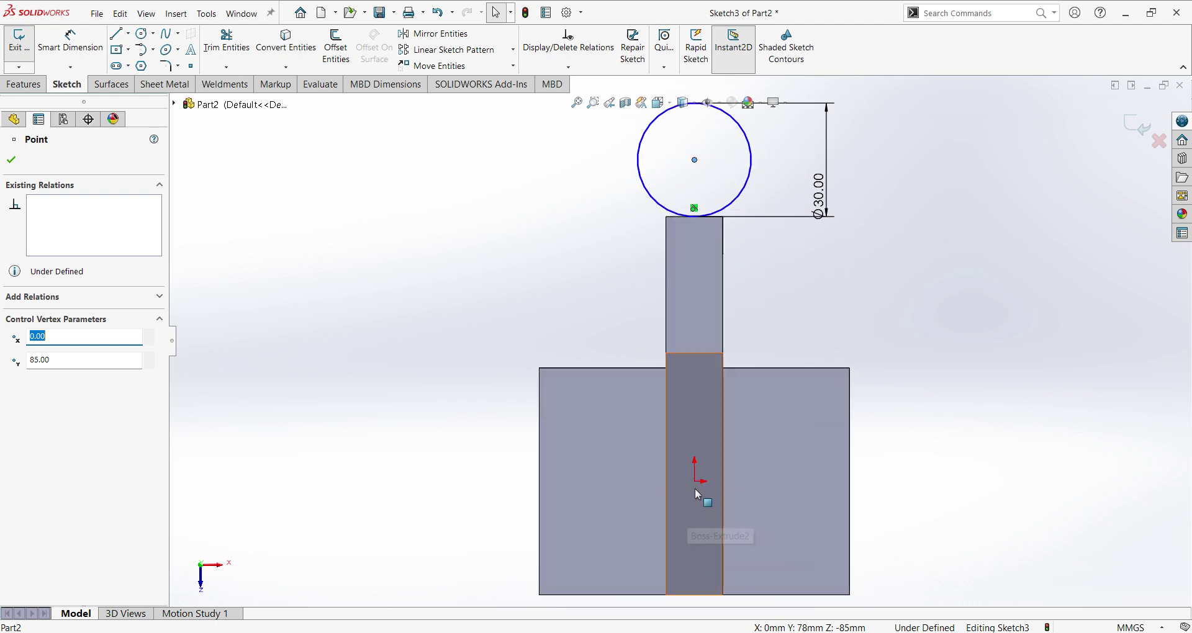
pyautogui.keyDown('ctrl'); pyautogui.click(694, 482); pyautogui.keyUp('ctrl')
pyautogui.click(37, 397)
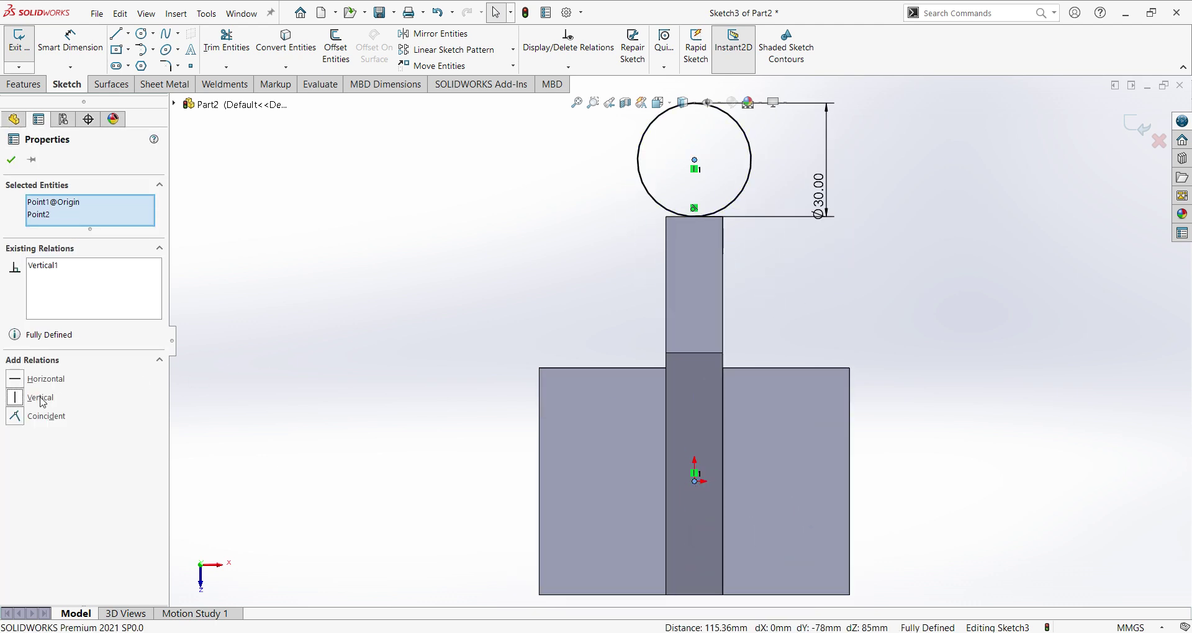
pyautogui.click(352, 436)
pyautogui.scroll(1, 888, 155)
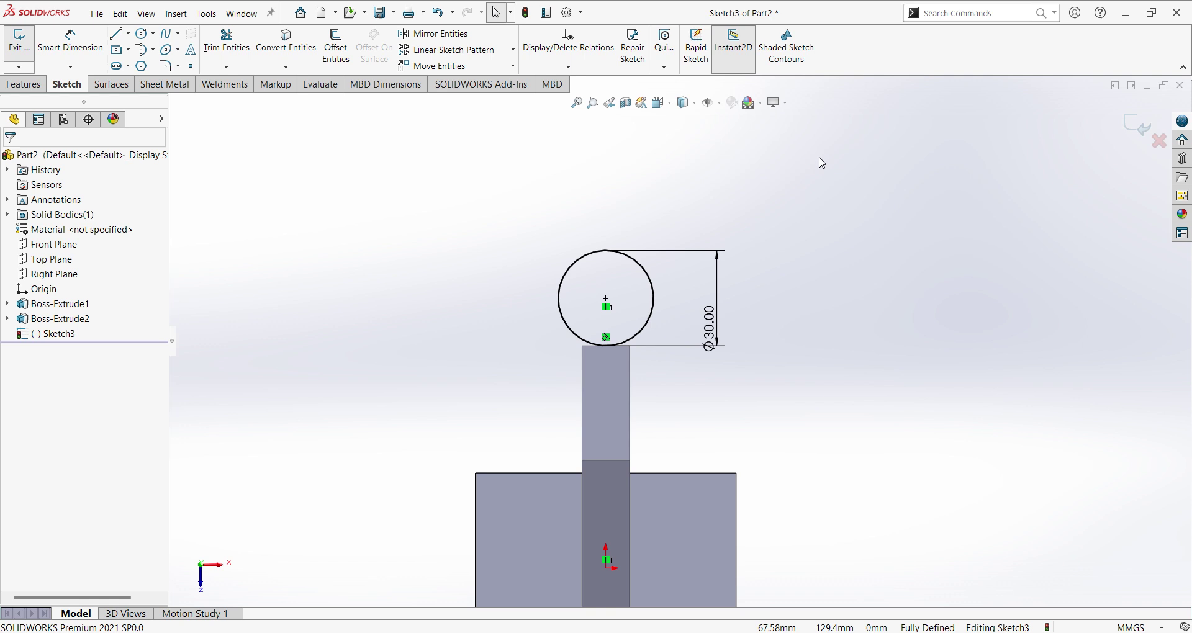
# - Add a concentric Ø50 circle around the Ø30 one and exit the sketch
pyautogui.click(152, 35)
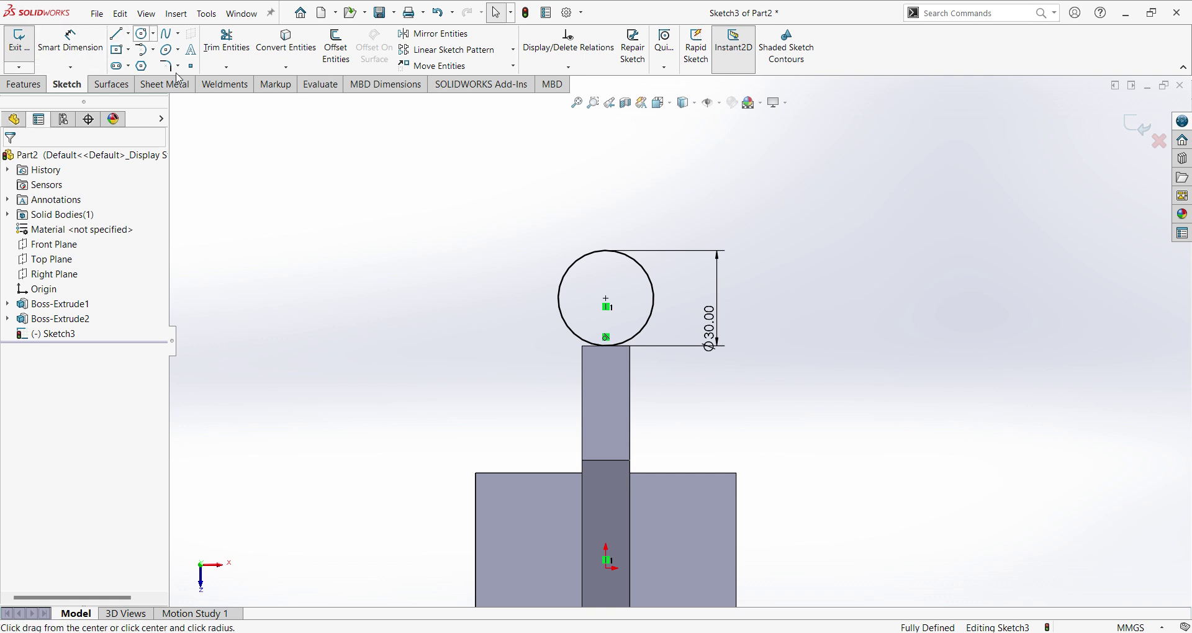
pyautogui.click(605, 298)
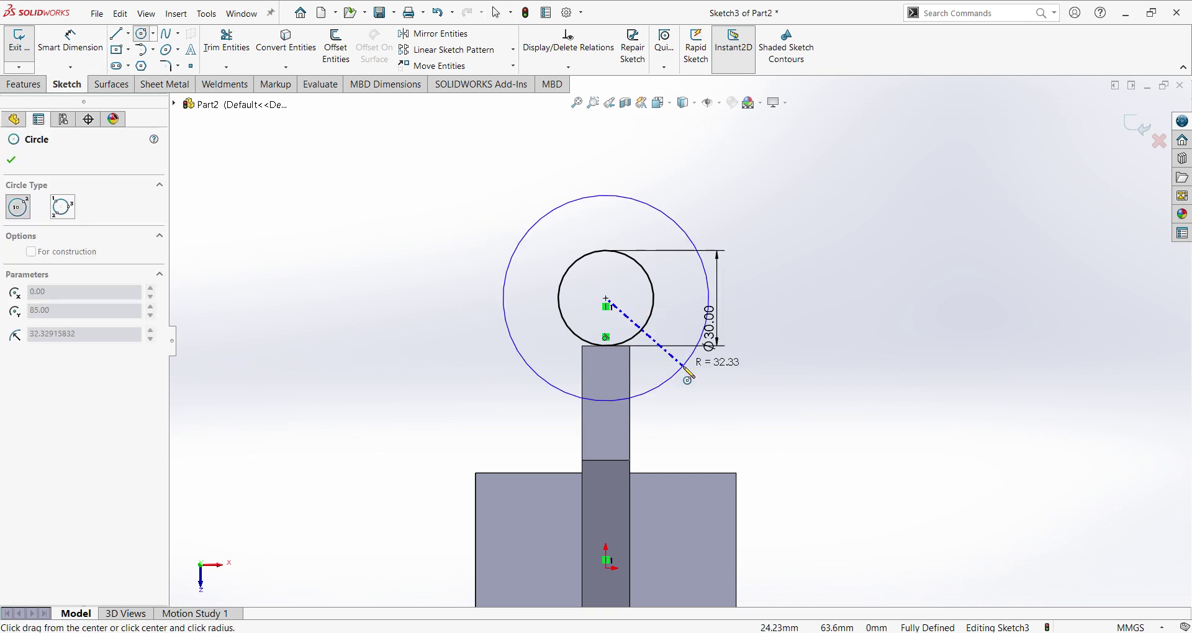
pyautogui.click(698, 342)
pyautogui.rightClick(768, 369)
pyautogui.click(888, 344)
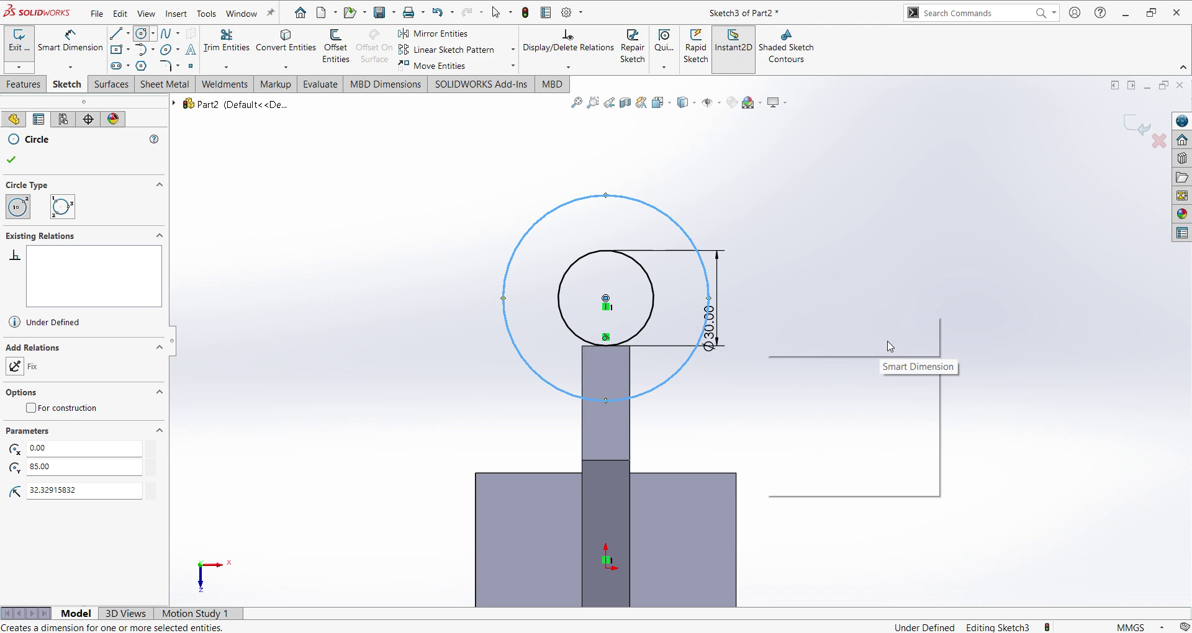
pyautogui.click(696, 248)
pyautogui.click(761, 224)
pyautogui.write('50')
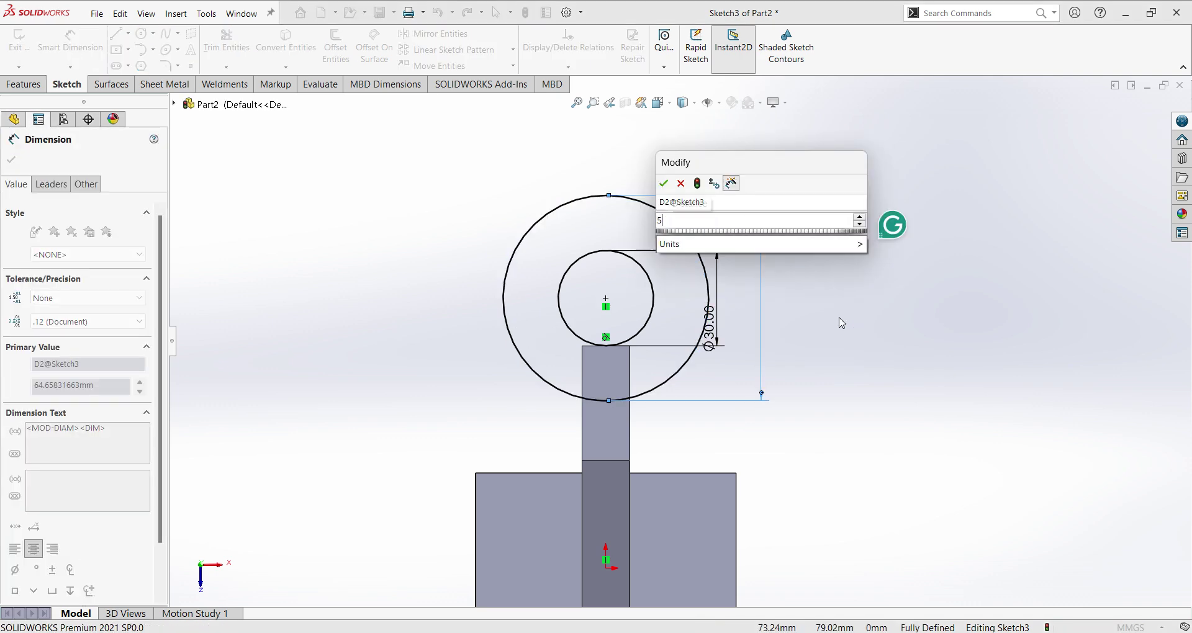
pyautogui.press('Return')
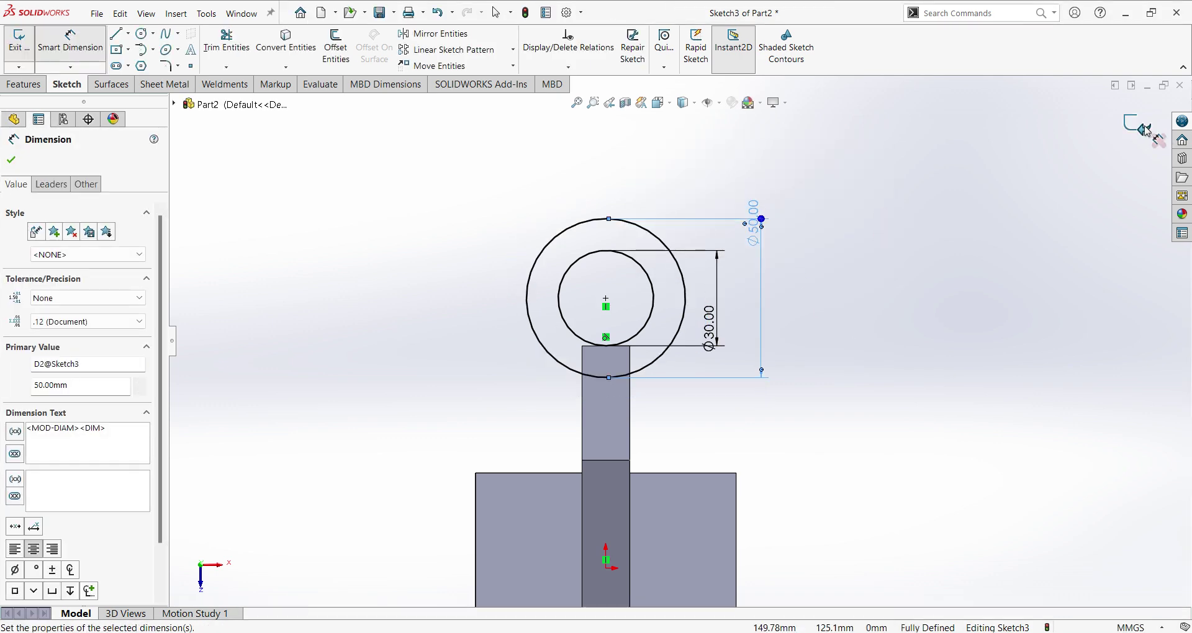
pyautogui.click(1143, 127)
pyautogui.moveTo(737, 453); pyautogui.dragTo(687, 270, button='middle')
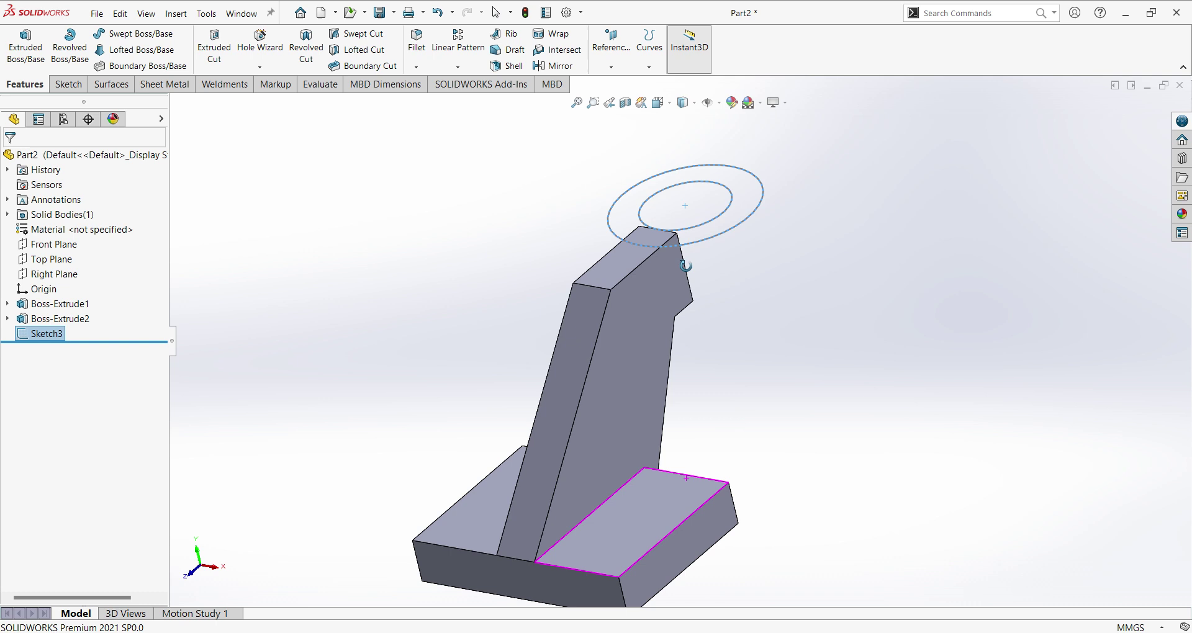
# - Extrude the ring between the circles 25 mm downward, direction reversed
pyautogui.click(27, 59)
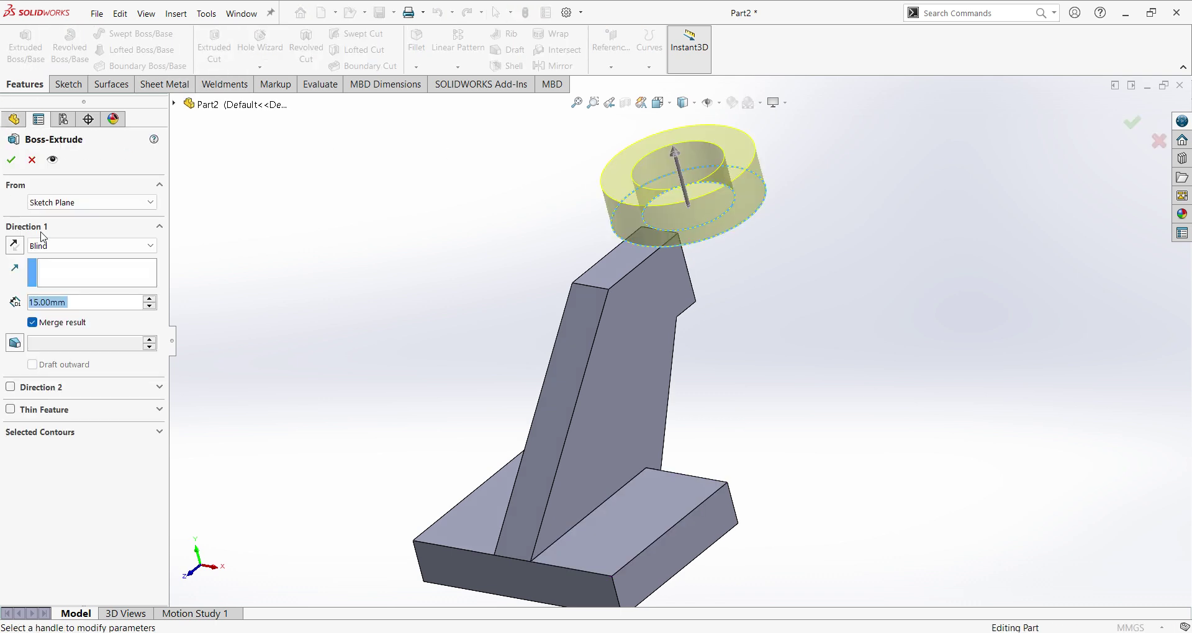
pyautogui.click(15, 245)
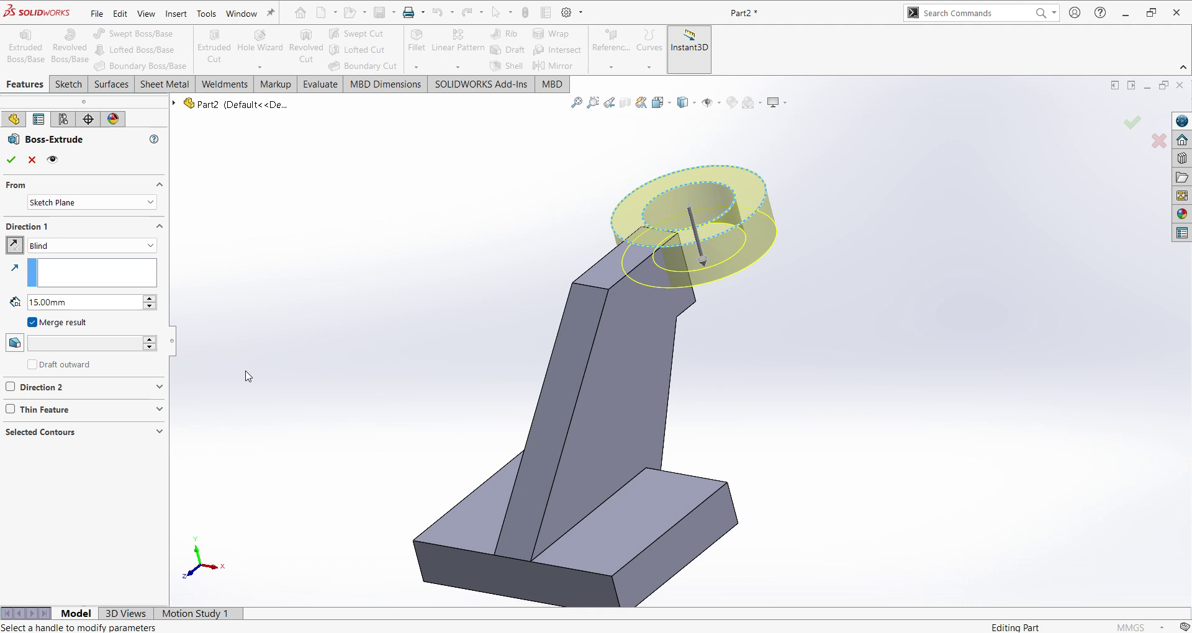
pyautogui.doubleClick(47, 302)
pyautogui.scroll(1, 216, 377)
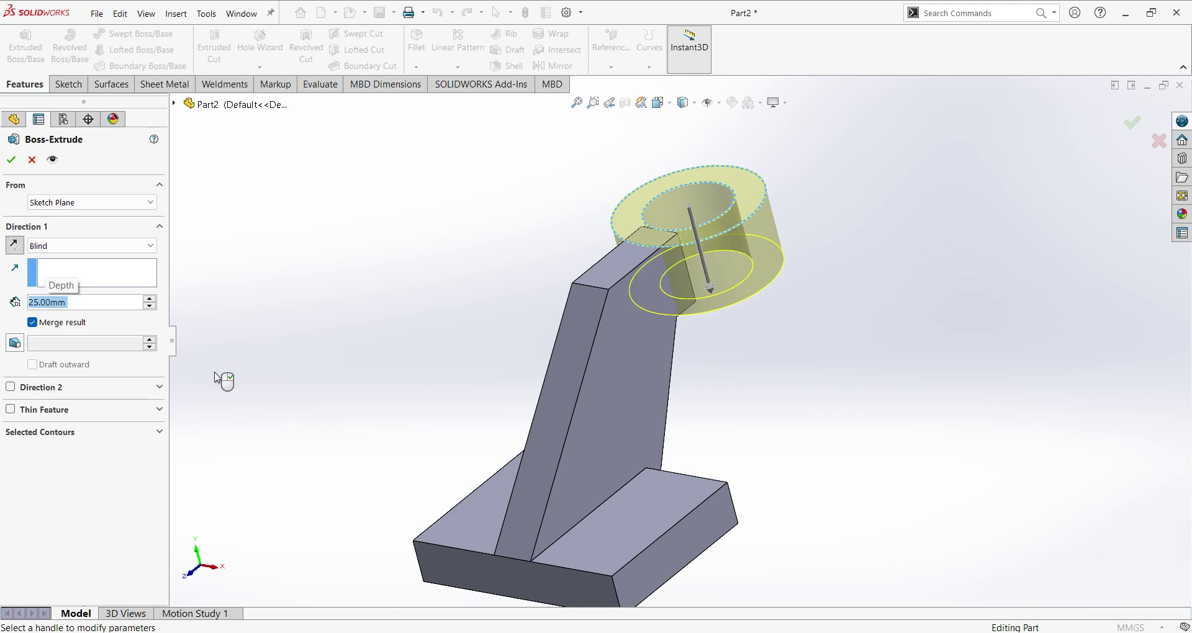
pyautogui.rightClick(215, 377)
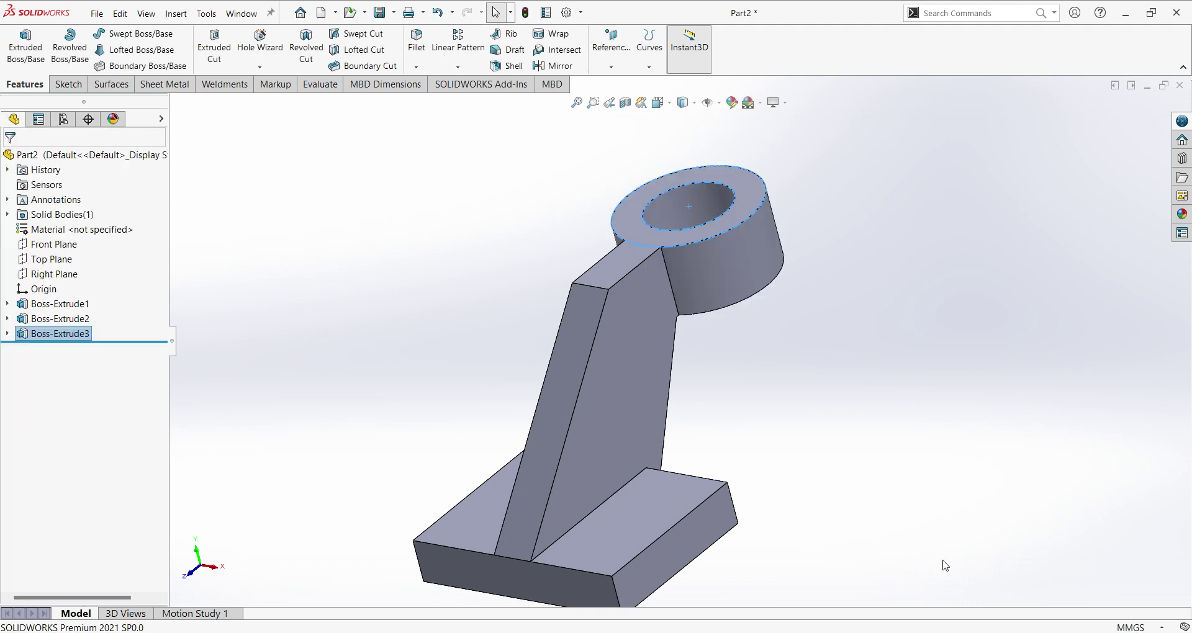
# - Switch to the Isometric view and compare the model with the reference drawing
pyautogui.click(670, 103)
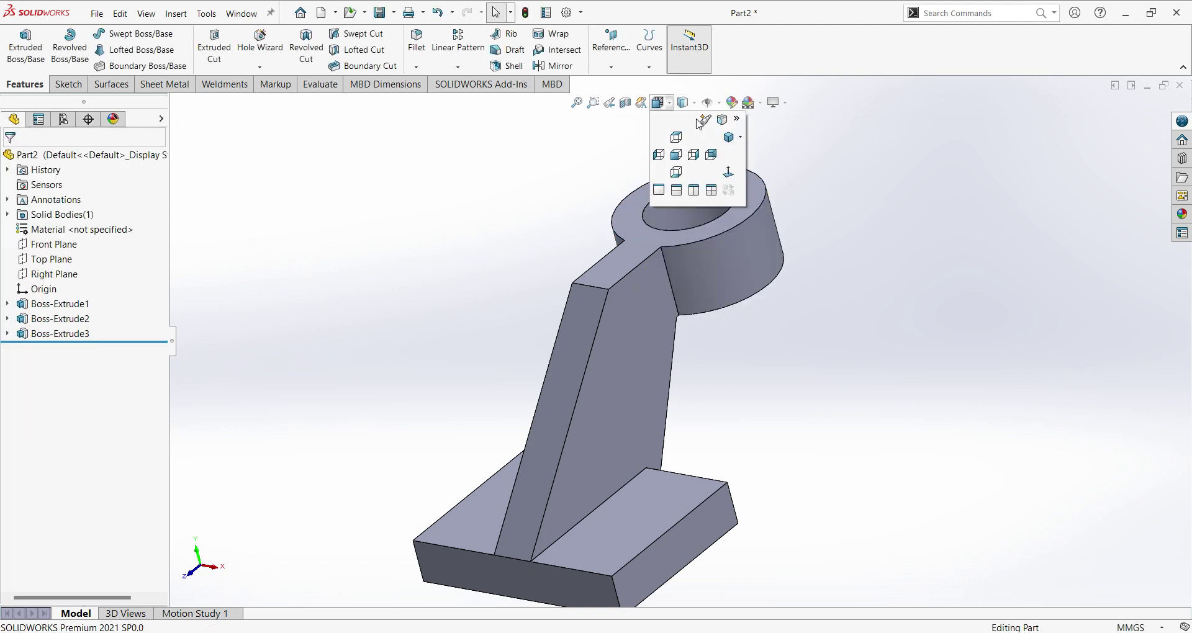
pyautogui.click(741, 140)
pyautogui.click(766, 155)
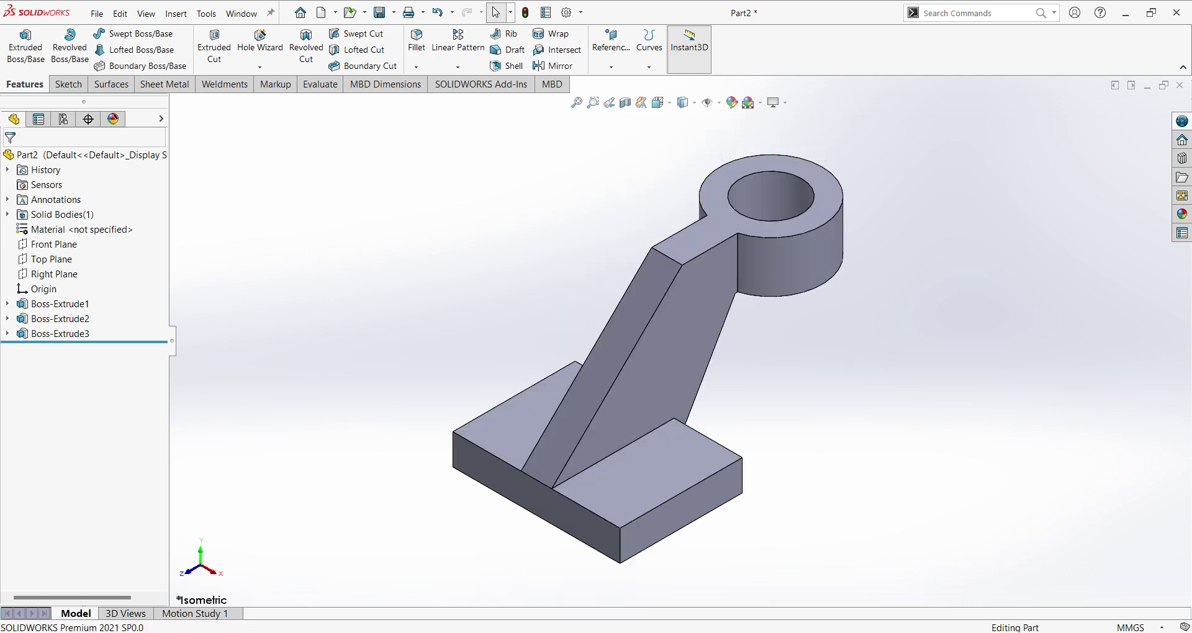
pyautogui.click(807, 632)
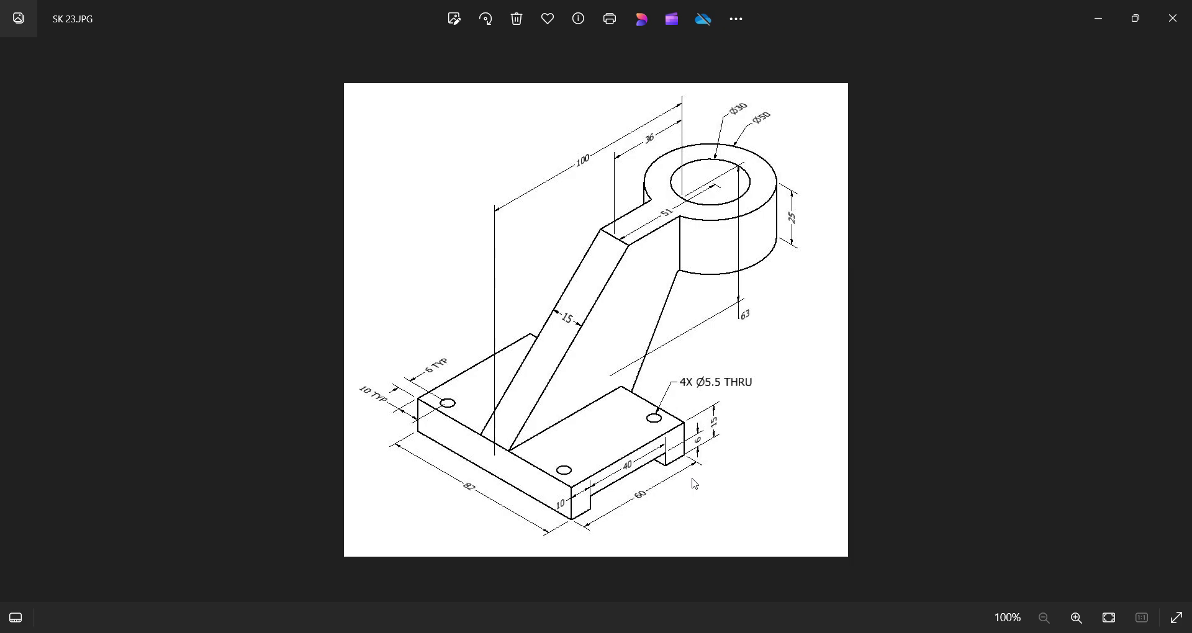
pyautogui.hotkey('alt', 'Tab')
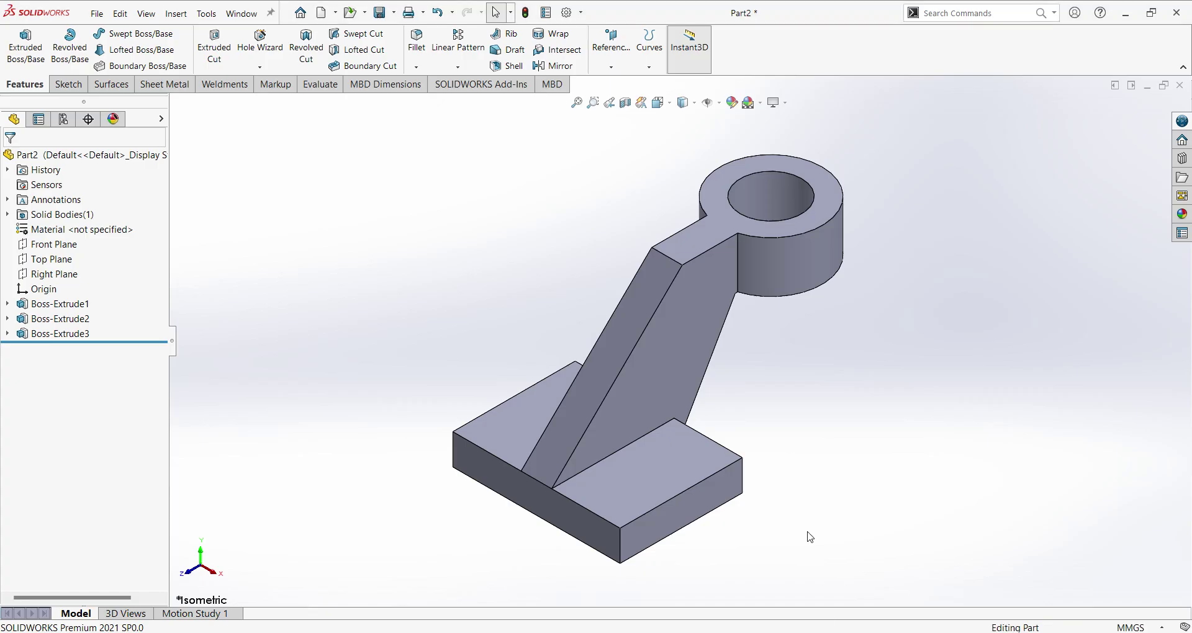
# - Start a new sketch on the base plate's front face and view it normal-to
pyautogui.click(651, 521)
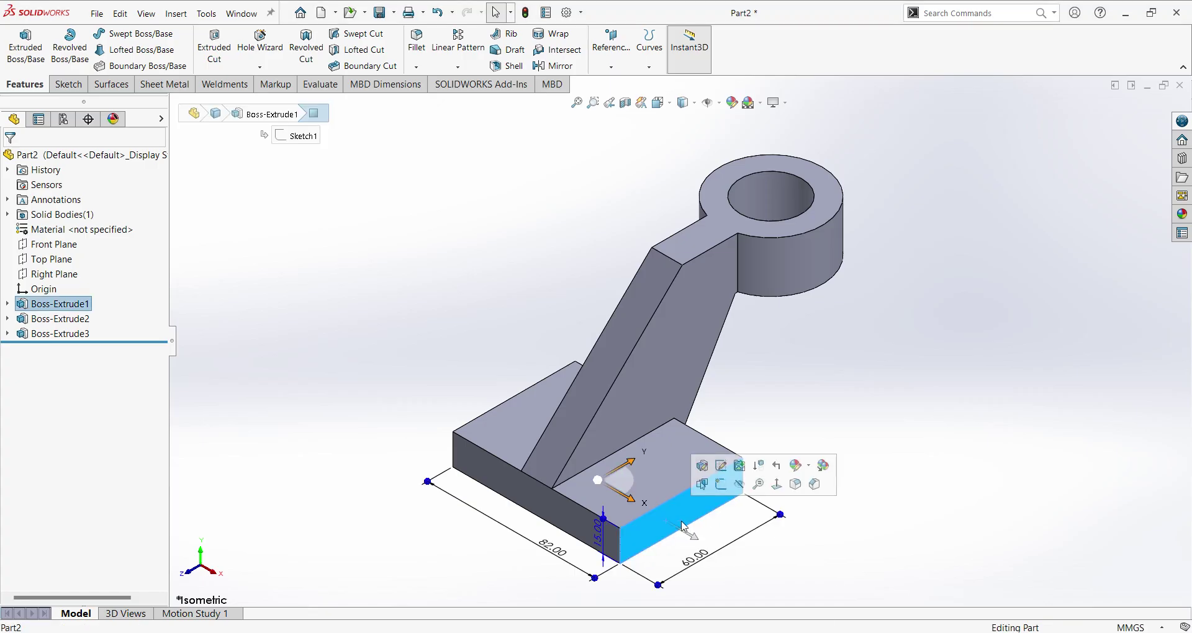
pyautogui.click(721, 485)
pyautogui.rightClick(846, 428)
pyautogui.press('Escape')
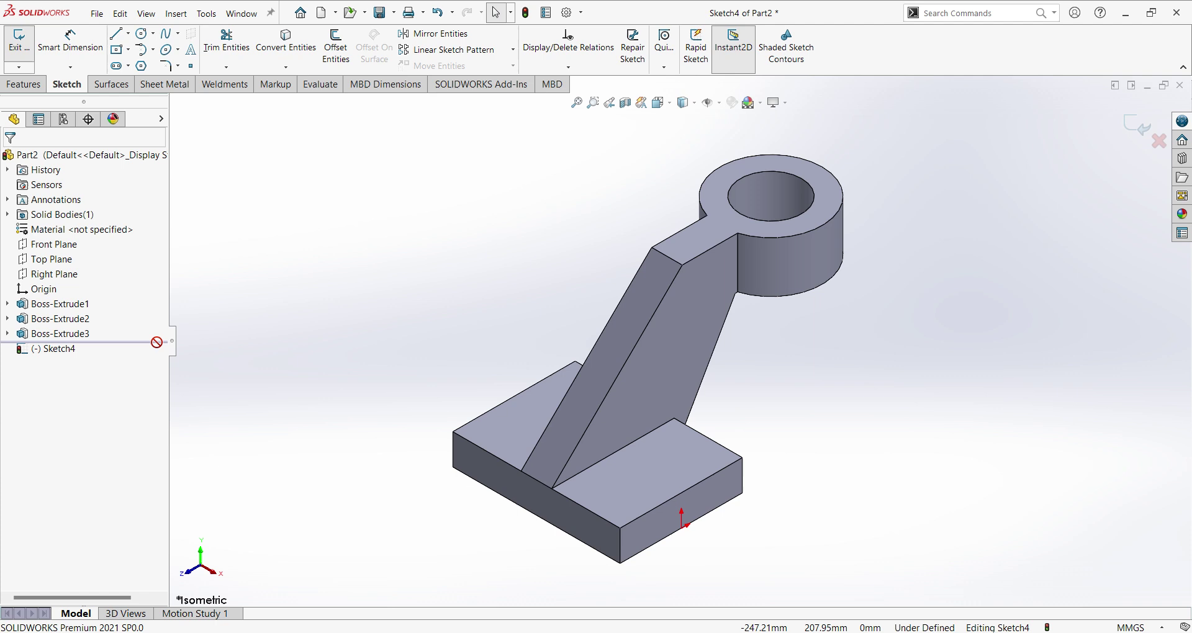
pyautogui.click(80, 352)
pyautogui.click(107, 337)
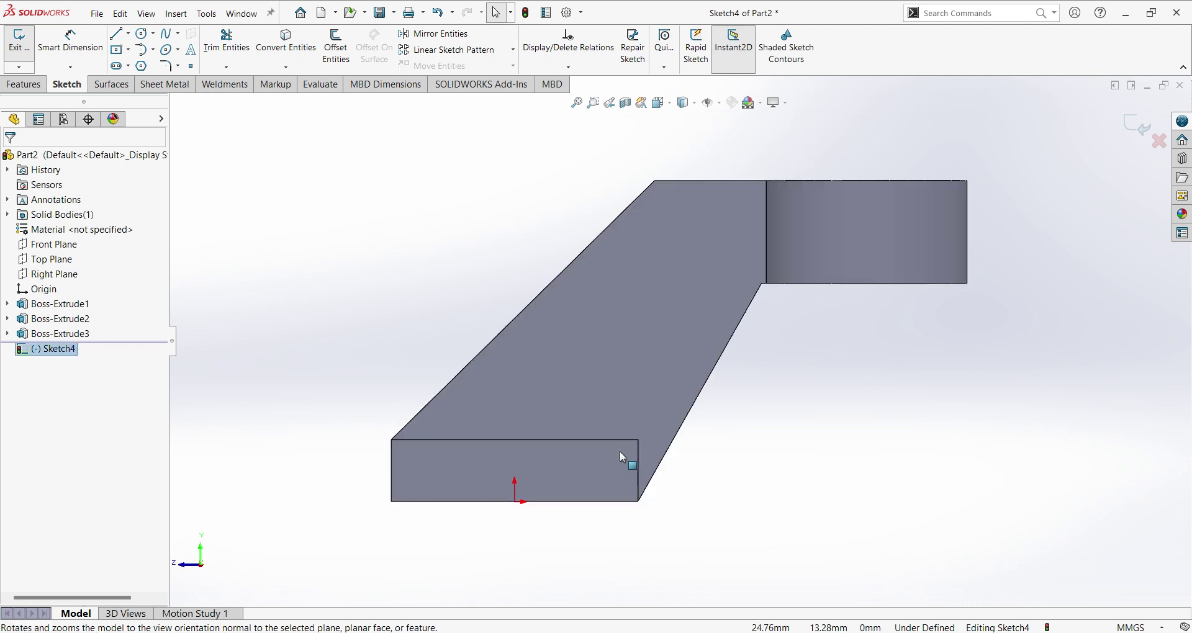
# - Draw a corner rectangle for the slot on the base's bottom edge
pyautogui.click(128, 50)
pyautogui.click(155, 64)
pyautogui.scroll(-1, 468, 497)
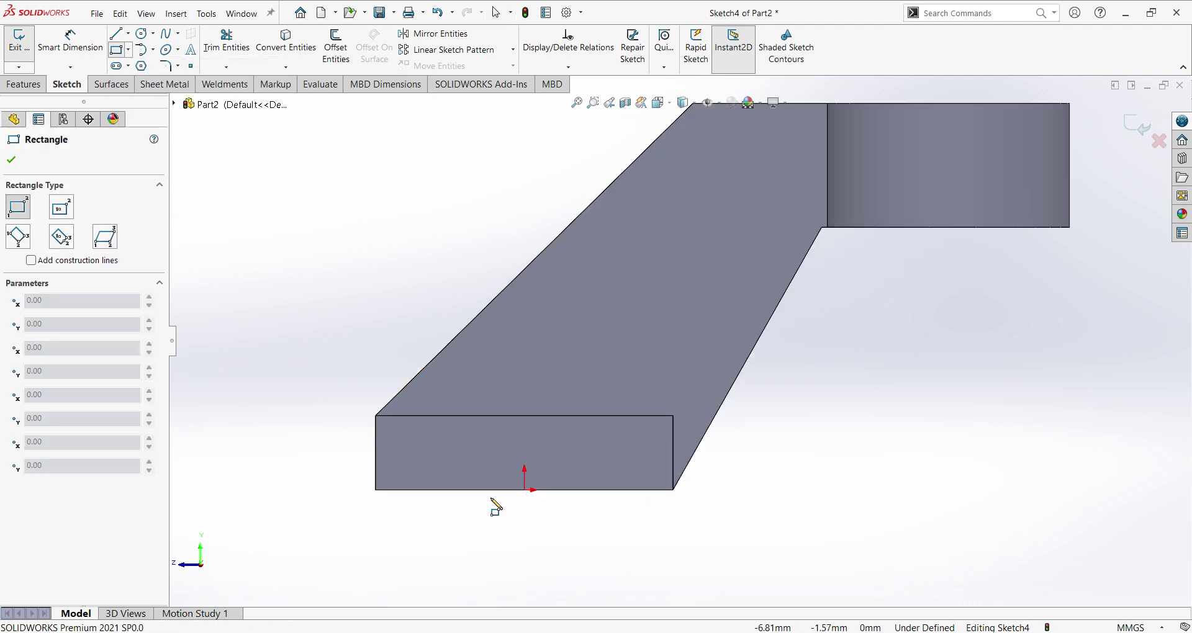
pyautogui.click(471, 489)
pyautogui.click(591, 452)
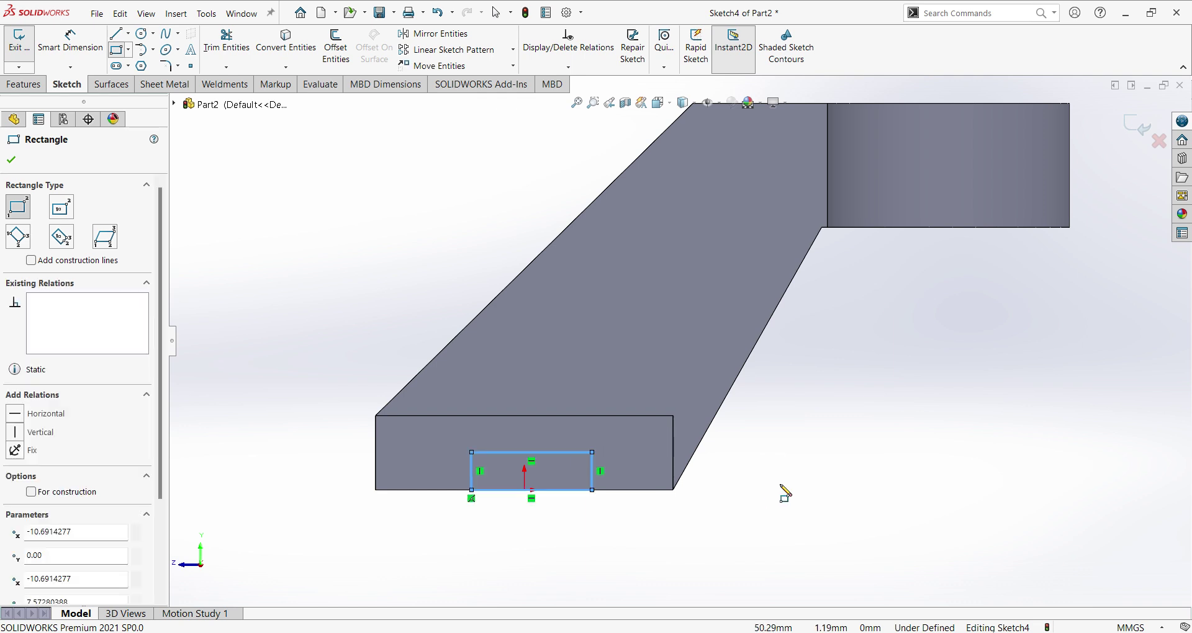
# - Dimension the slot rectangle 40 mm wide, with its left side 20 mm from the origin
pyautogui.rightClick(781, 487)
pyautogui.click(909, 467)
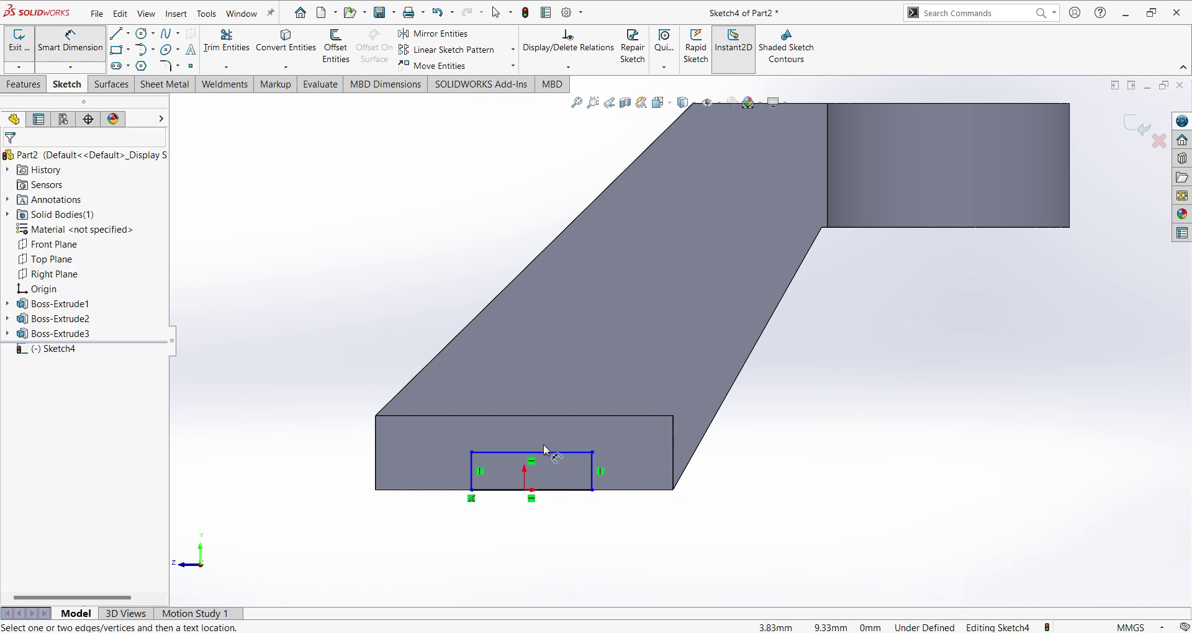
pyautogui.click(544, 451)
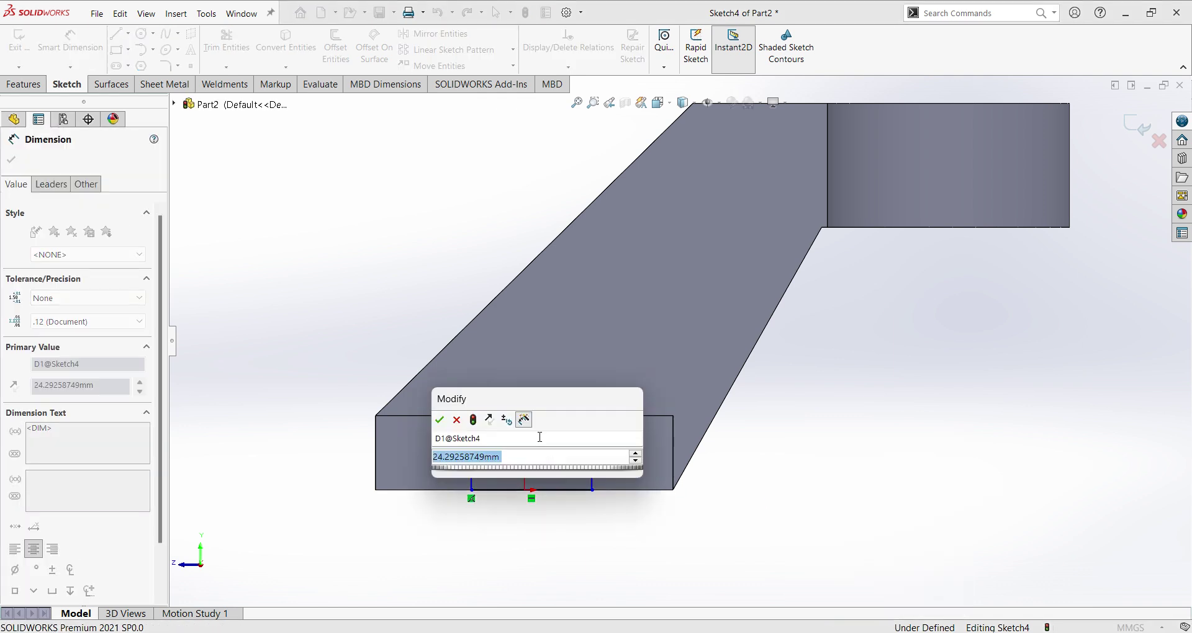
pyautogui.write('40')
pyautogui.press('Return')
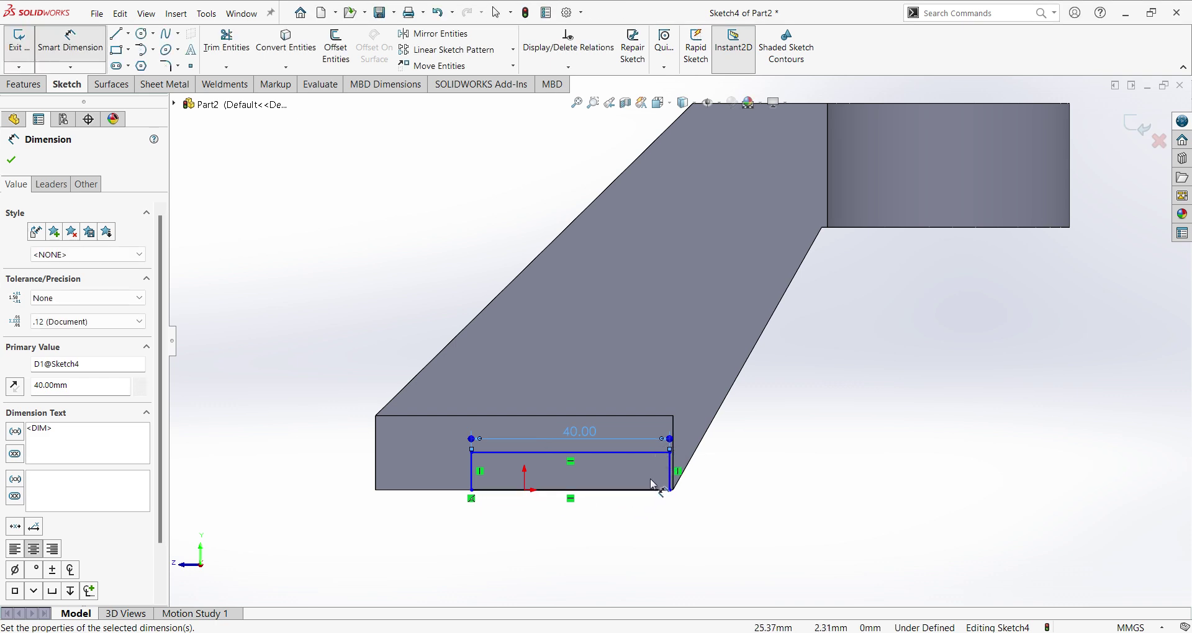
pyautogui.click(471, 484)
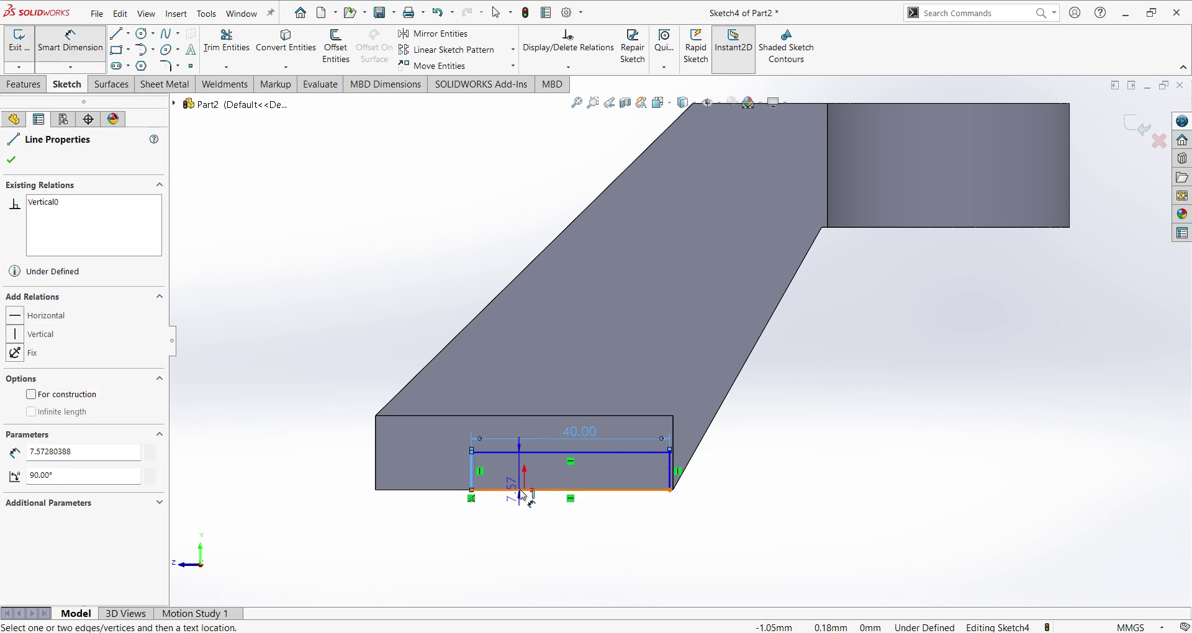
pyautogui.click(525, 490)
pyautogui.click(471, 537)
pyautogui.write('20')
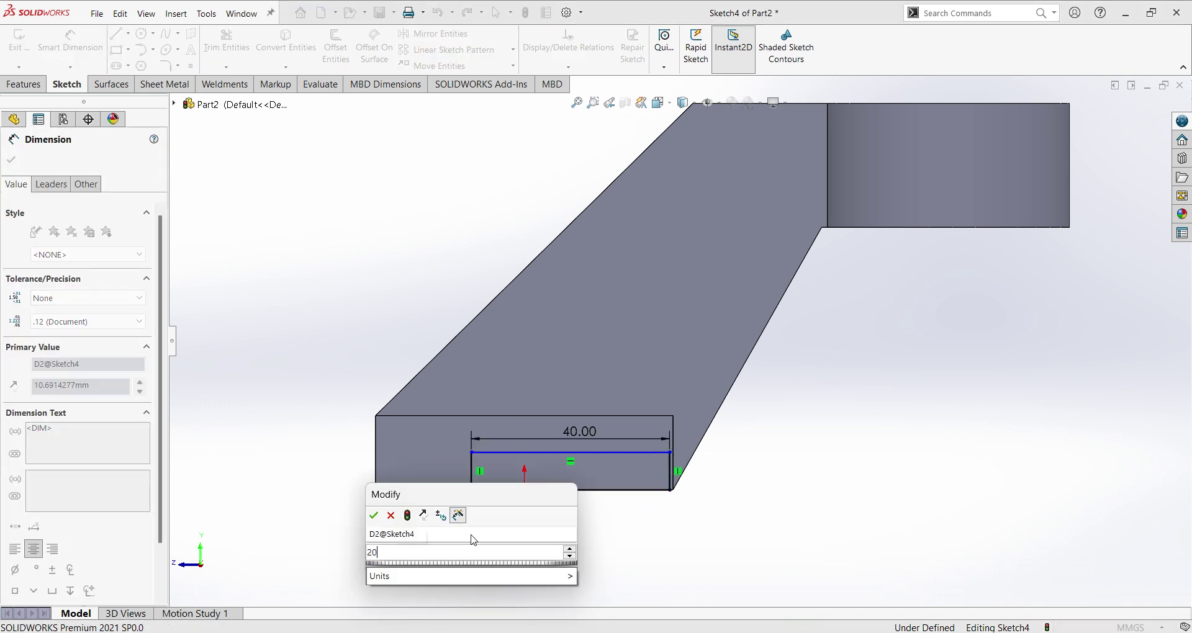
pyautogui.press('Return')
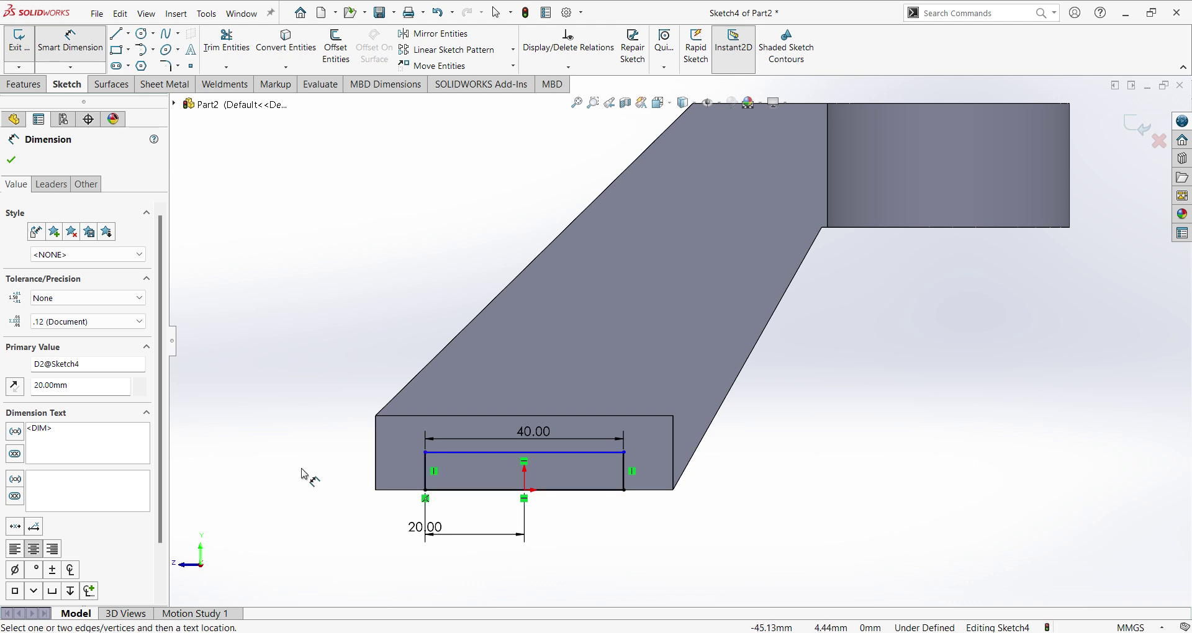
# - Set the slot rectangle's height to 6 mm and exit the sketch
pyautogui.click(424, 474)
pyautogui.click(343, 477)
pyautogui.write('6')
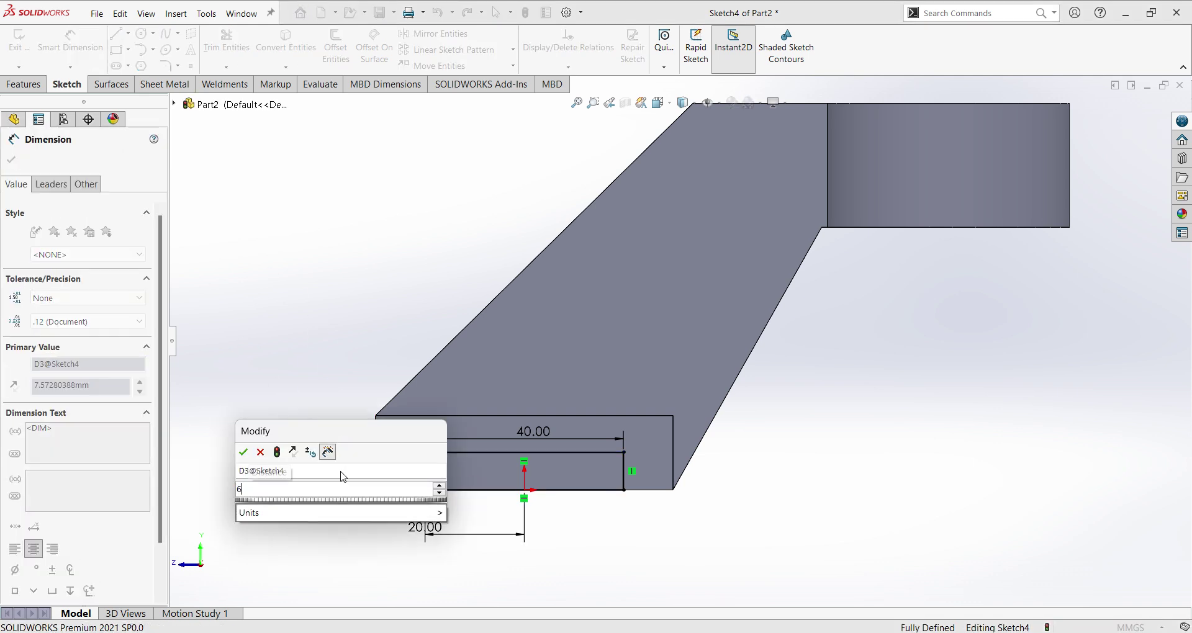
pyautogui.press('Return')
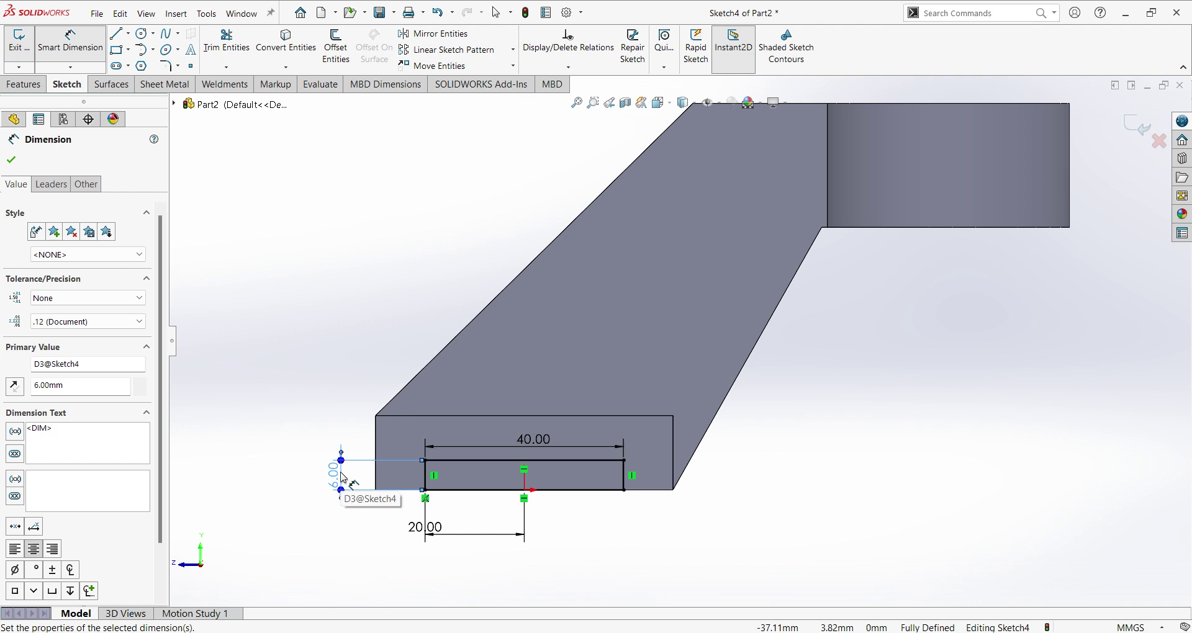
pyautogui.click(1141, 128)
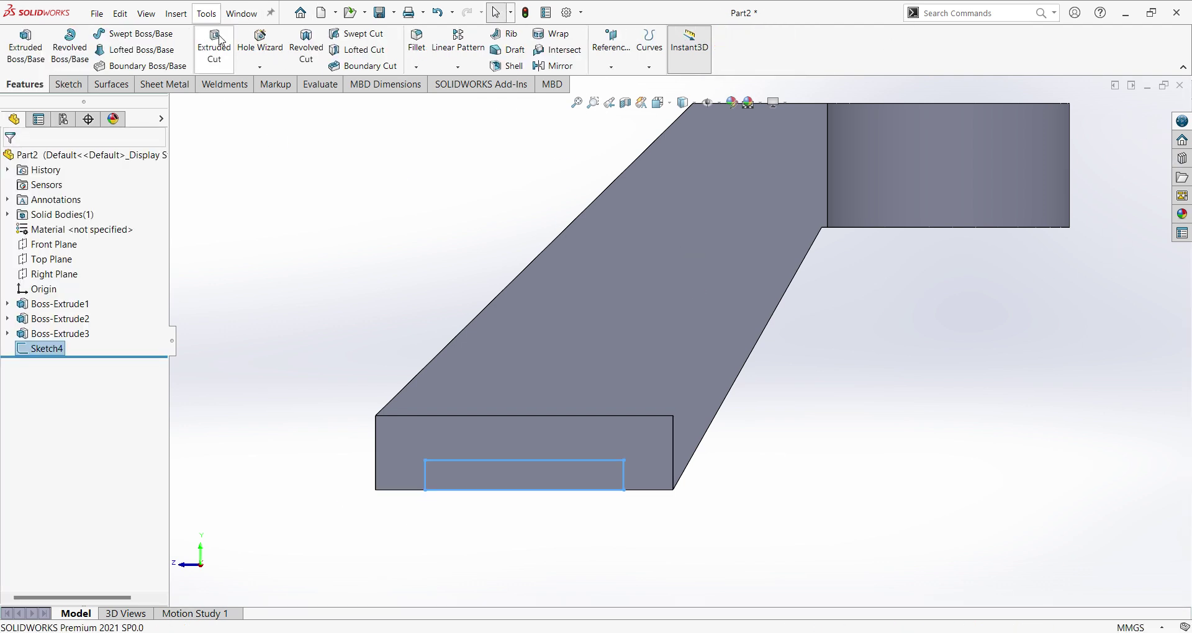
# - Extrude-cut the slot sketch Through All into the base
pyautogui.click(214, 43)
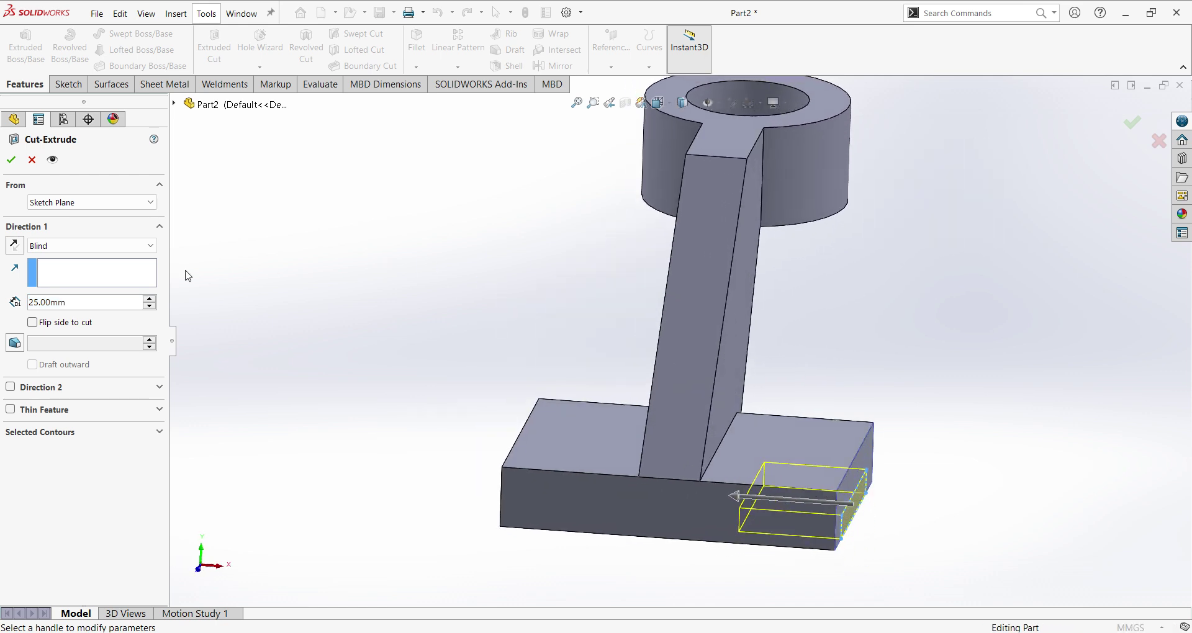
pyautogui.click(152, 245)
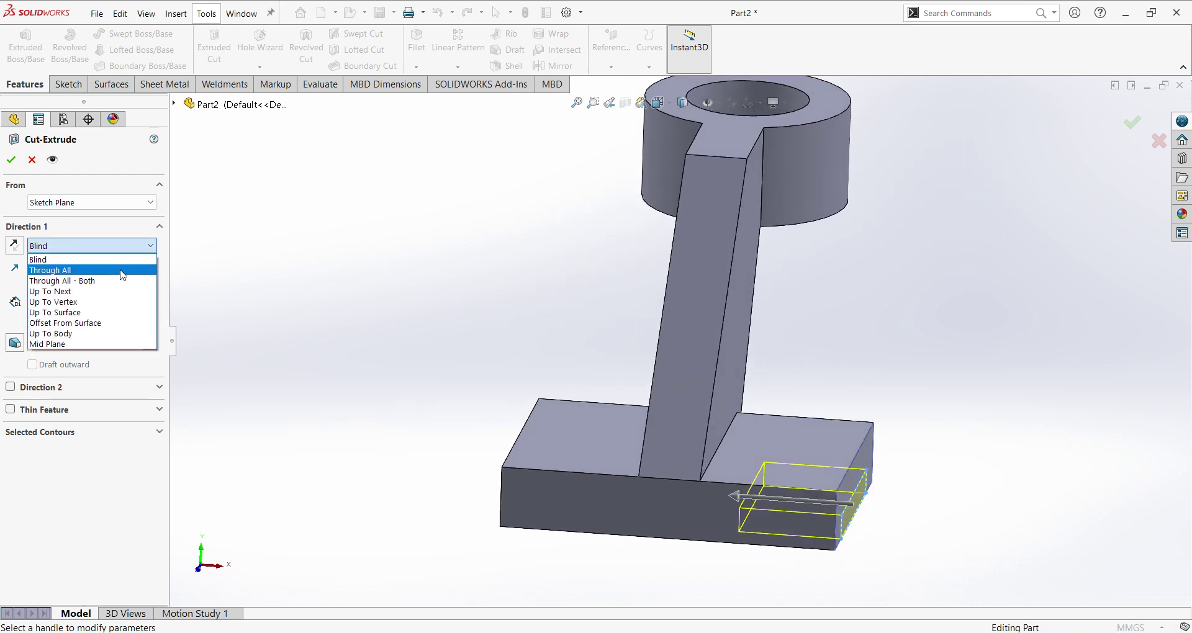
pyautogui.click(121, 273)
pyautogui.click(12, 162)
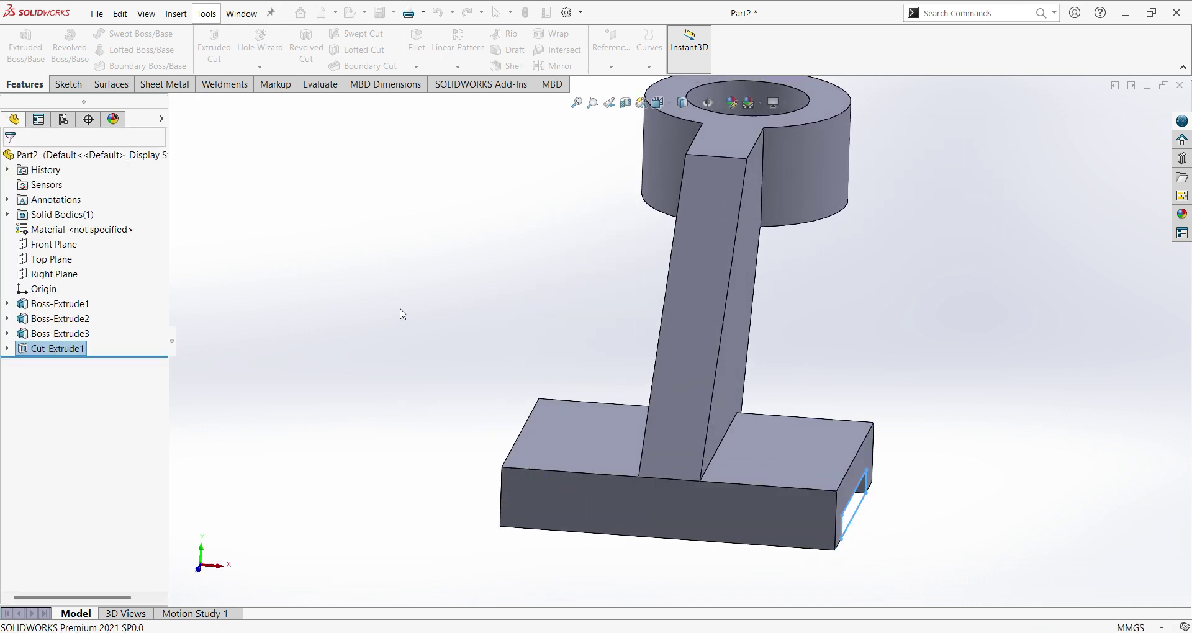
# - Switch to a standard view and compare the model against the reference drawing
pyautogui.click(661, 104)
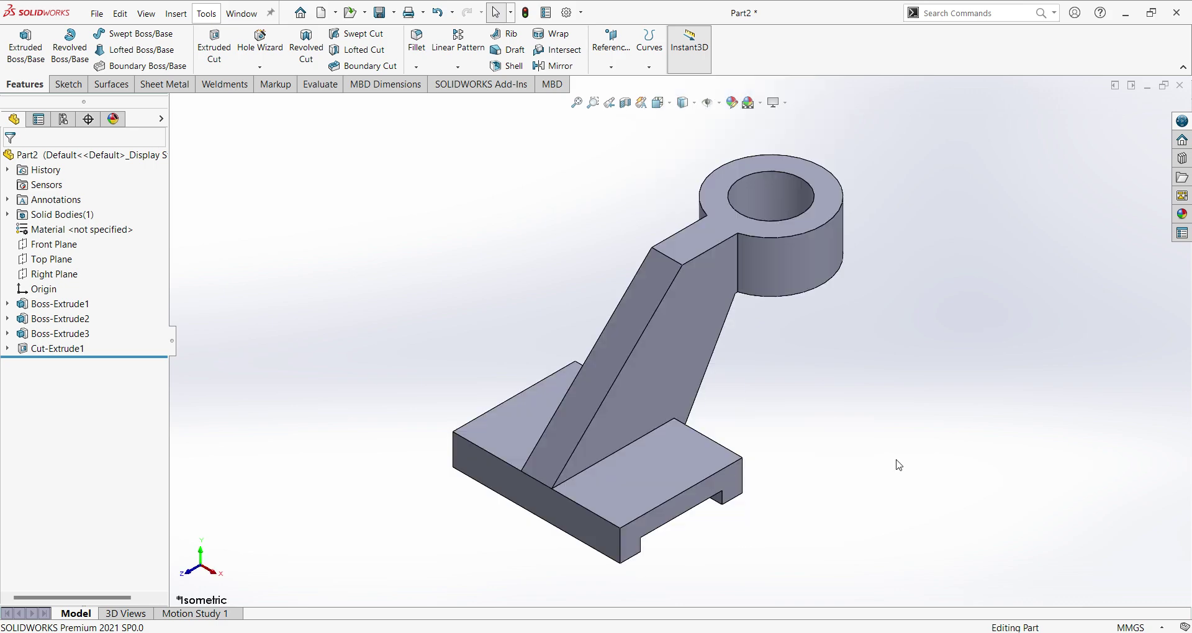
pyautogui.hotkey('alt', 'Tab')
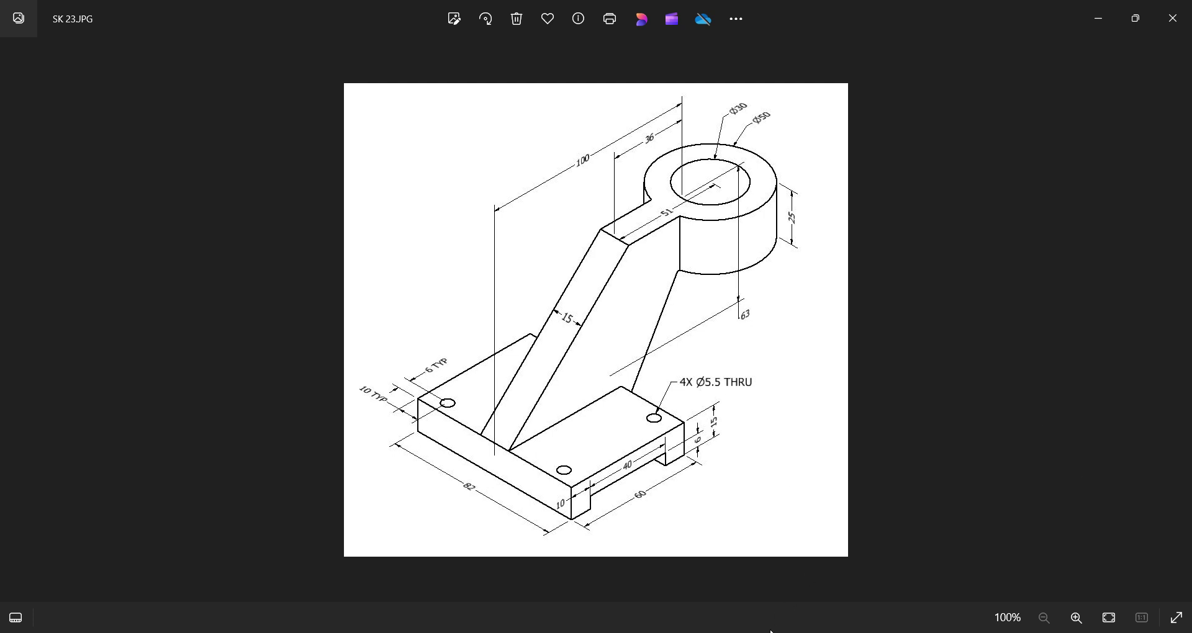
pyautogui.hotkey('alt', 'Tab')
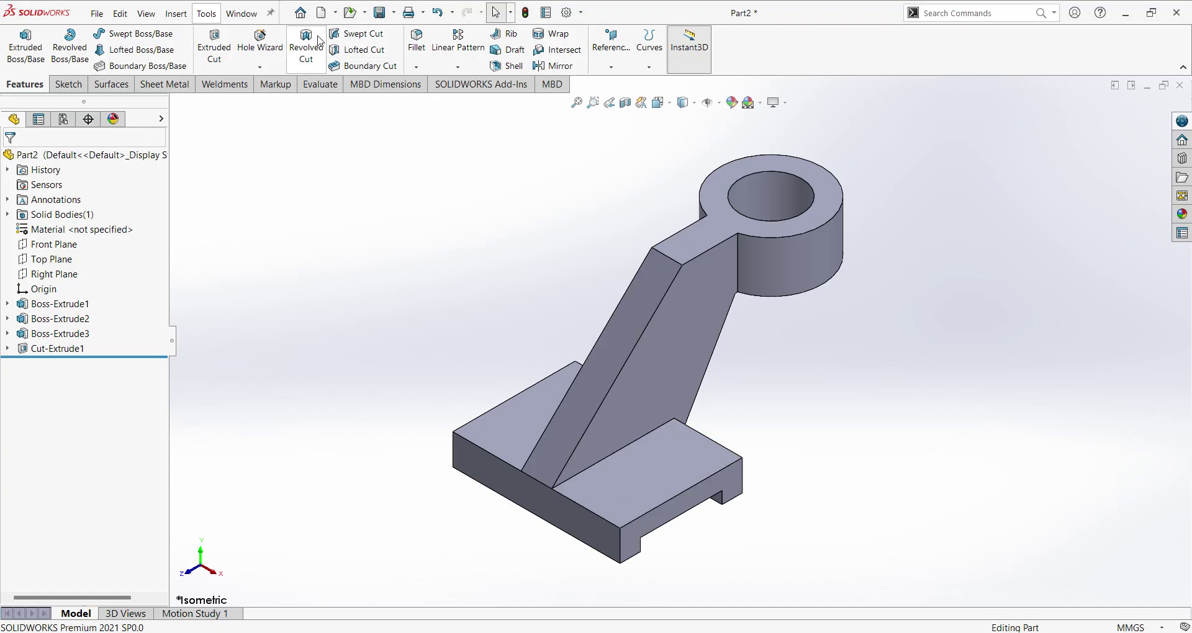
# - Define a Hole Wizard ISO Ø5.5 drill hole with Through All, then go to Positions
pyautogui.click(264, 45)
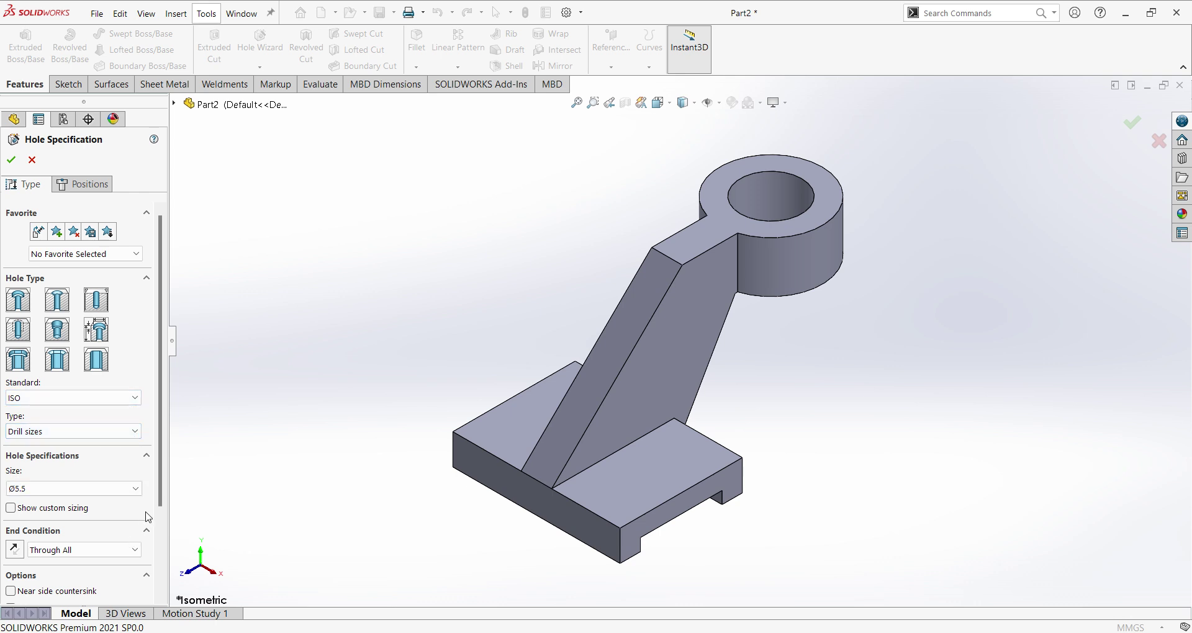
pyautogui.moveTo(160, 400)
pyautogui.scroll(-3, 160, 500)
pyautogui.scroll(-1, 160, 501)
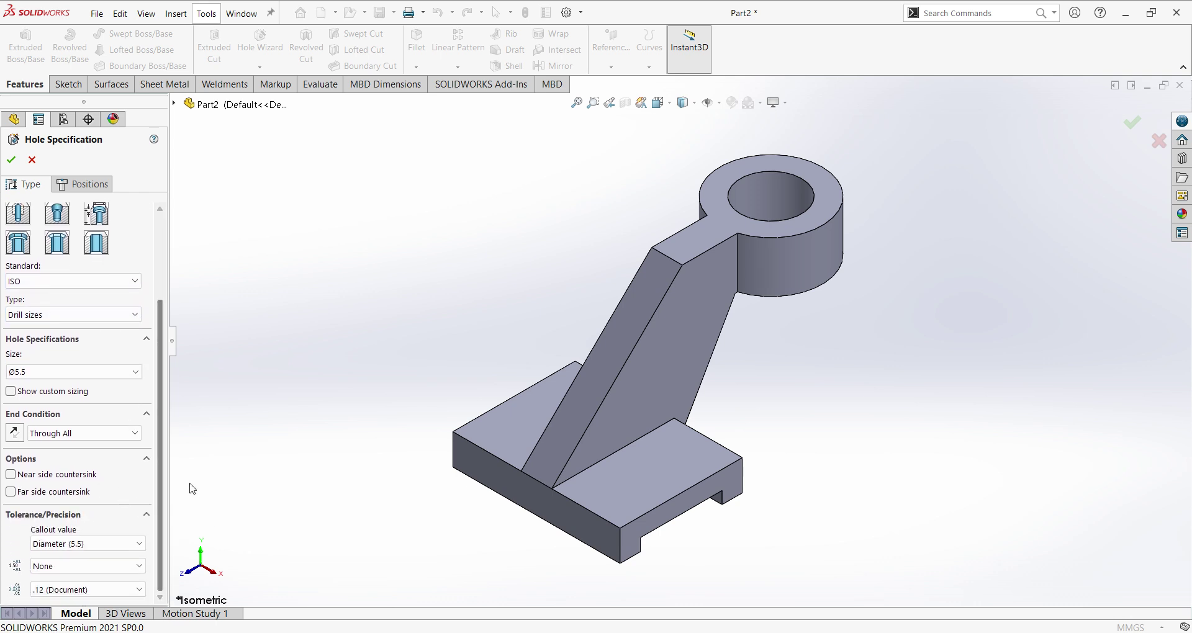
pyautogui.click(83, 183)
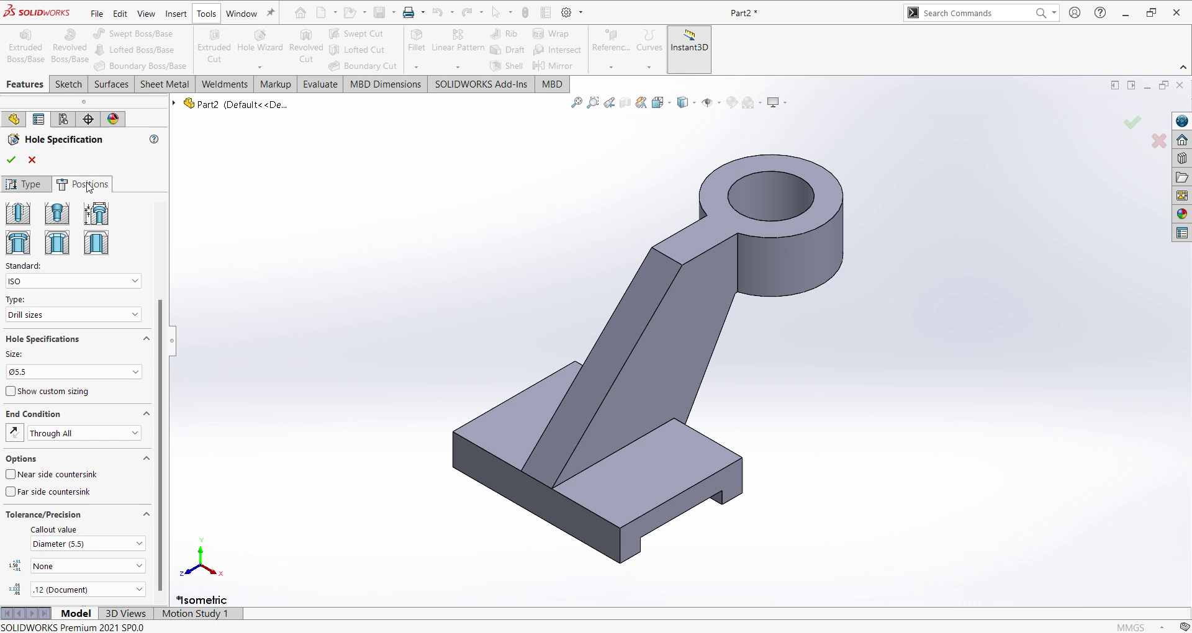
# - In Top view, place four hole centre points on the base top face, two each side of the rib
pyautogui.click(496, 423)
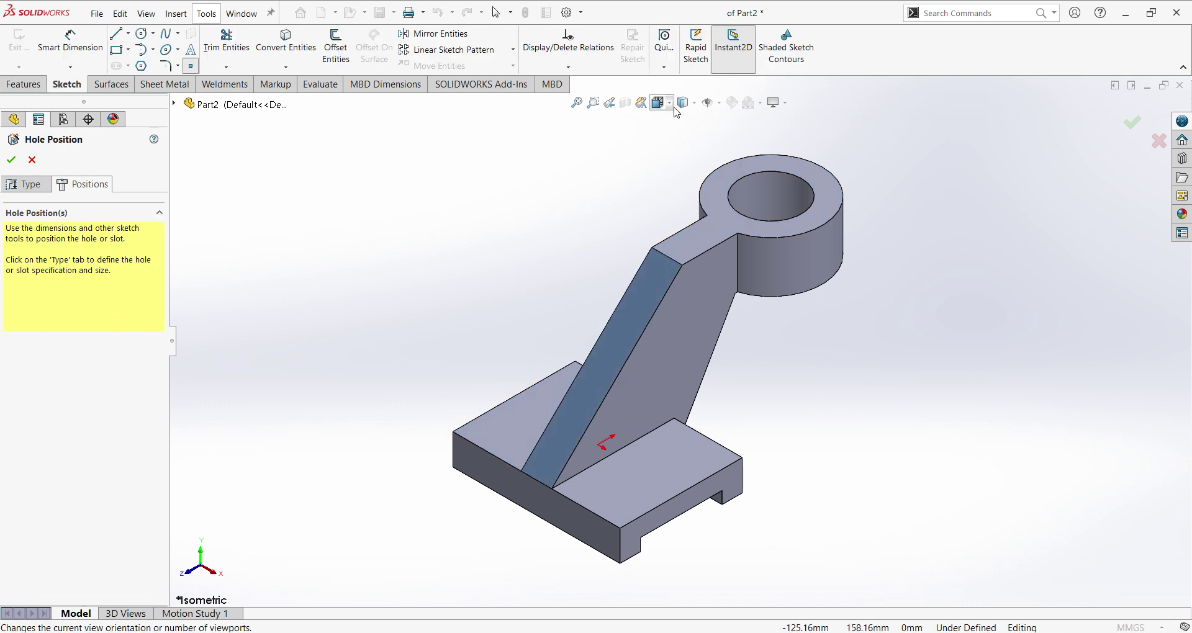
pyautogui.click(510, 434)
pyautogui.click(509, 430)
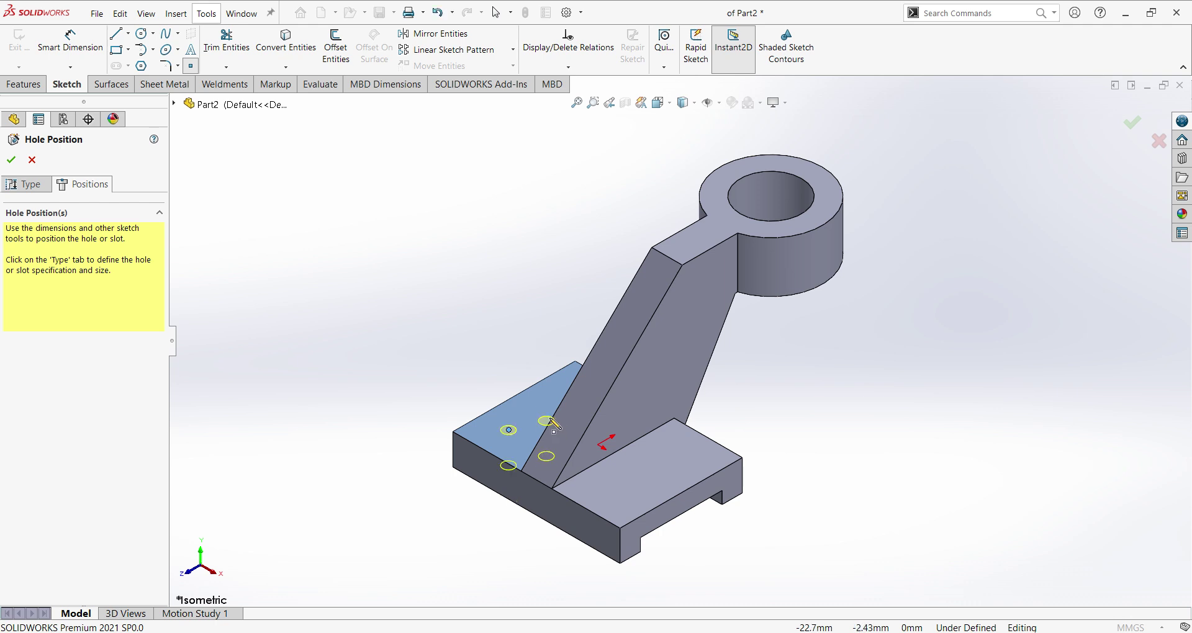
pyautogui.click(669, 112)
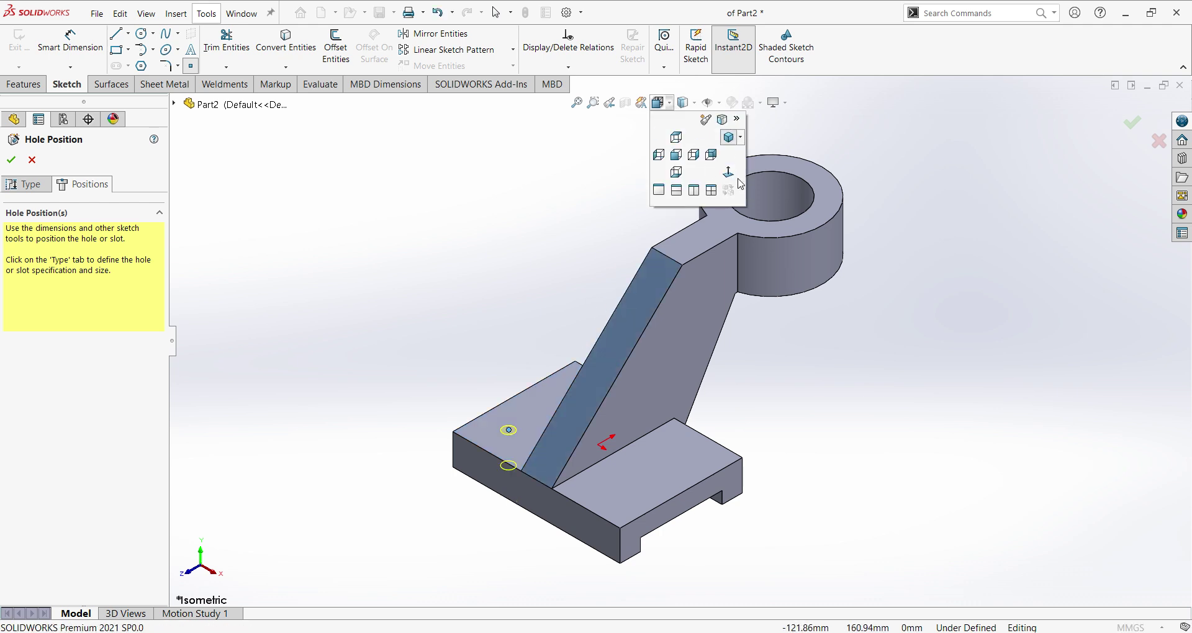
pyautogui.click(711, 155)
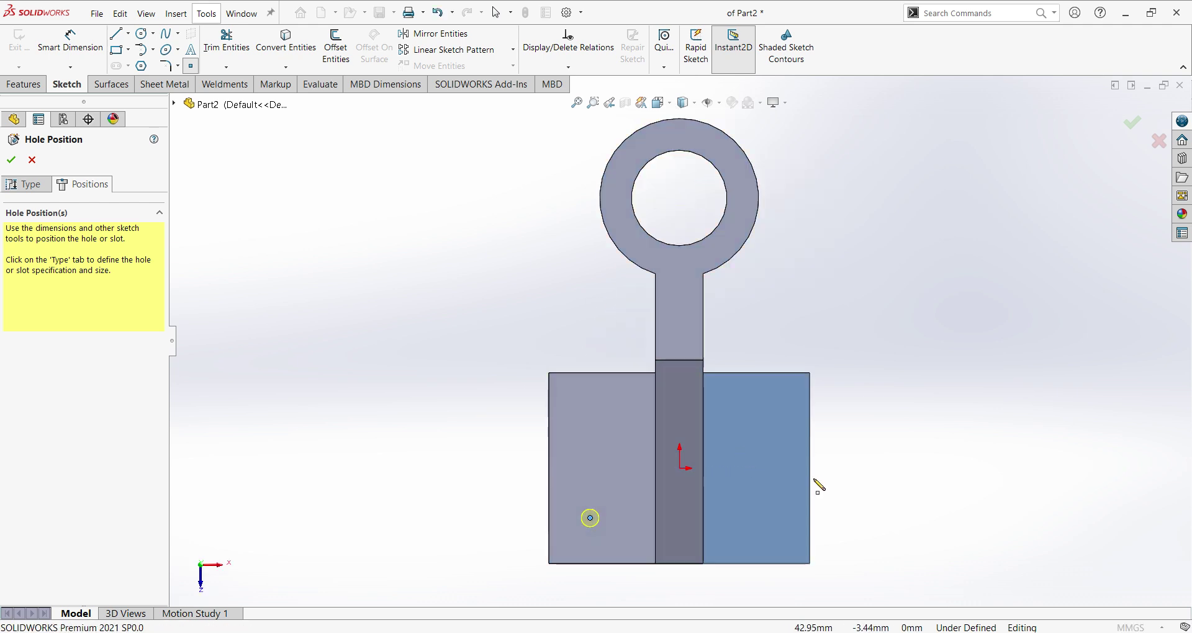
pyautogui.keyDown('ctrl'); pyautogui.moveTo(841, 509); pyautogui.dragTo(833, 412, button='middle'); pyautogui.keyUp('ctrl')
pyautogui.click(579, 312)
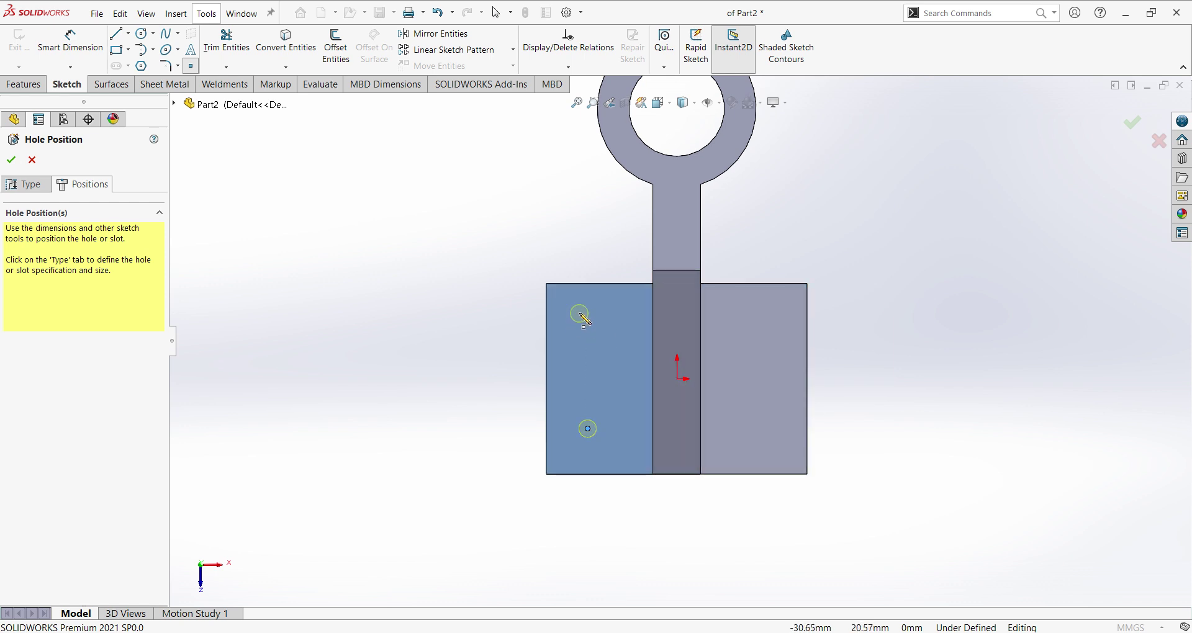
pyautogui.click(779, 306)
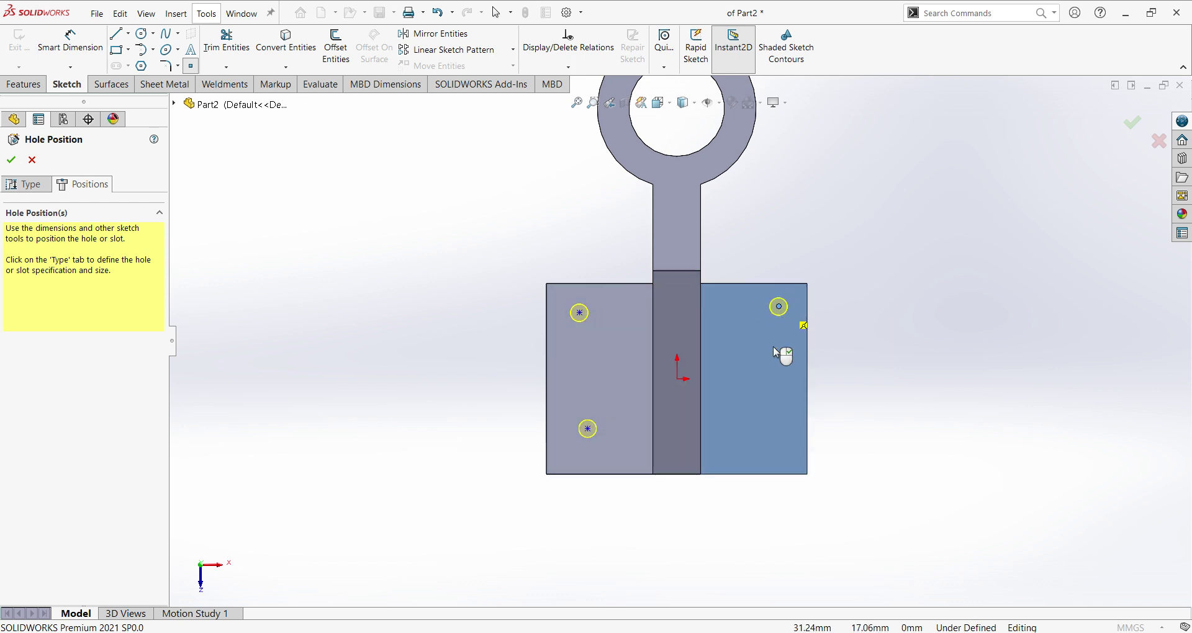
pyautogui.click(778, 442)
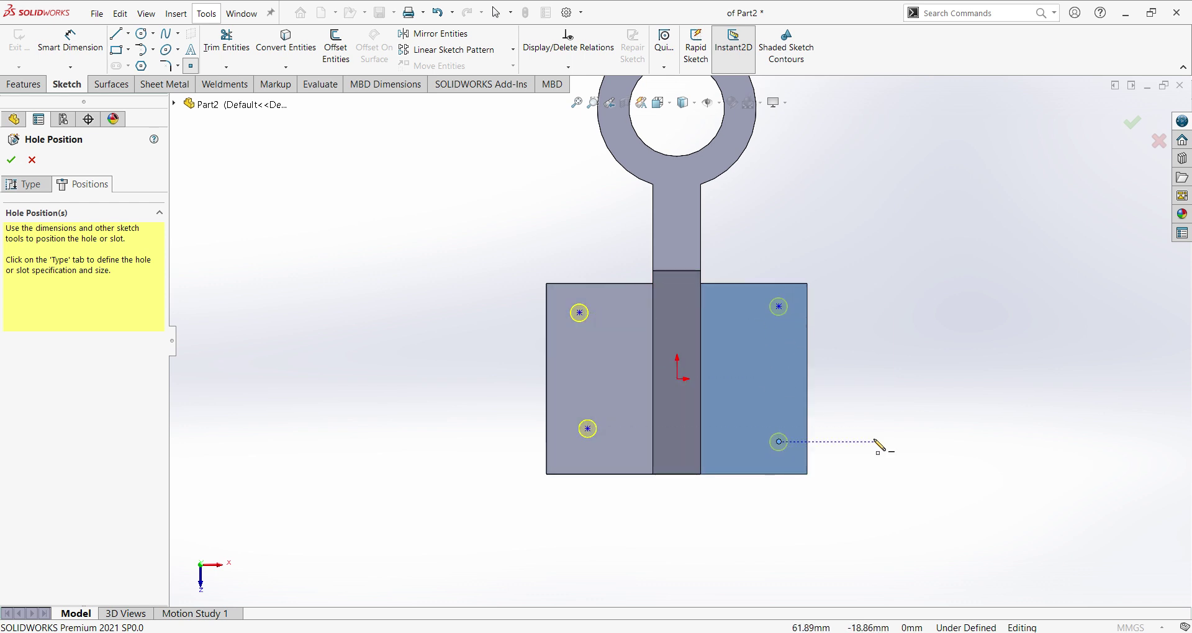
pyautogui.press('Escape')
# - Dimension the lower-left hole 6 mm from the bottom edge and 10 mm from the left edge
pyautogui.click(68, 47)
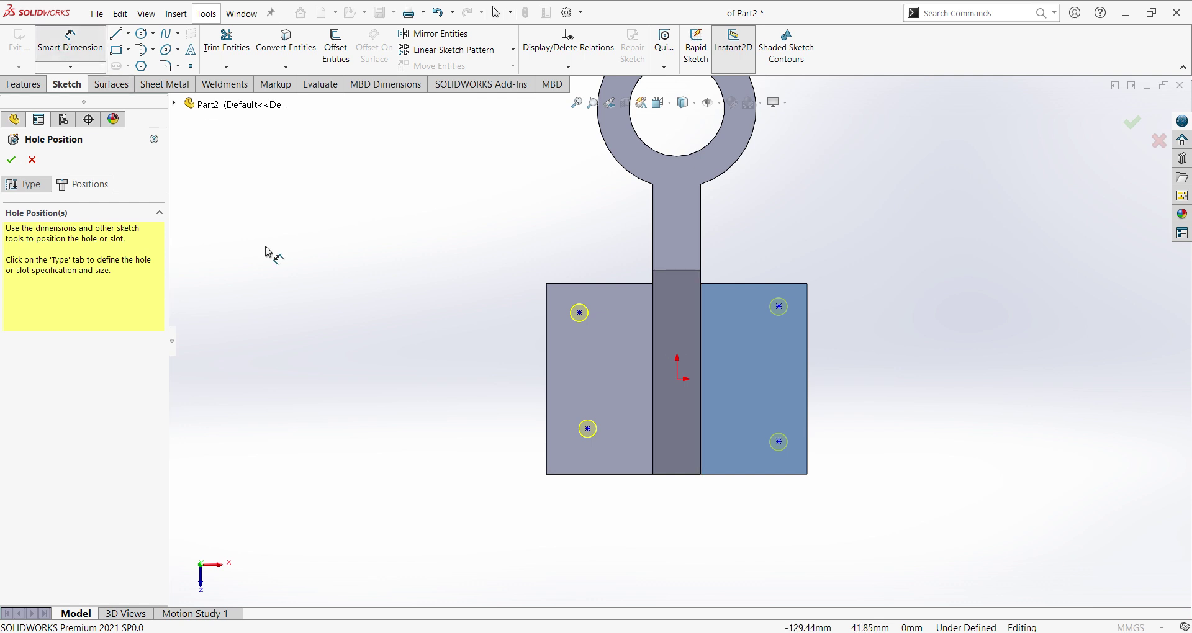
pyautogui.click(592, 475)
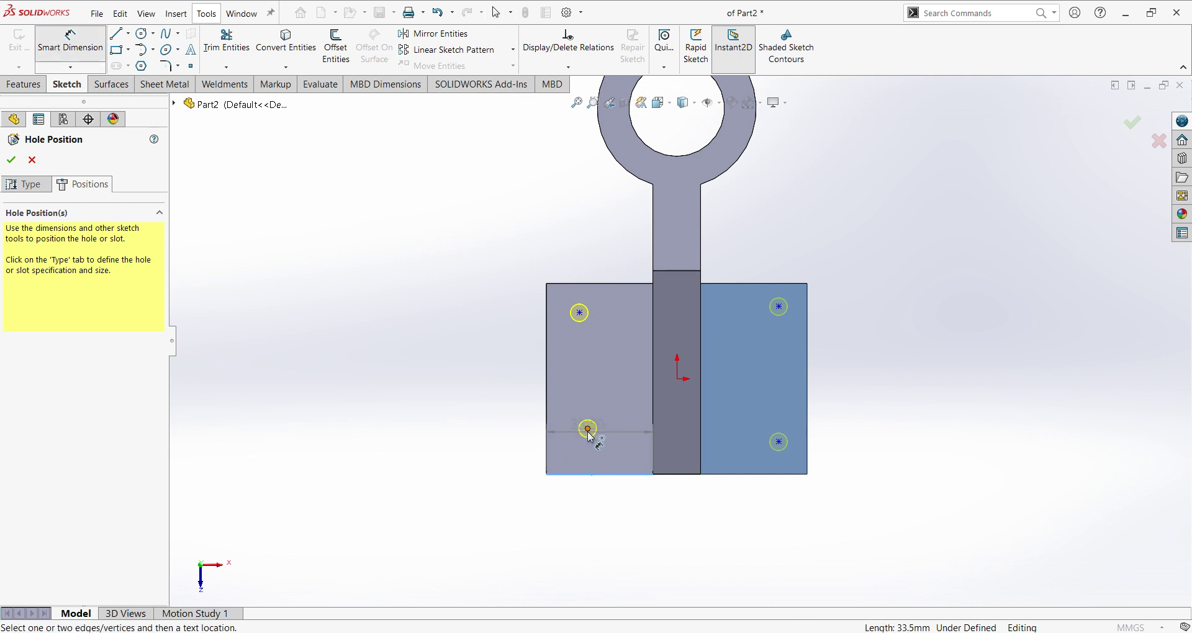
pyautogui.click(587, 429)
pyautogui.click(477, 460)
pyautogui.write('6')
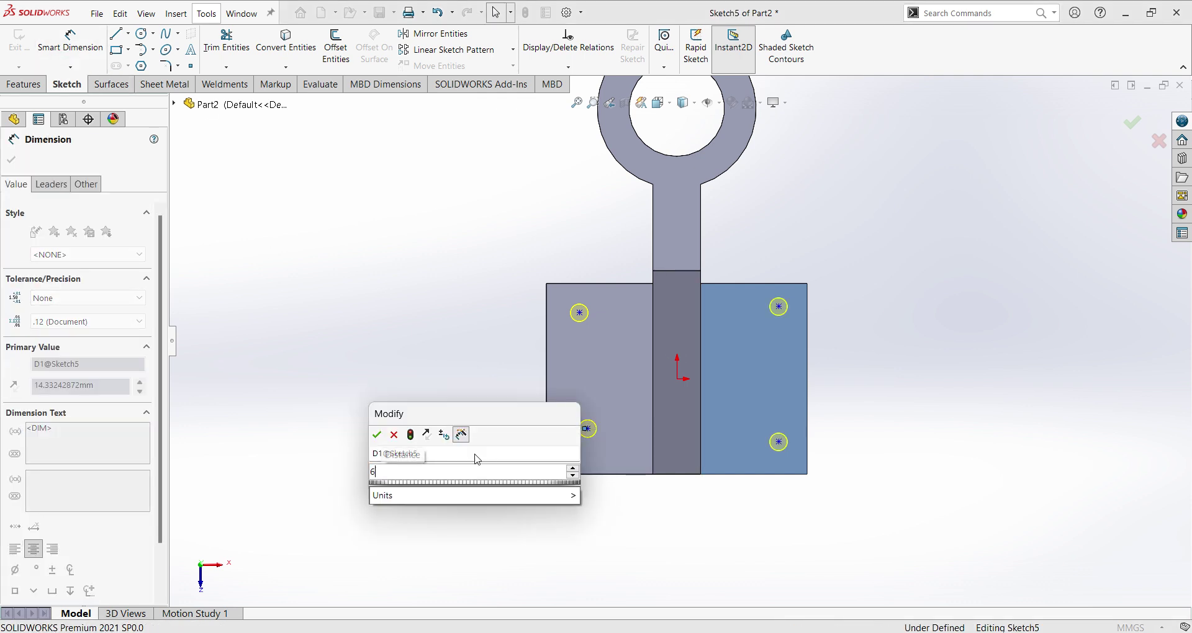
pyautogui.press('Return')
pyautogui.click(546, 466)
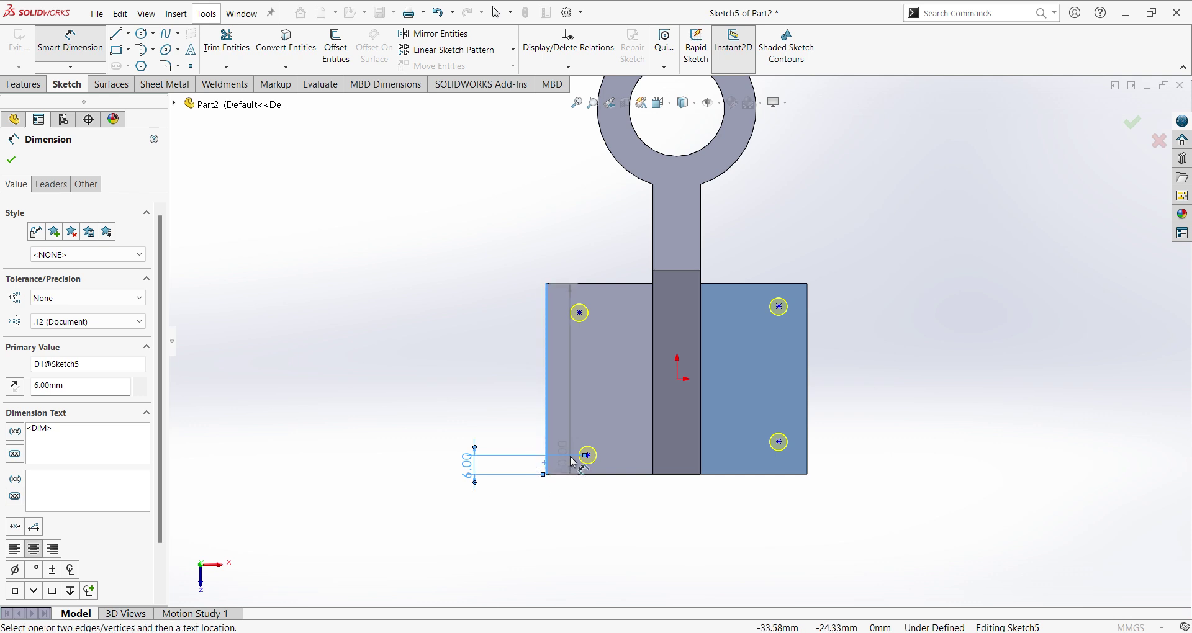
pyautogui.click(587, 458)
pyautogui.click(560, 524)
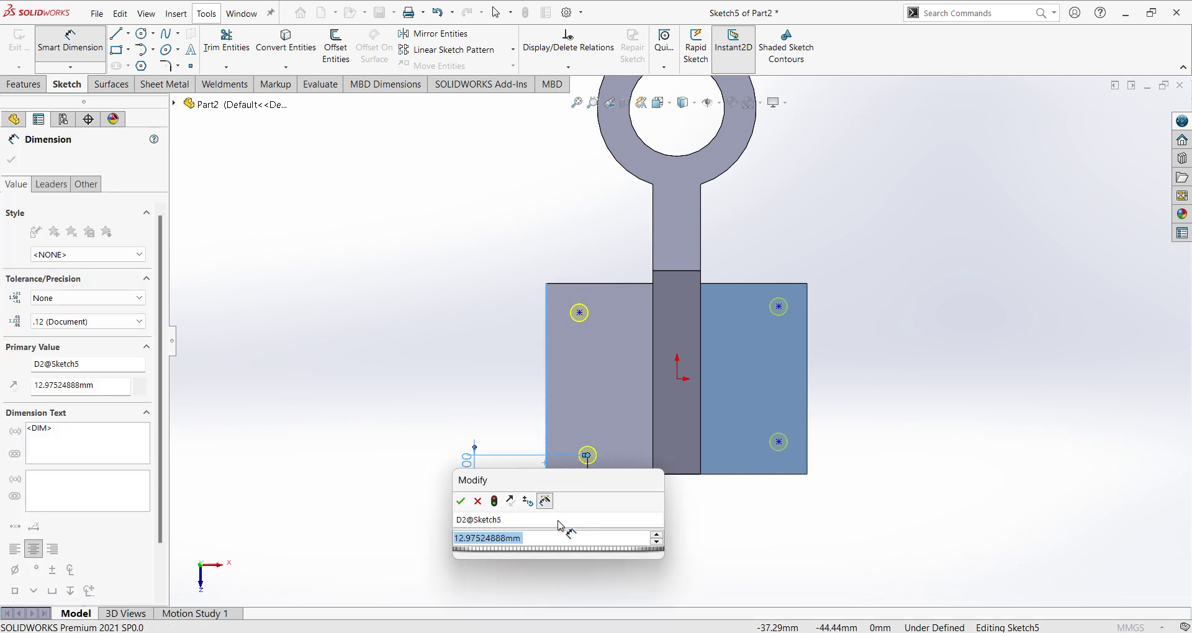
pyautogui.press('Return')
# - Dimension the upper-left hole 6 mm below the left block's top edge
pyautogui.scroll(-2, 583, 286)
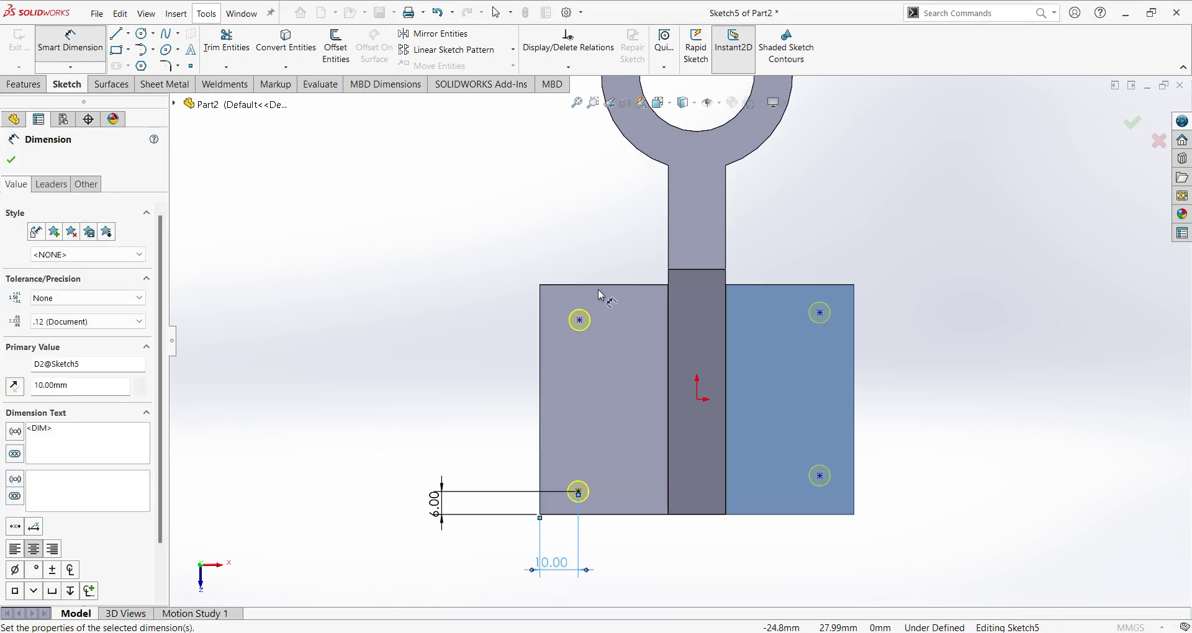
pyautogui.click(605, 285)
pyautogui.click(579, 320)
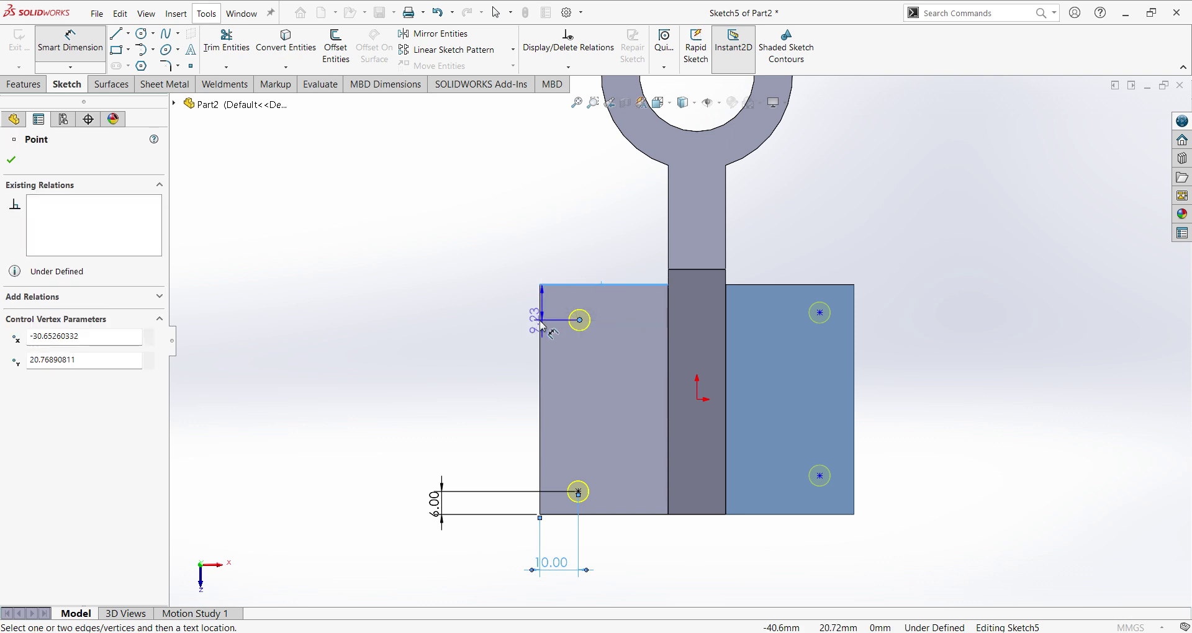
pyautogui.click(514, 309)
pyautogui.write('6')
pyautogui.press('Return')
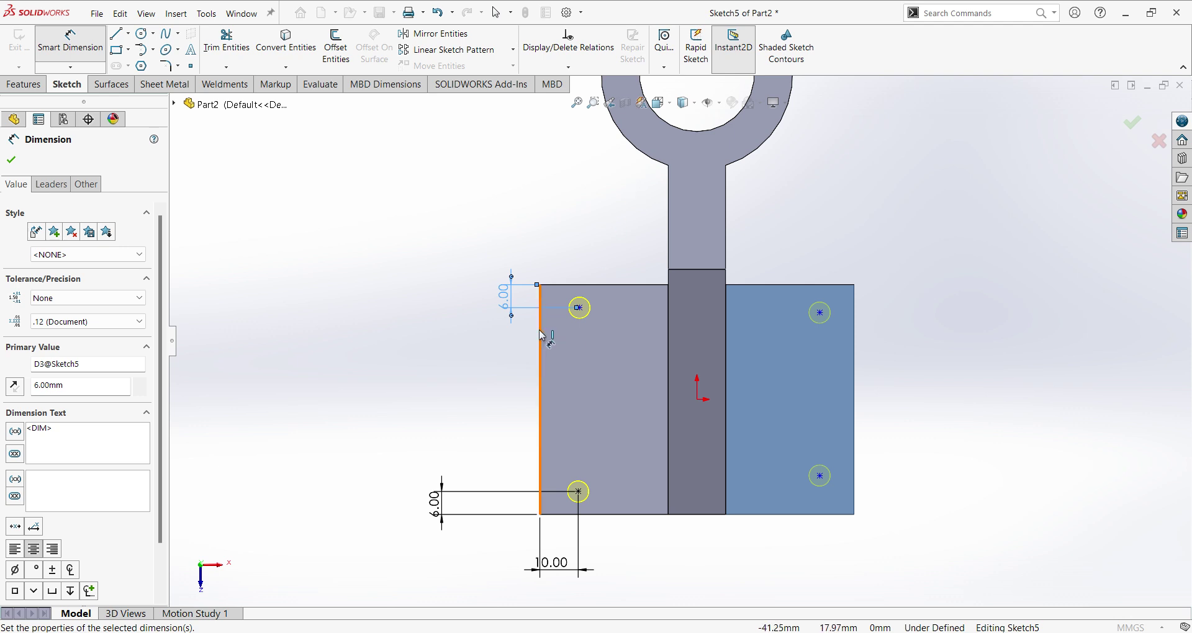
# - Align the two left hole centres with a Vertical relation
pyautogui.press('Escape')
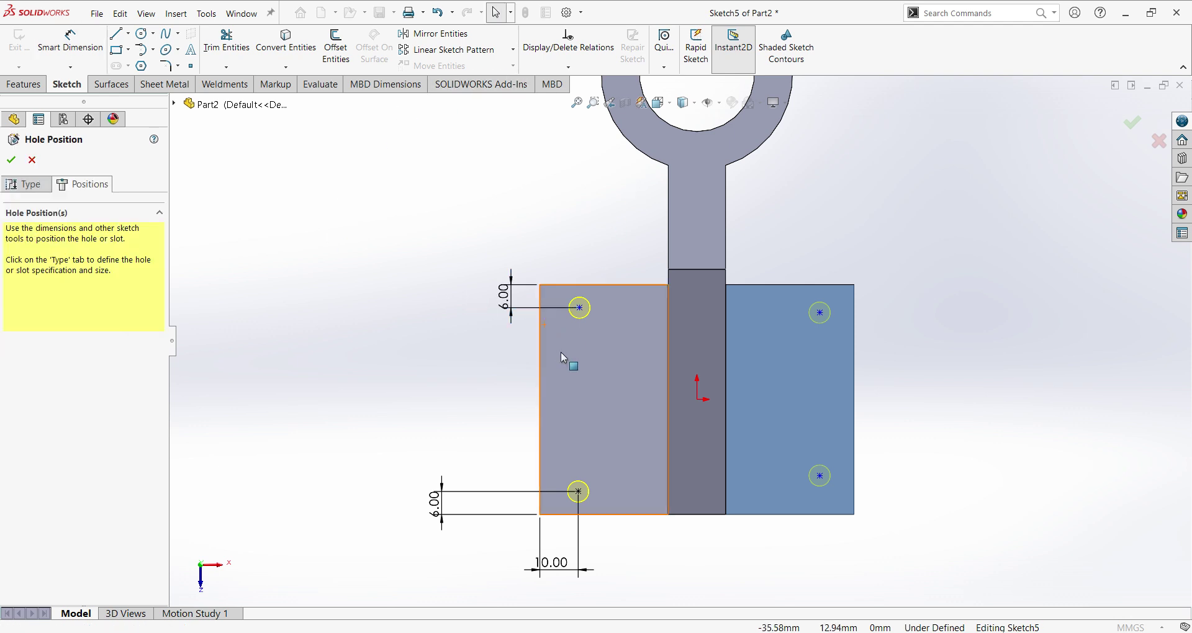
pyautogui.click(579, 492)
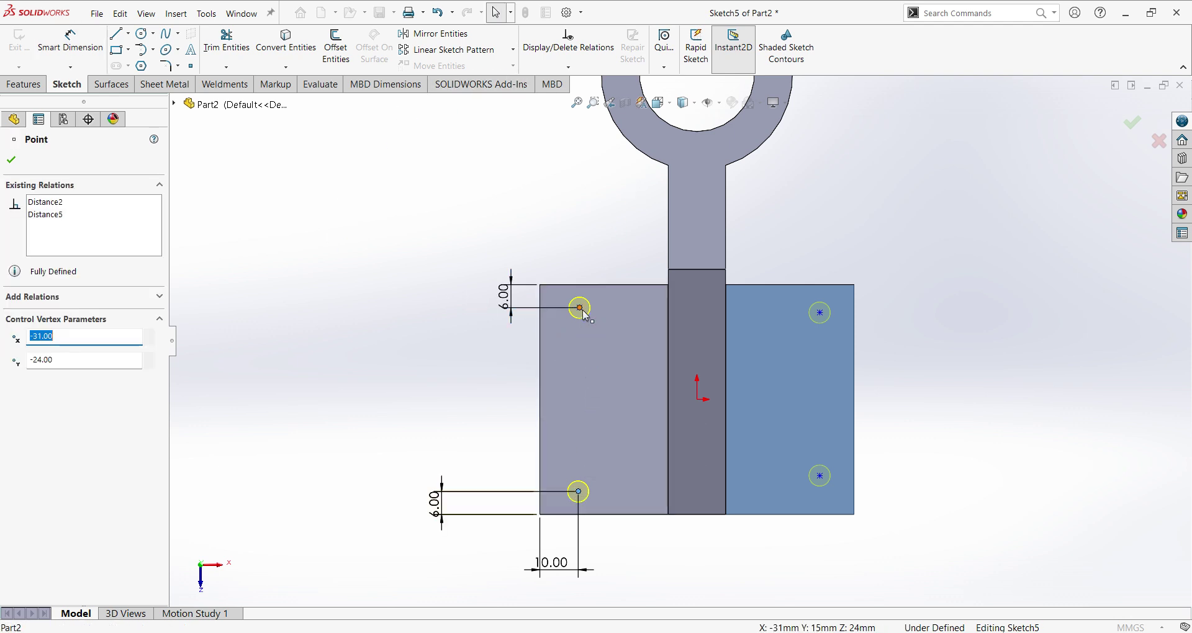
pyautogui.keyDown('ctrl'); pyautogui.click(579, 307); pyautogui.keyUp('ctrl')
pyautogui.click(19, 400)
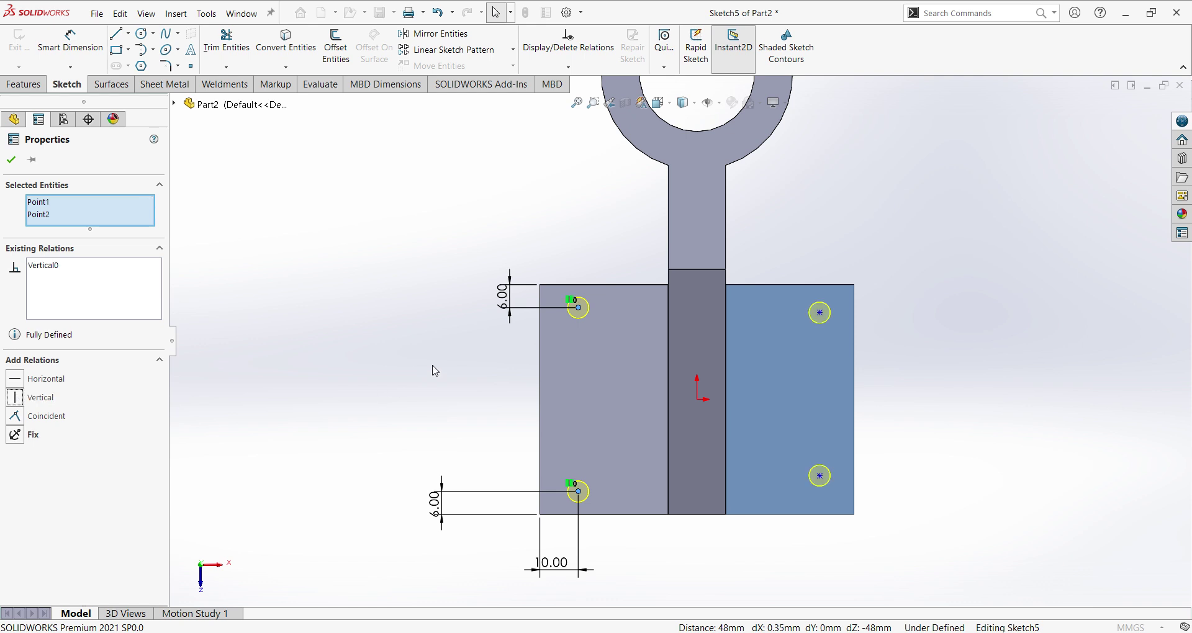
pyautogui.click(436, 371)
# - Add Horizontal relations between the upper hole pair and between the lower hole pair
pyautogui.click(820, 312)
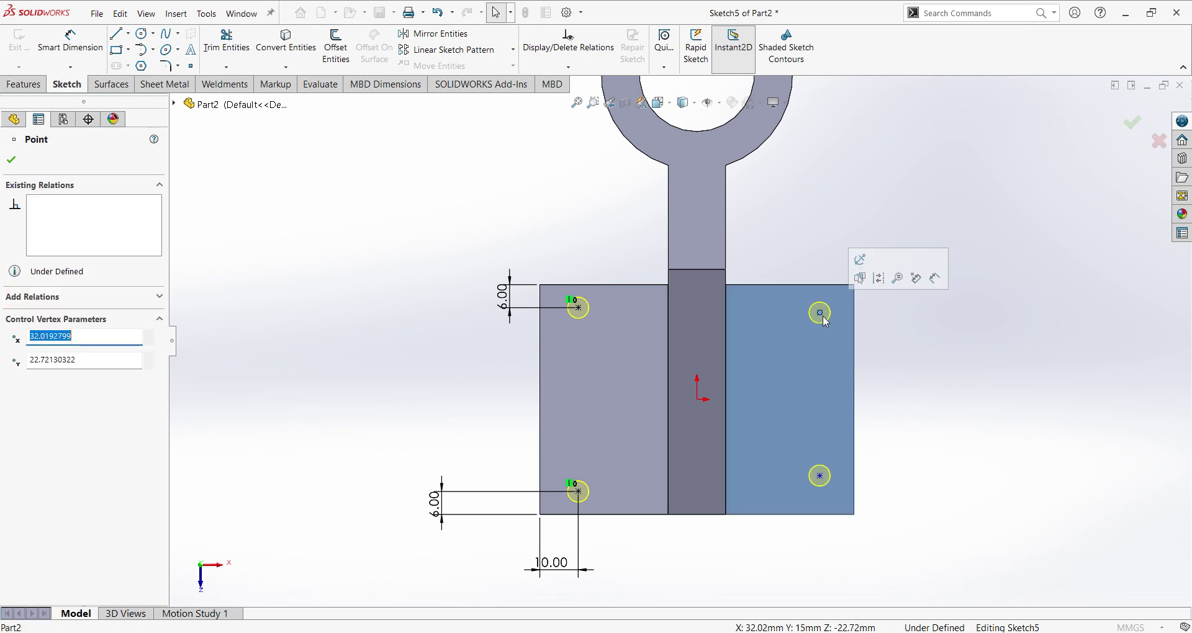
pyautogui.keyDown('ctrl'); pyautogui.click(577, 308); pyautogui.keyUp('ctrl')
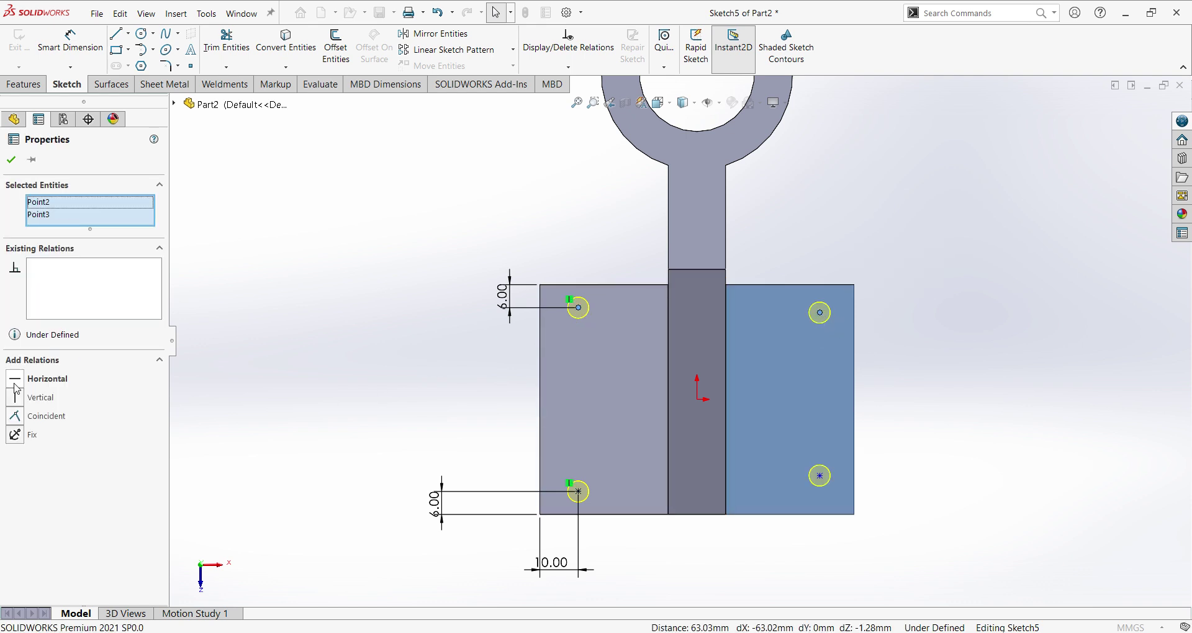
pyautogui.click(15, 385)
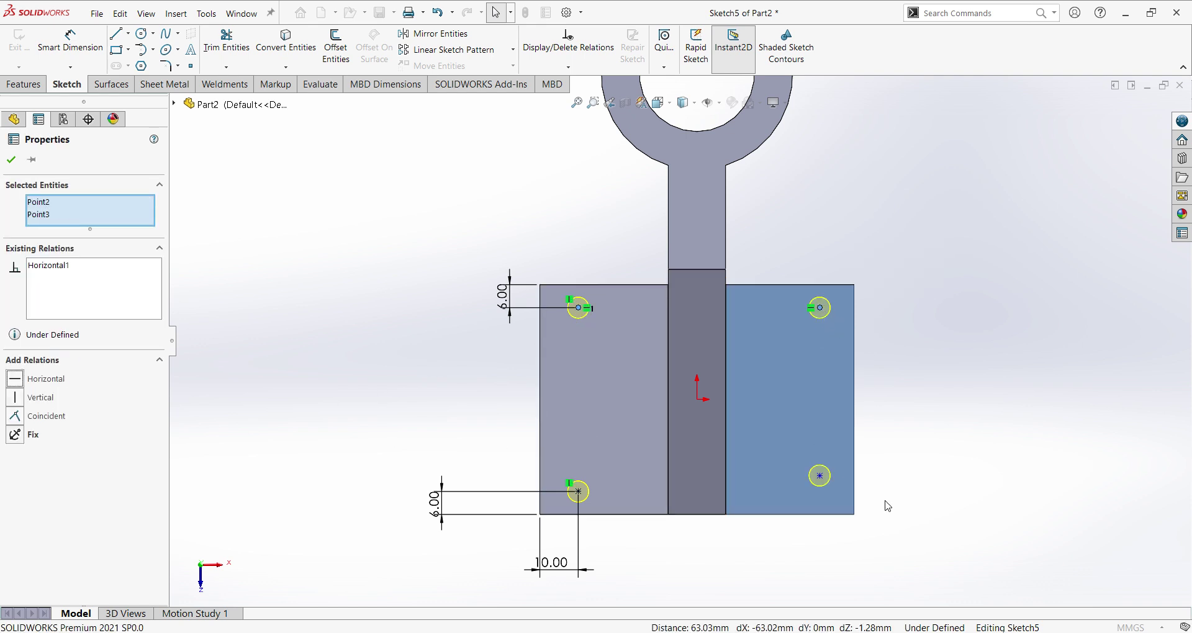
pyautogui.click(820, 476)
pyautogui.keyDown('ctrl'); pyautogui.click(577, 491); pyautogui.keyUp('ctrl')
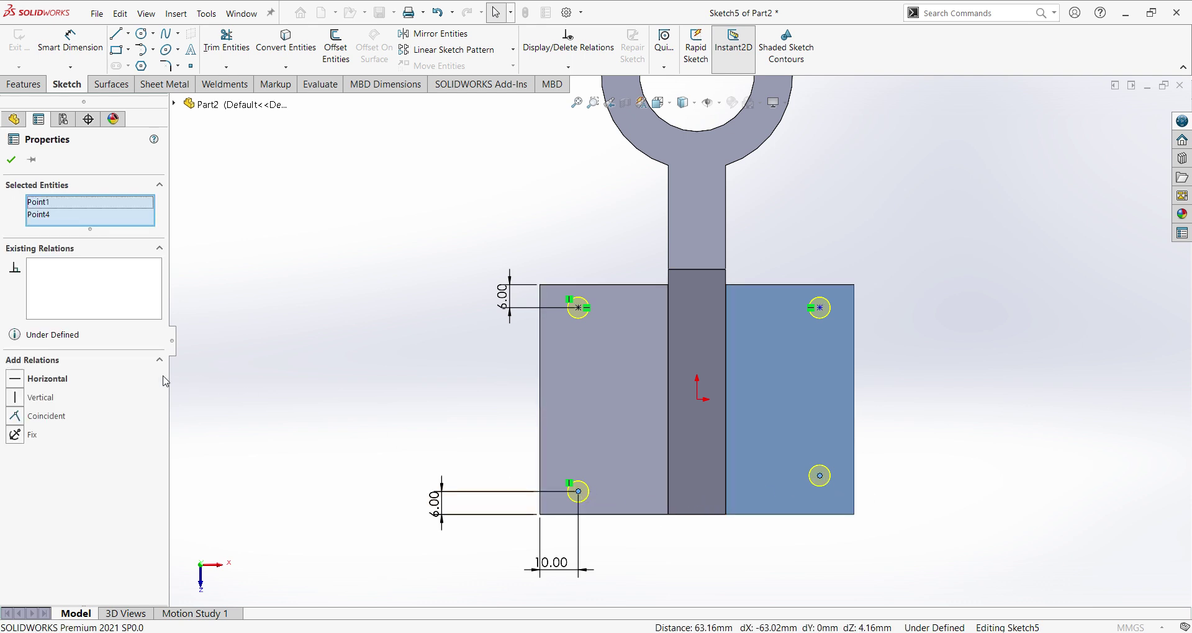
pyautogui.click(16, 383)
pyautogui.click(1145, 517)
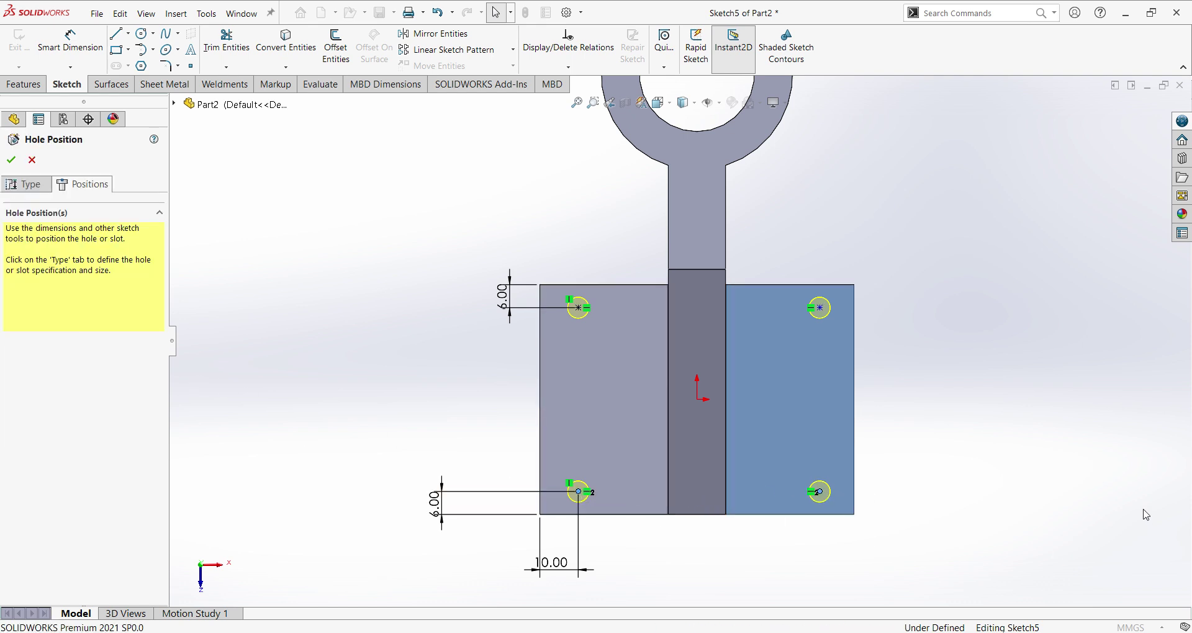
# - Dimension the upper-right hole 10 mm from the plate's right edge
pyautogui.click(70, 40)
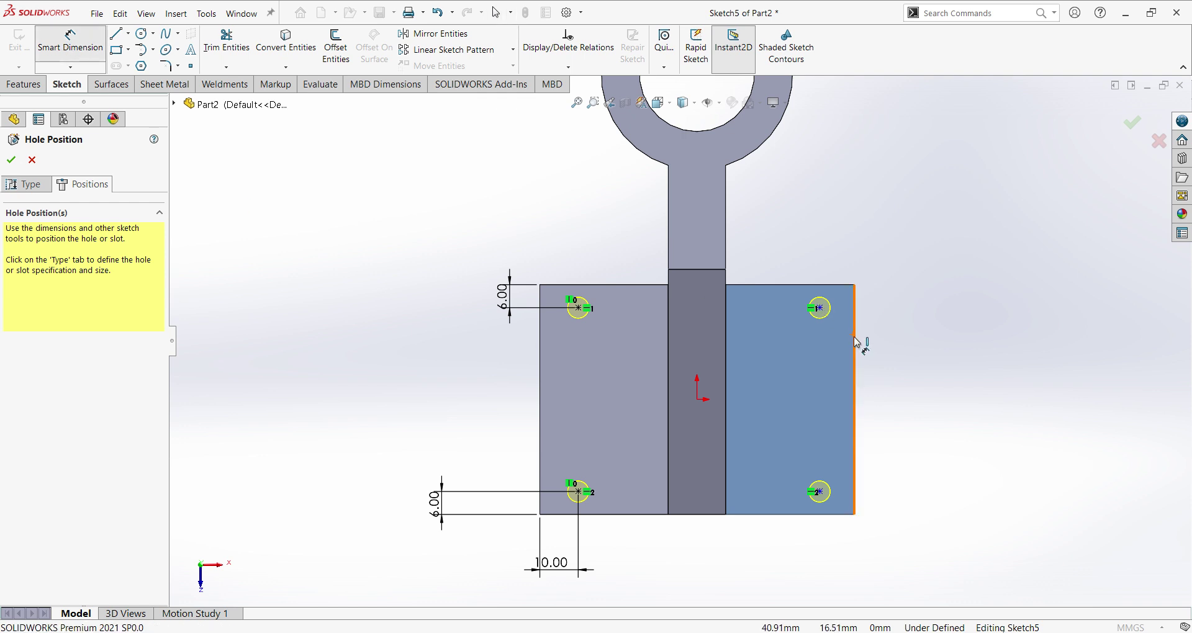
pyautogui.click(854, 311)
pyautogui.click(820, 308)
pyautogui.click(900, 313)
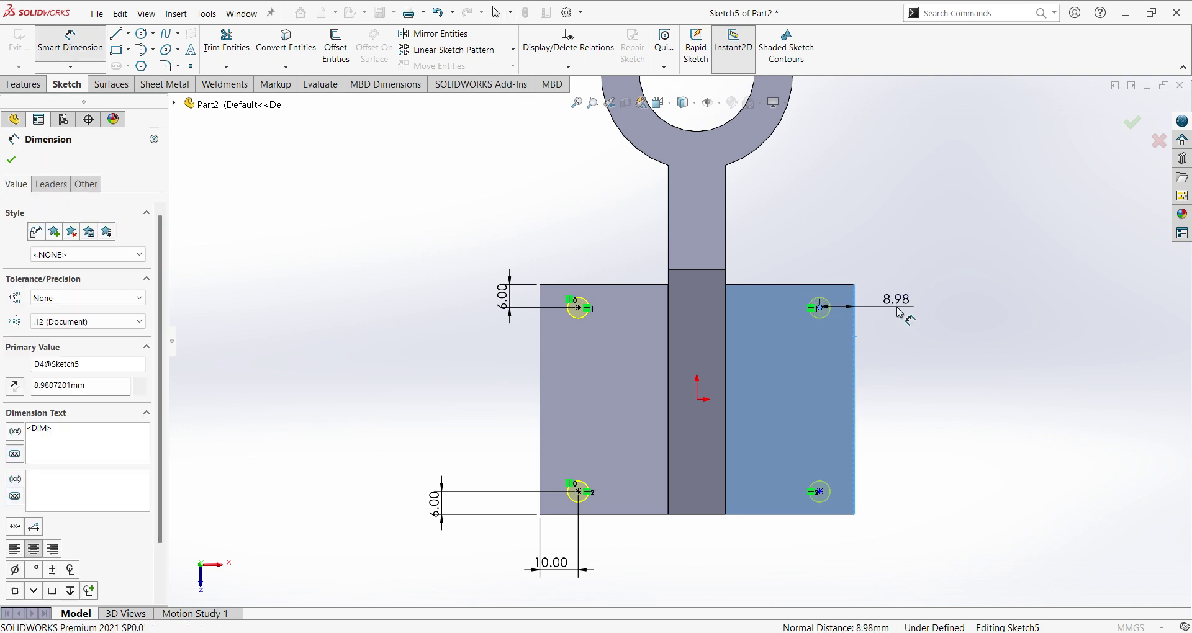
pyautogui.write('10')
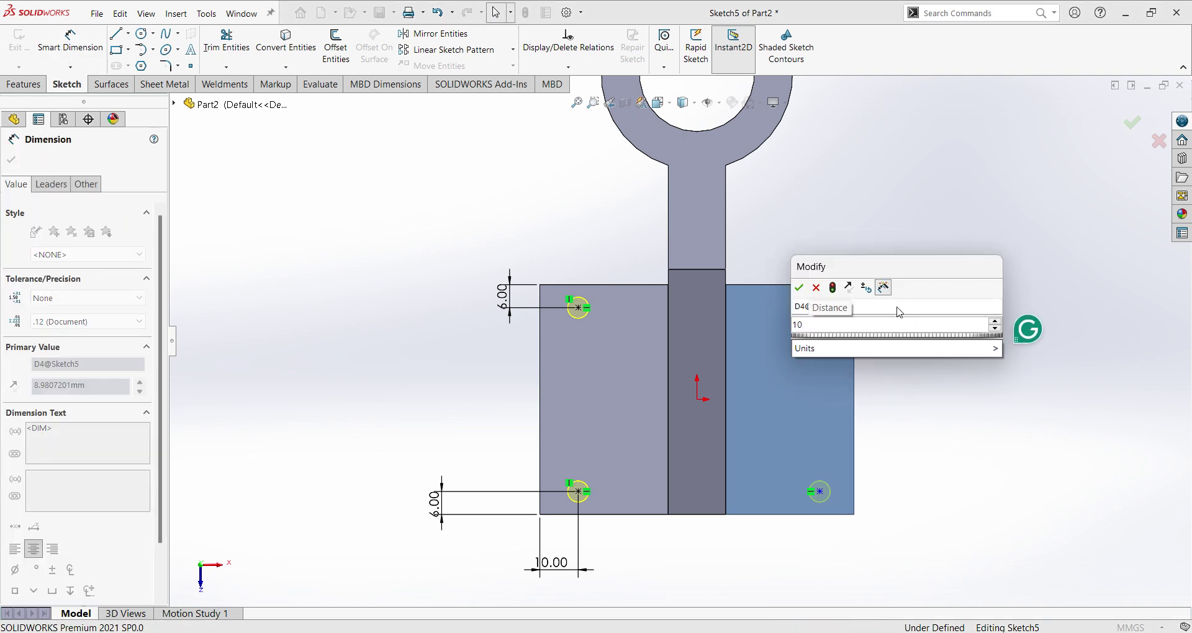
pyautogui.press('Return')
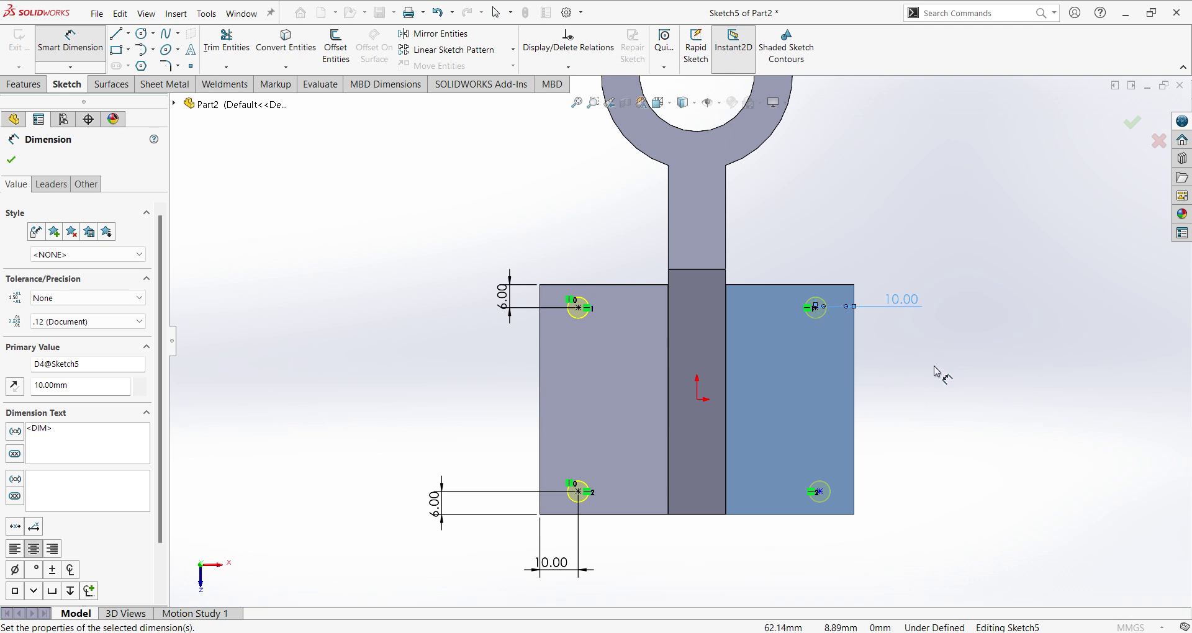
pyautogui.click(818, 311)
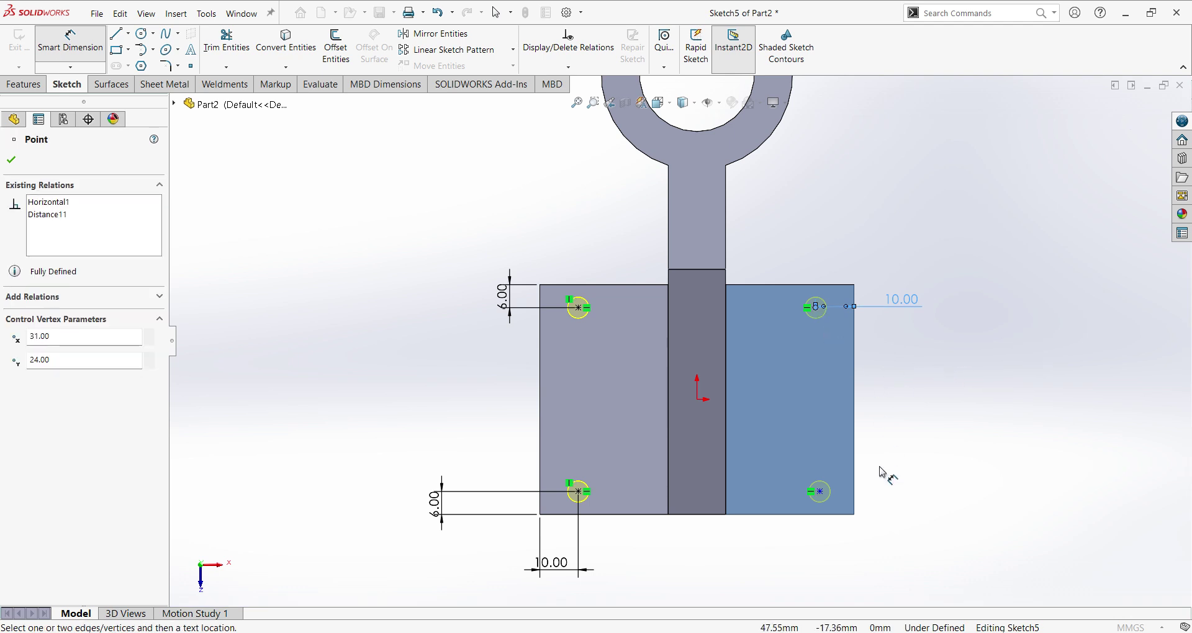
# - Vertically align the two right-hand hole centres and confirm the fully defined placement
pyautogui.click(820, 492)
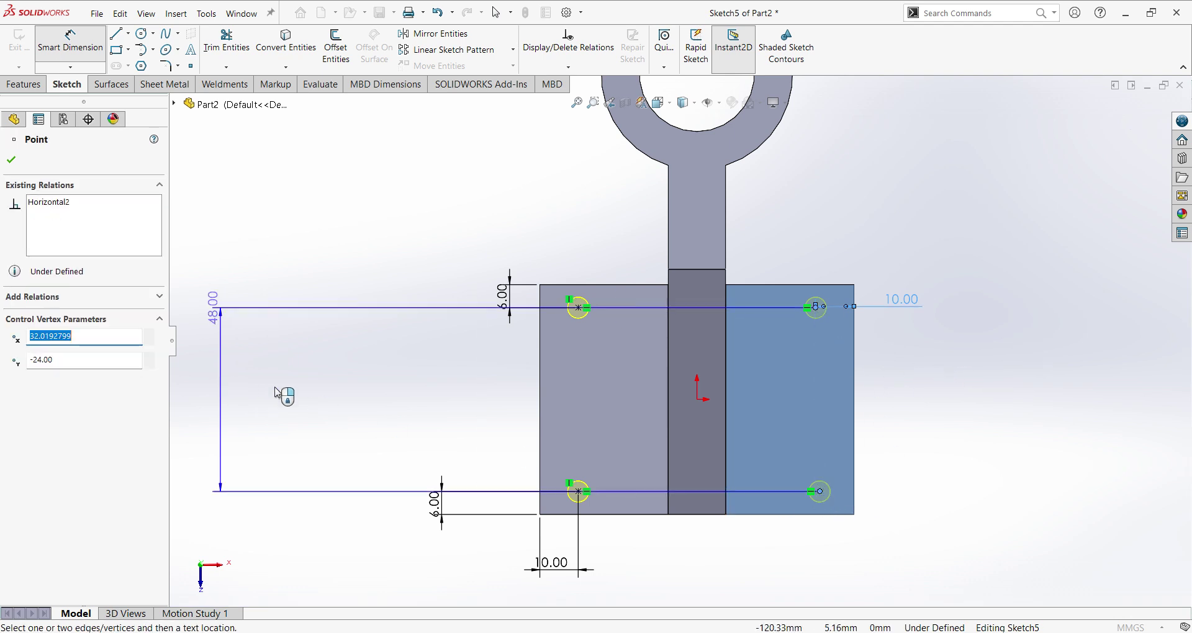
pyautogui.press('Escape')
pyautogui.press('Escape')
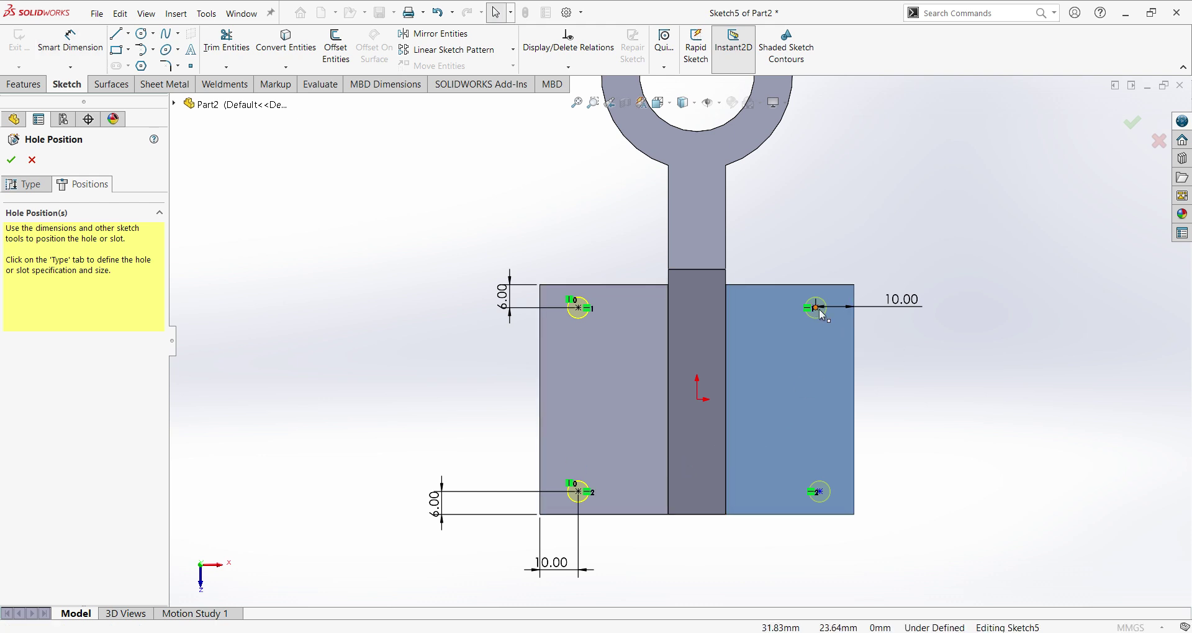
pyautogui.click(821, 313)
pyautogui.keyDown('ctrl'); pyautogui.click(823, 497); pyautogui.keyUp('ctrl')
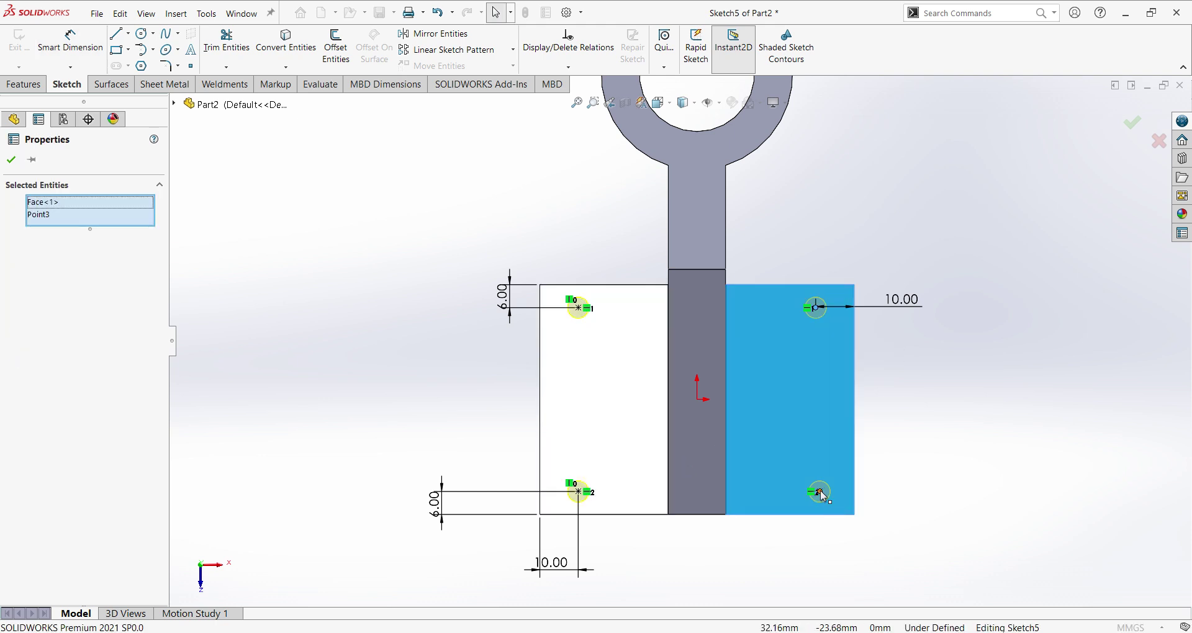
pyautogui.keyDown('ctrl'); pyautogui.click(820, 492); pyautogui.keyUp('ctrl')
pyautogui.click(14, 410)
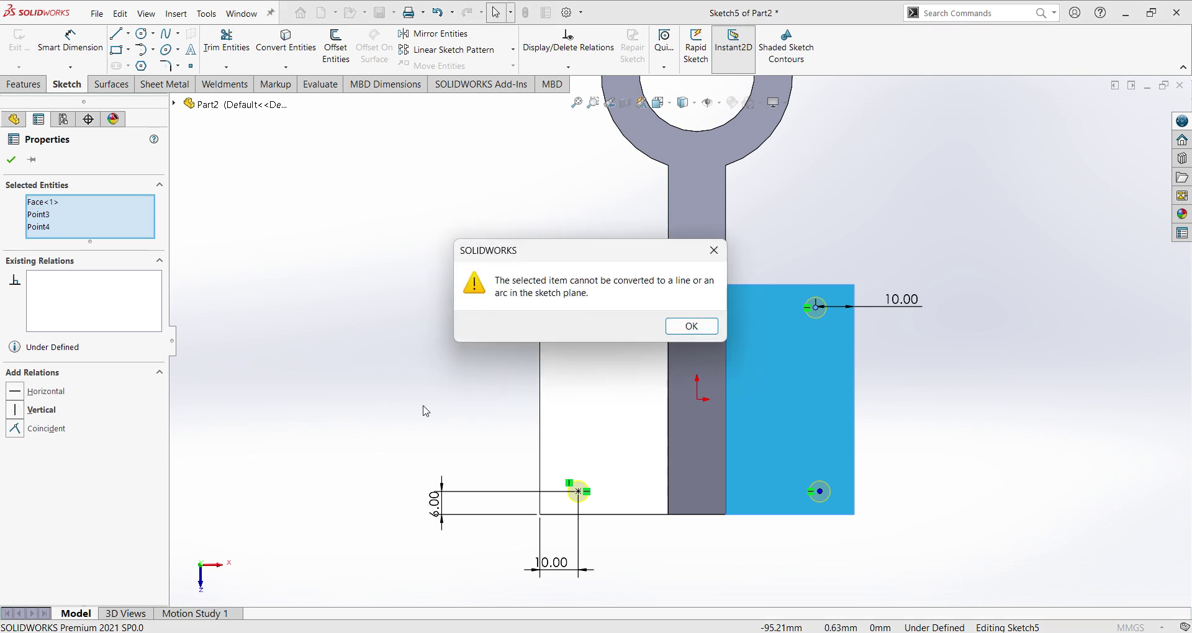
pyautogui.press('Return')
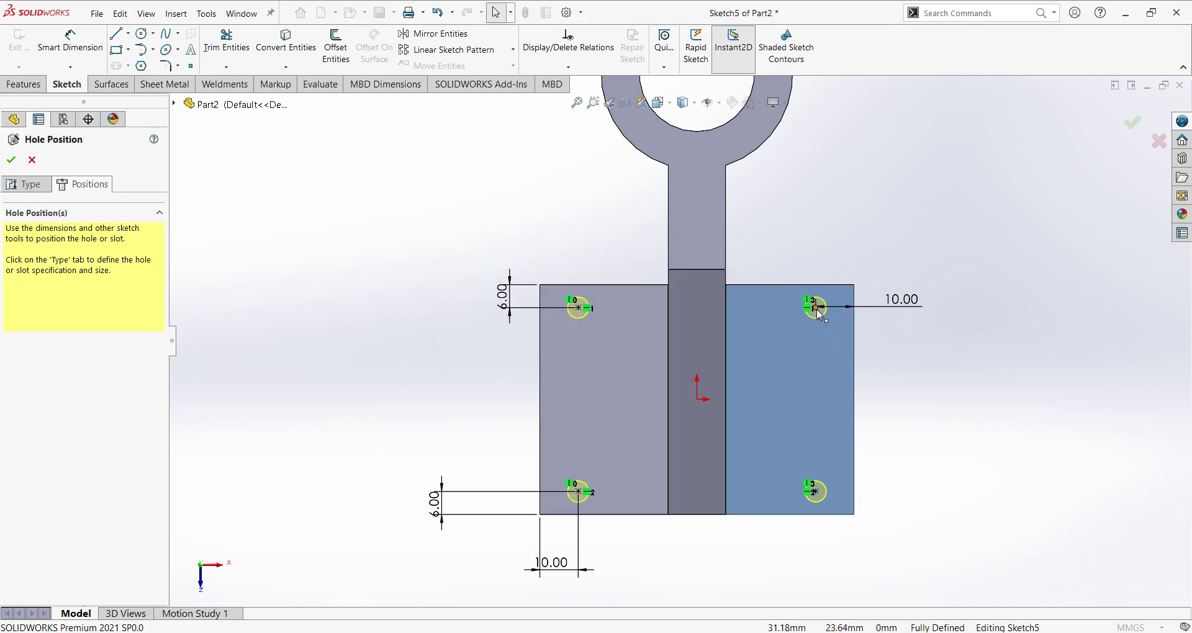
pyautogui.click(814, 492)
pyautogui.keyDown('ctrl'); pyautogui.click(814, 492); pyautogui.keyUp('ctrl')
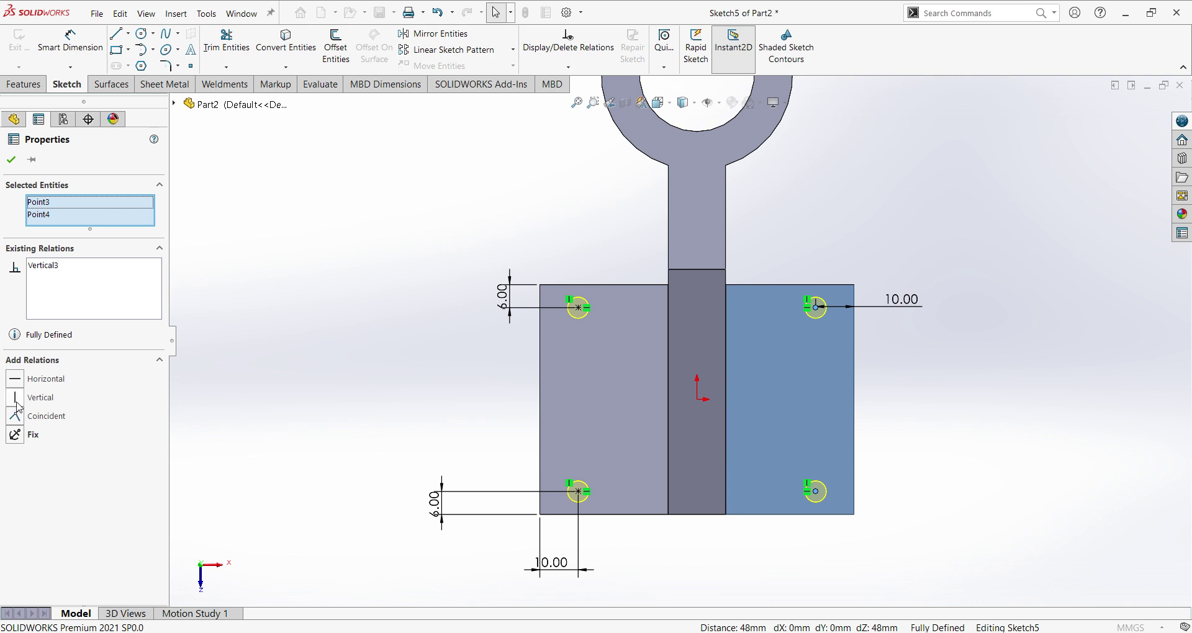
pyautogui.click(11, 161)
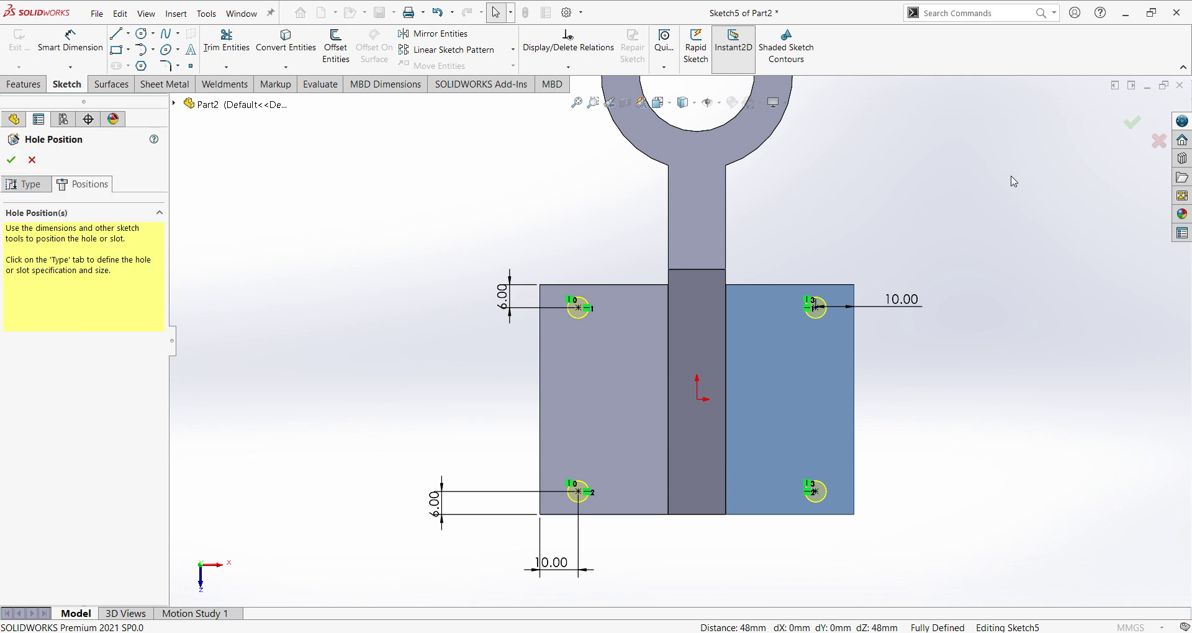
# - Accept the four Ø5.5 holes as Hole1 and view the part in Isometric
pyautogui.click(1130, 127)
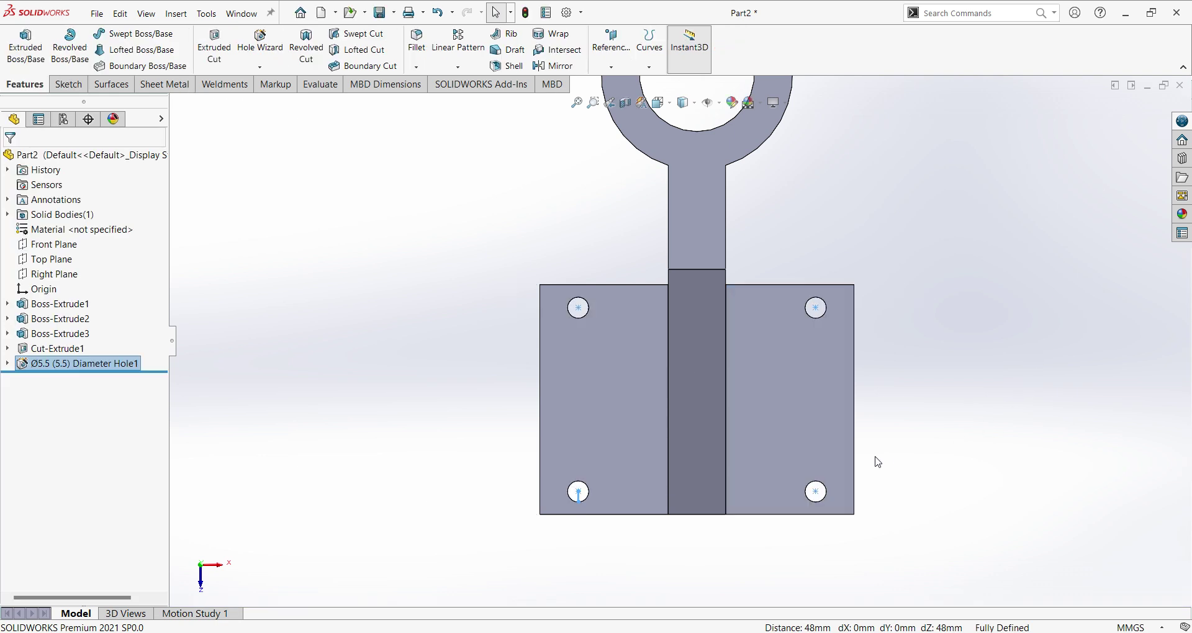
pyautogui.click(659, 102)
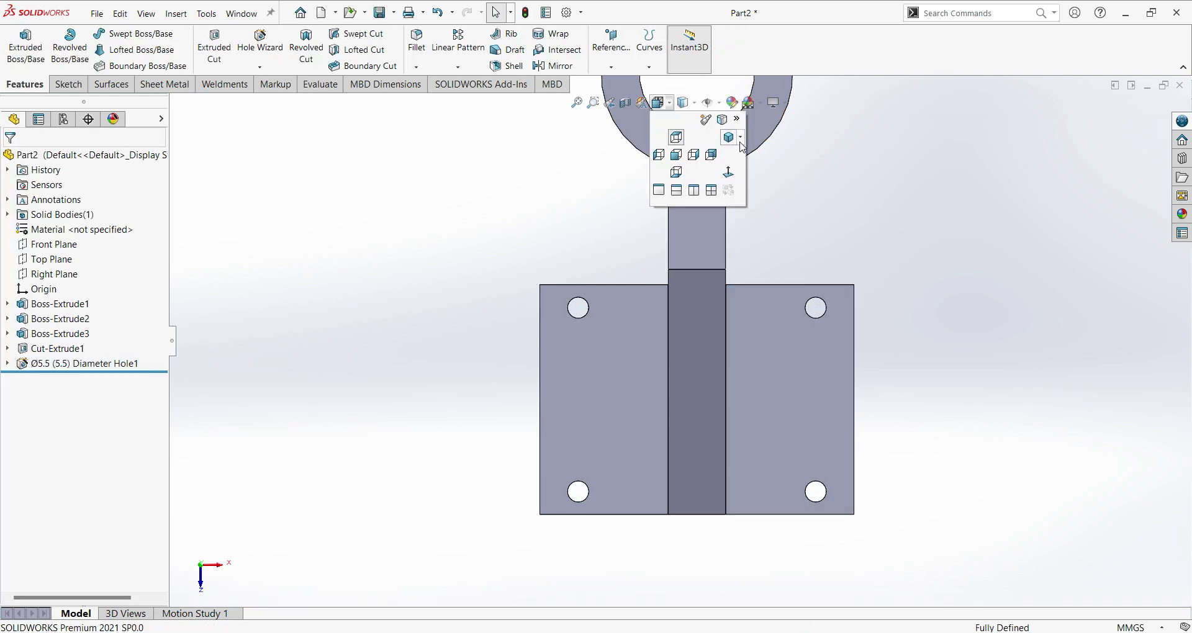
pyautogui.click(740, 140)
pyautogui.click(777, 160)
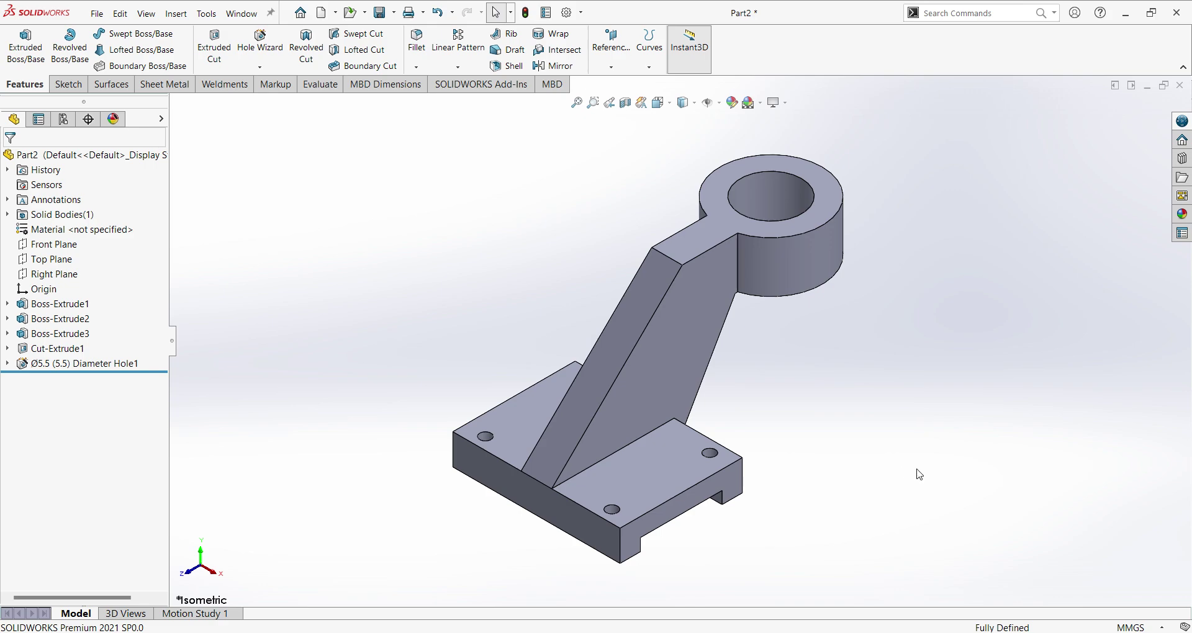
# - Restore the SK 23.JPG reference window, move it right, and compare it with the bracket model
pyautogui.hotkey('alt', 'Tab')
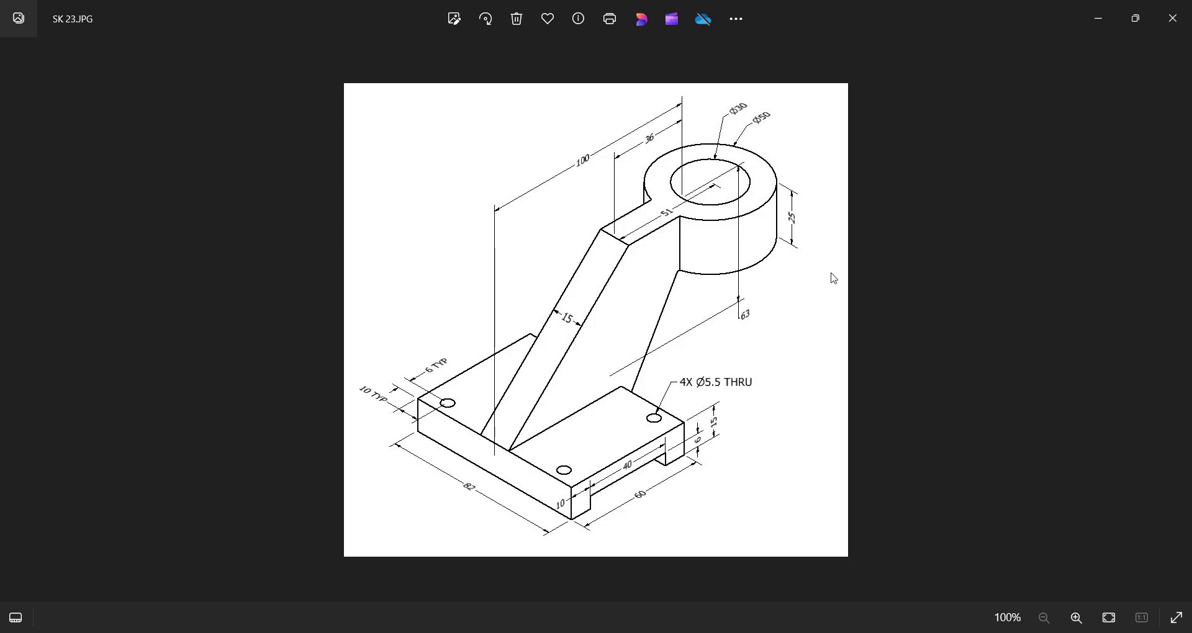
pyautogui.click(1135, 19)
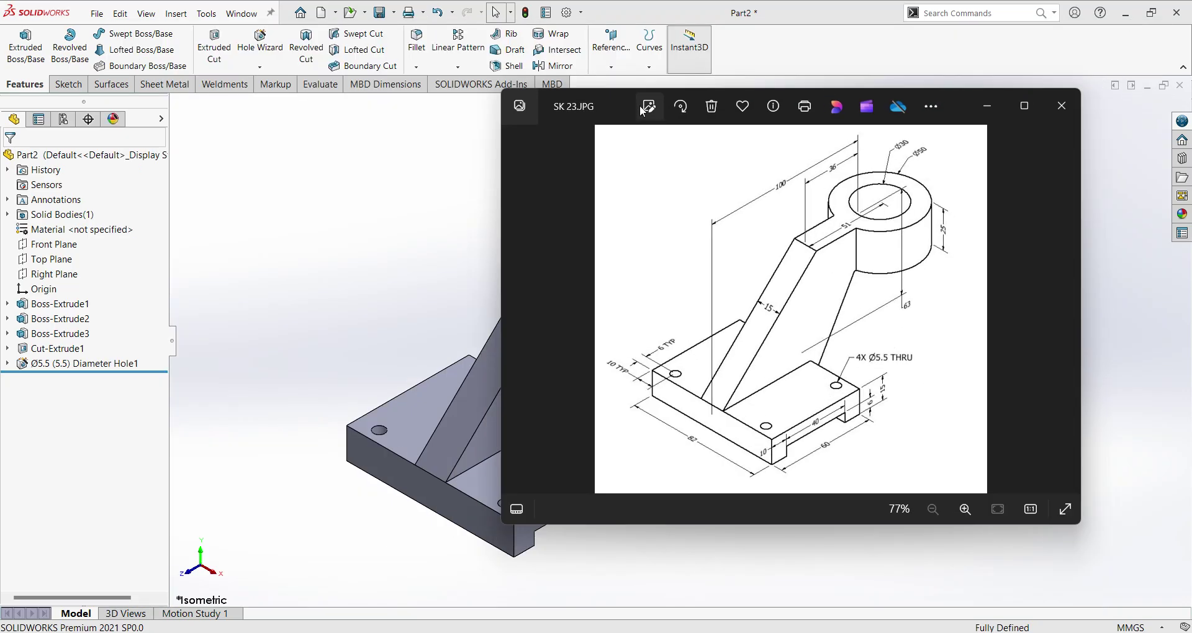
pyautogui.moveTo(625, 103); pyautogui.dragTo(819, 146)
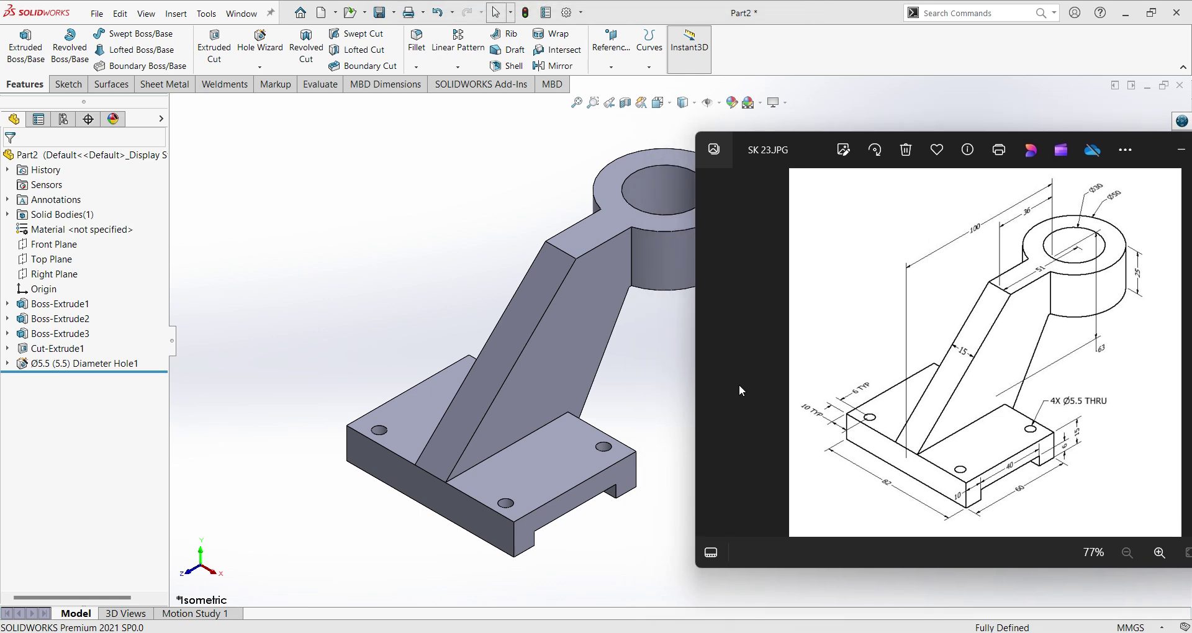
pyautogui.click(646, 355)
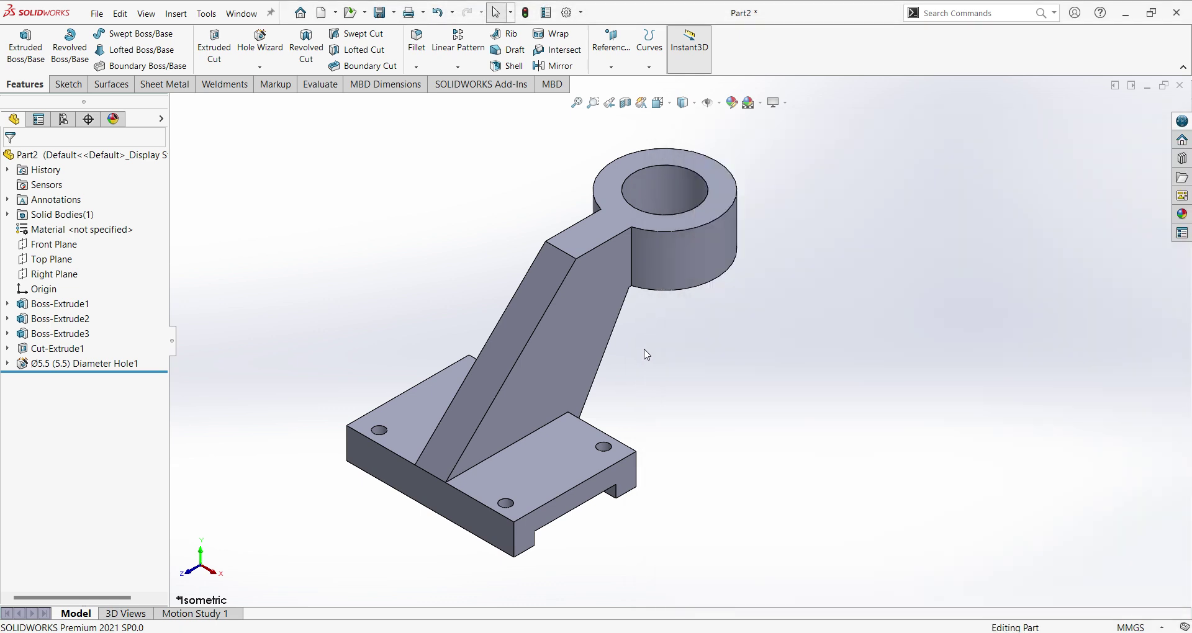
# - Apply the polished steel appearance from Metal > Steel to the whole part
pyautogui.click(1181, 214)
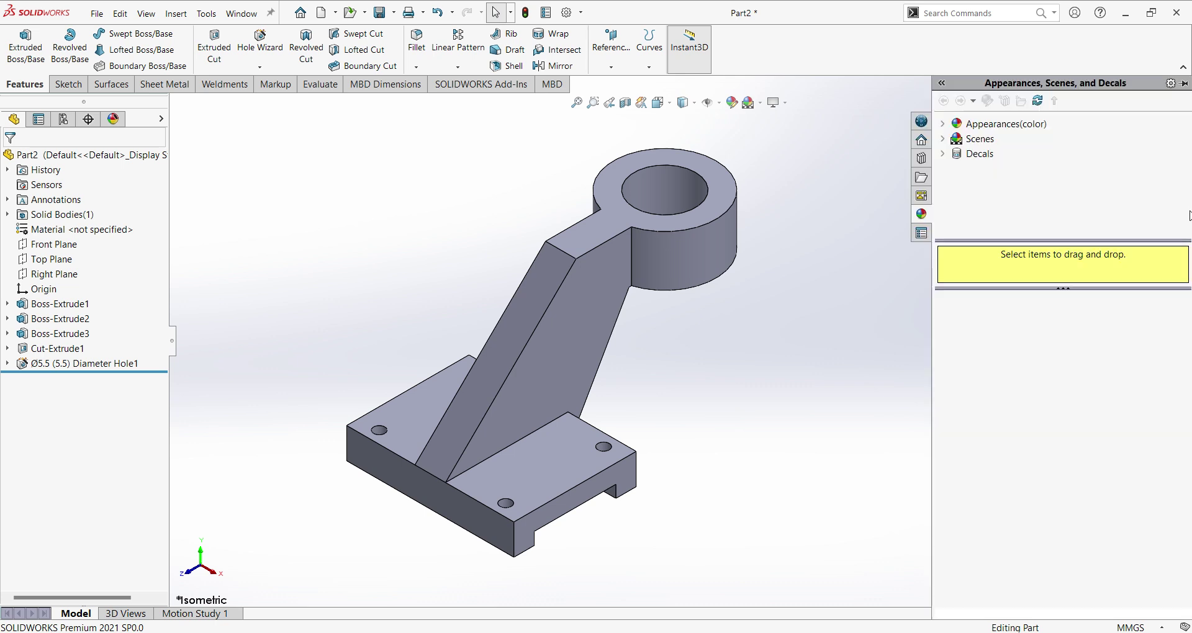
pyautogui.click(944, 124)
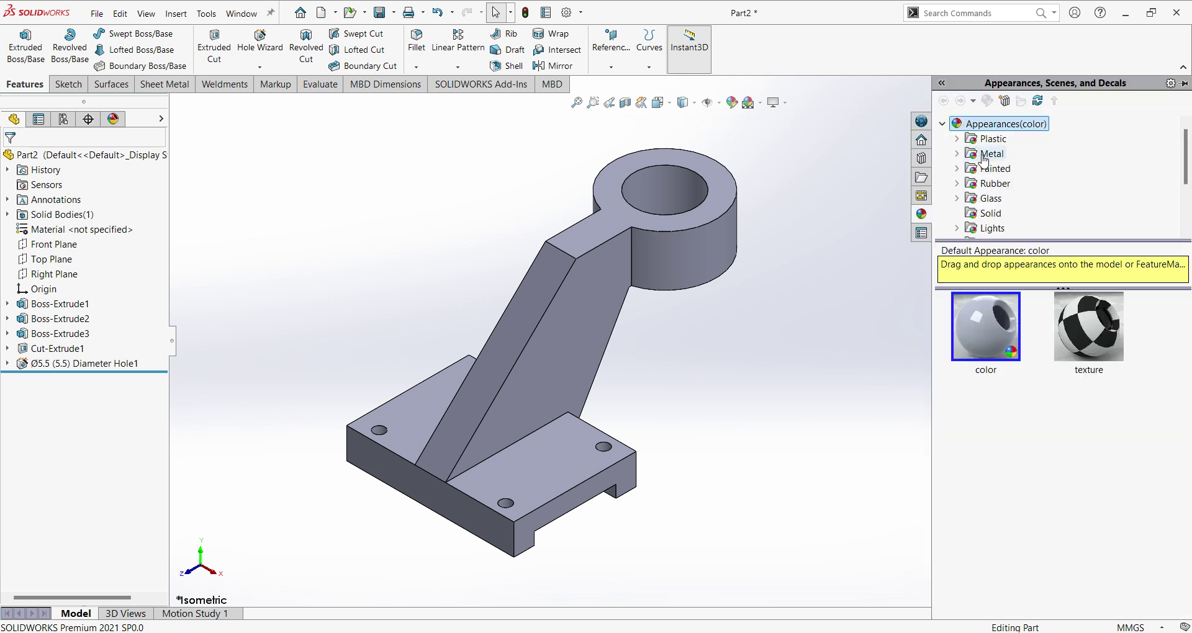
pyautogui.click(957, 153)
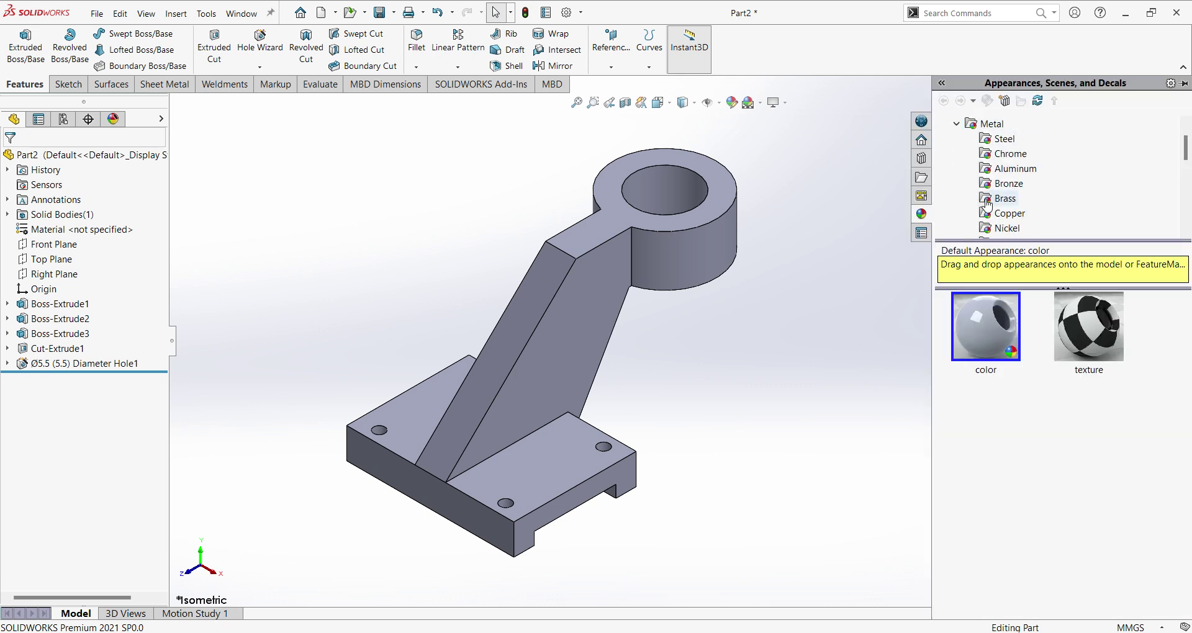
pyautogui.click(997, 139)
pyautogui.doubleClick(999, 328)
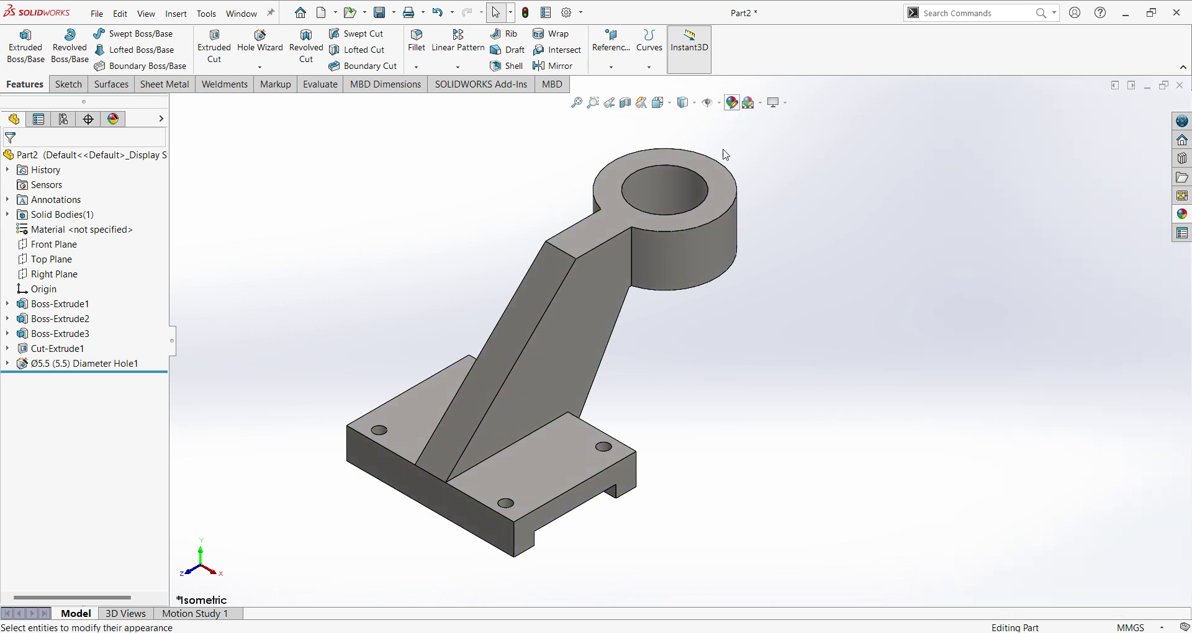
# - Tint the steel appearance light yellow and accept it
pyautogui.click(732, 102)
pyautogui.click(86, 472)
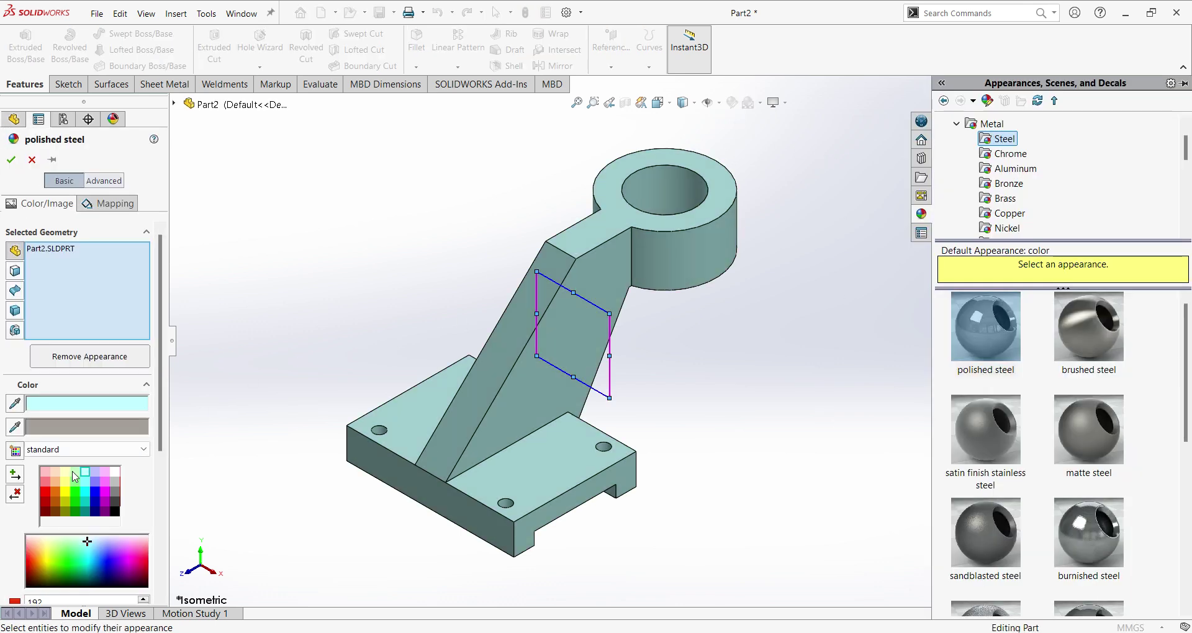
pyautogui.click(66, 472)
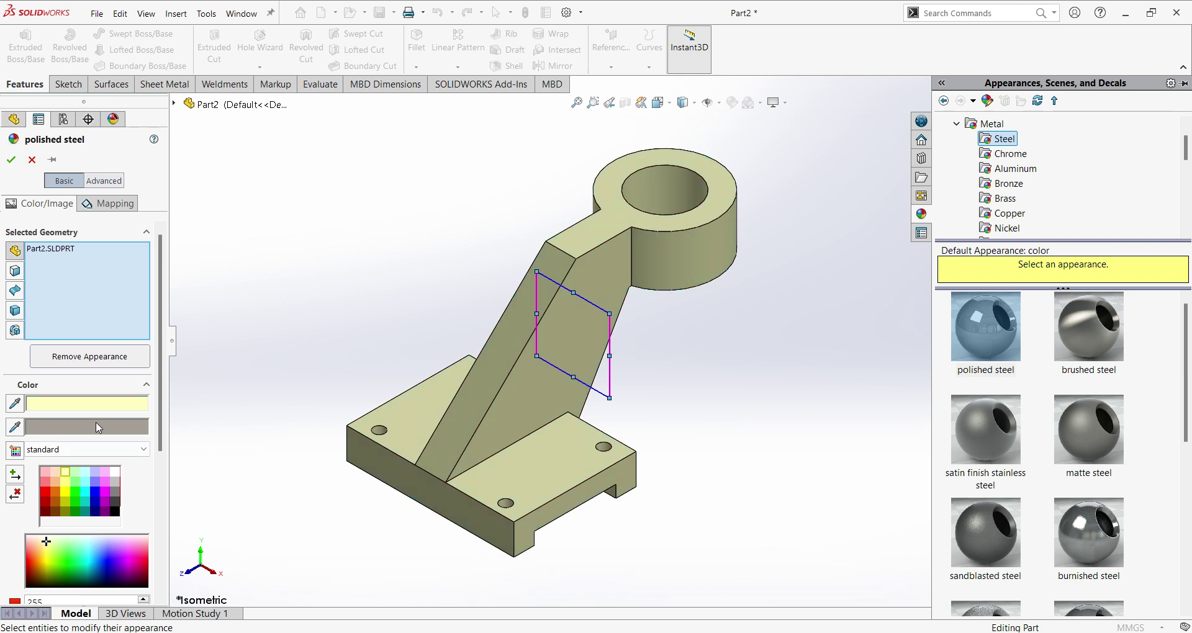
pyautogui.click(11, 159)
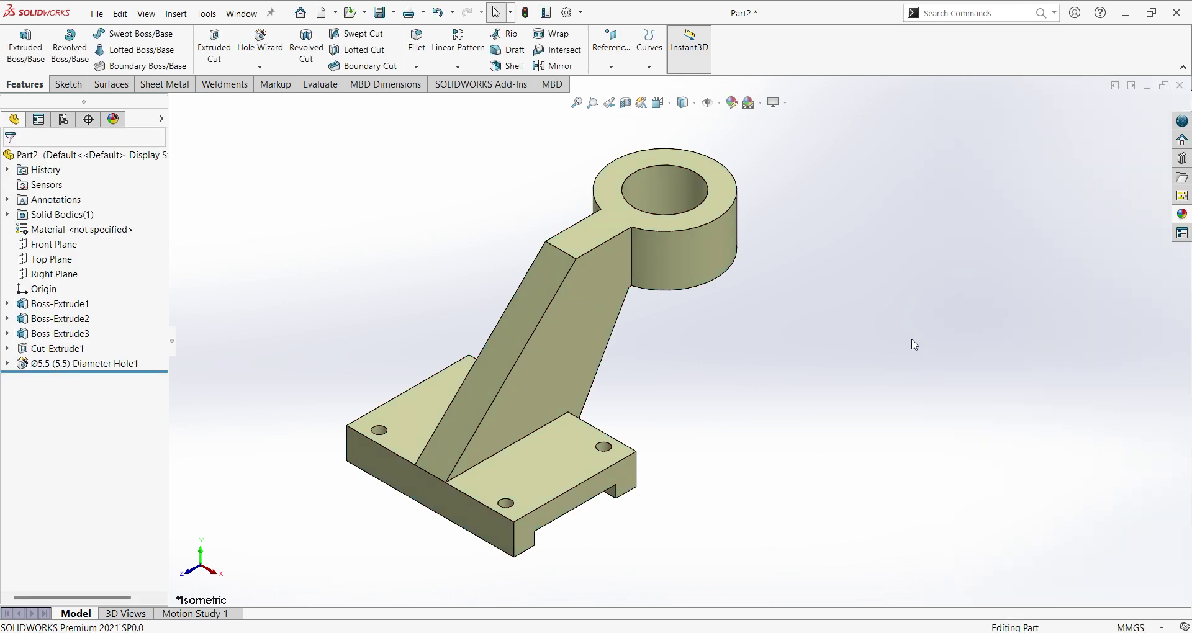
pyautogui.hotkey('ctrl', 'Left')
pyautogui.hotkey('ctrl', 'Down')
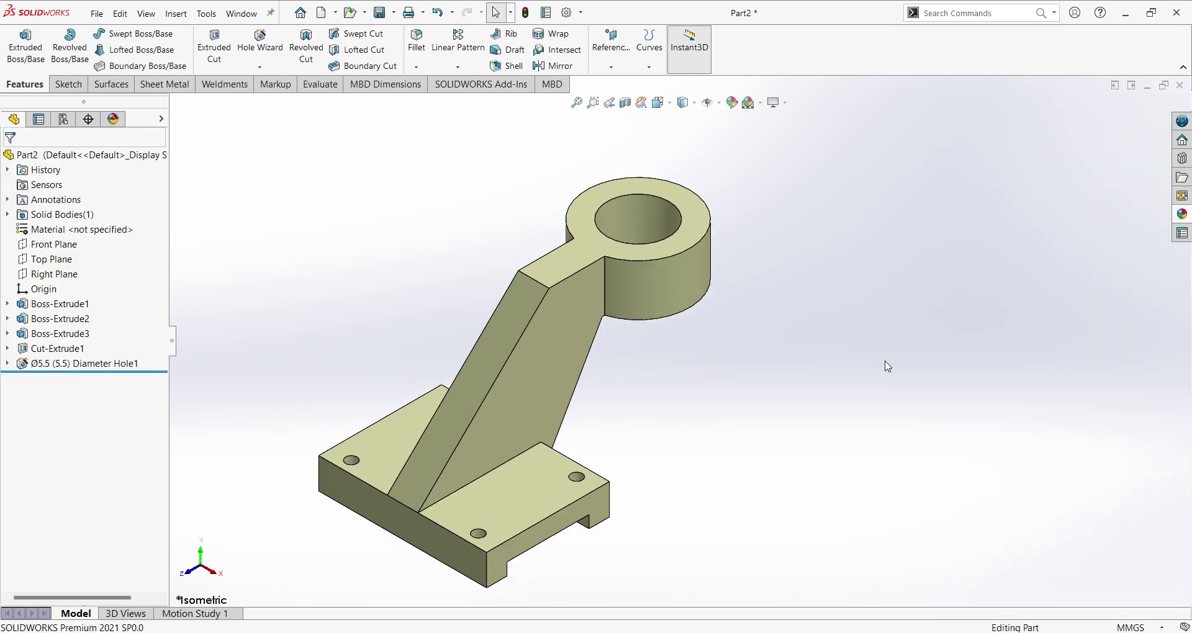